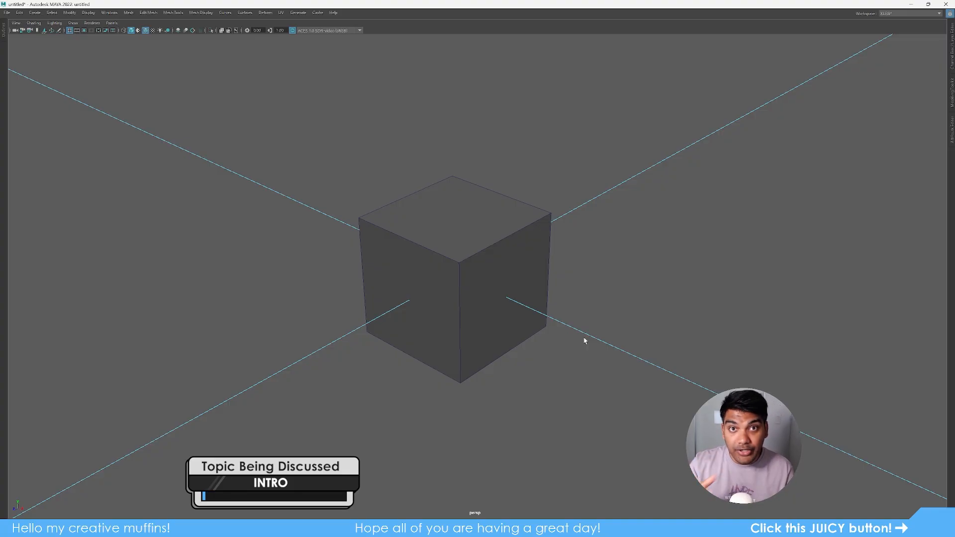
- Tumble Maya's perspective view around the default cube, selecting the cube between orbits
alt+drag(584, 340, 599, 353)
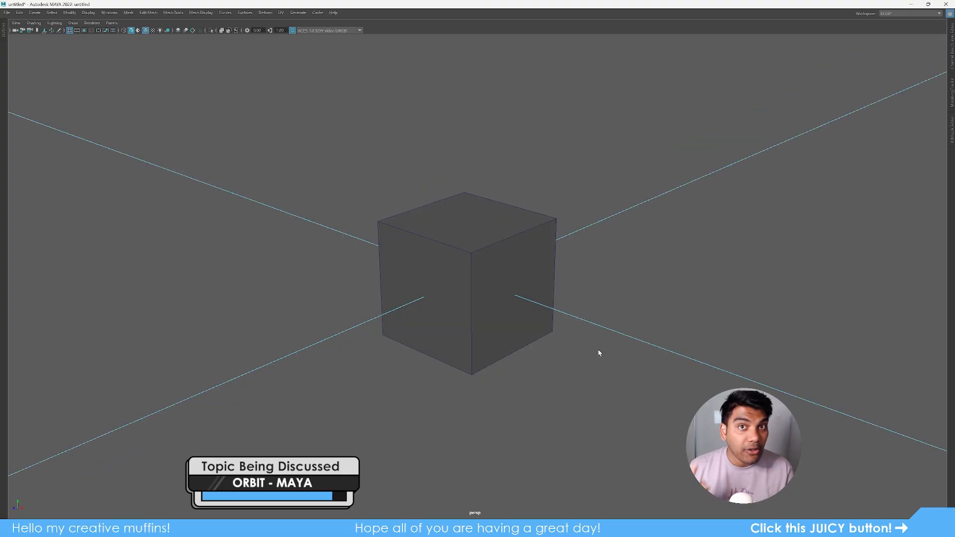
click(476, 321)
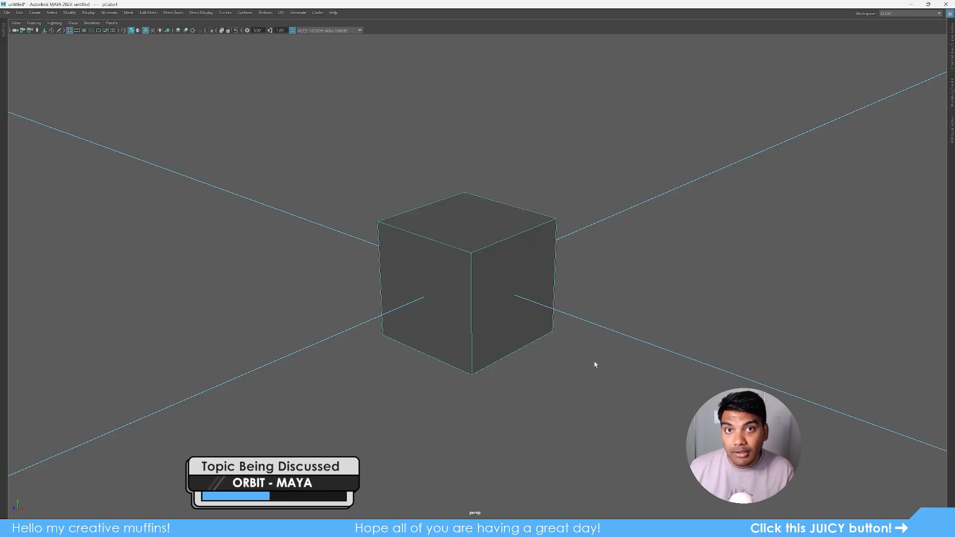
mouse_move(597, 358)
alt+mouse_down()
mouse_move(572, 360)
mouse_move(586, 330)
mouse_move(607, 367)
mouse_move(569, 353)
mouse_move(601, 336)
mouse_move(597, 348)
alt+mouse_up()
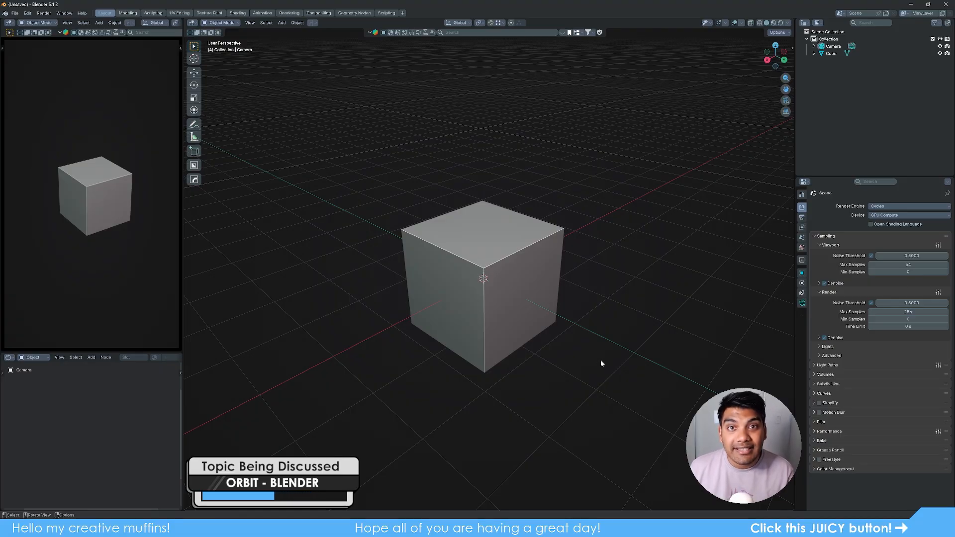
- Orbit Blender's 3D viewport around the default cube
mouse_move(613, 367)
middle_down()
mouse_move(624, 376)
mouse_move(602, 355)
mouse_move(625, 377)
mouse_move(599, 349)
mouse_move(625, 377)
mouse_move(598, 355)
middle_up()
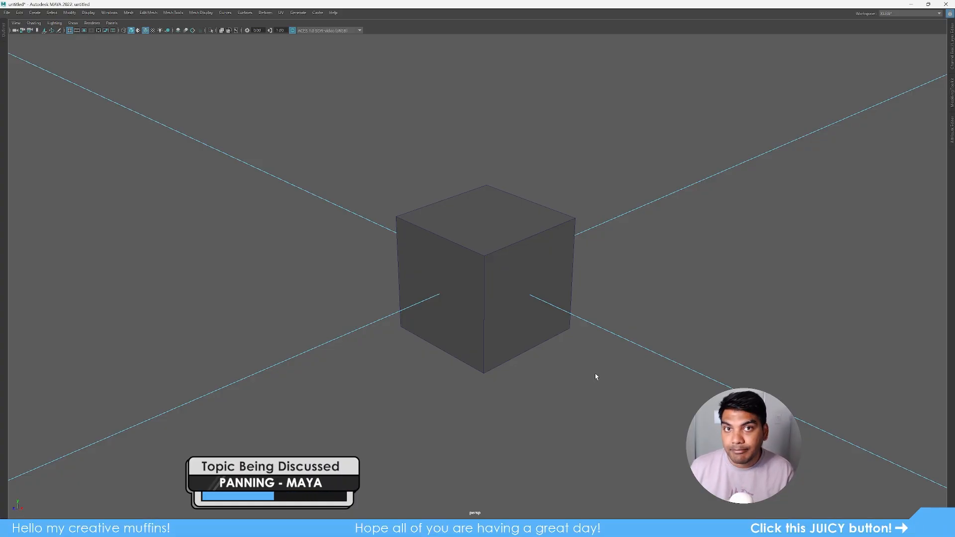
- Pan Maya's view sideways across the grid, then zoom in and out on the cube with the wheel
alt+middle_drag(595, 376, 820, 397)
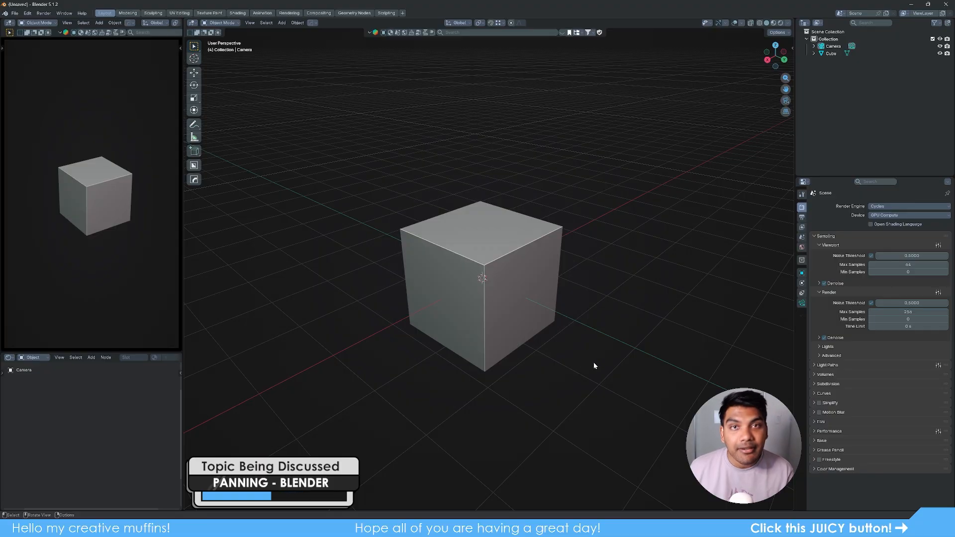
shift+middle_drag(595, 366, 792, 367)
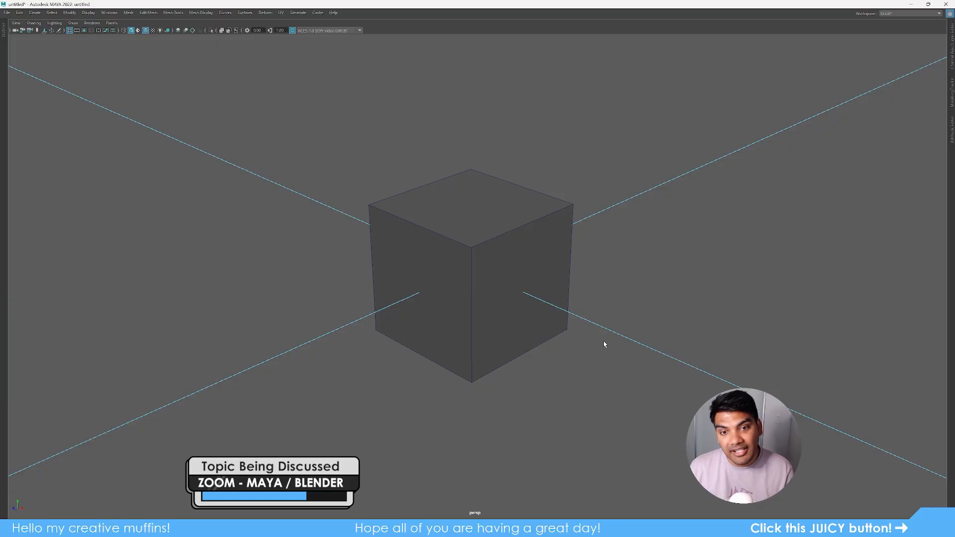
scroll(615, 326, up, 3)
scroll(616, 326, down, 5)
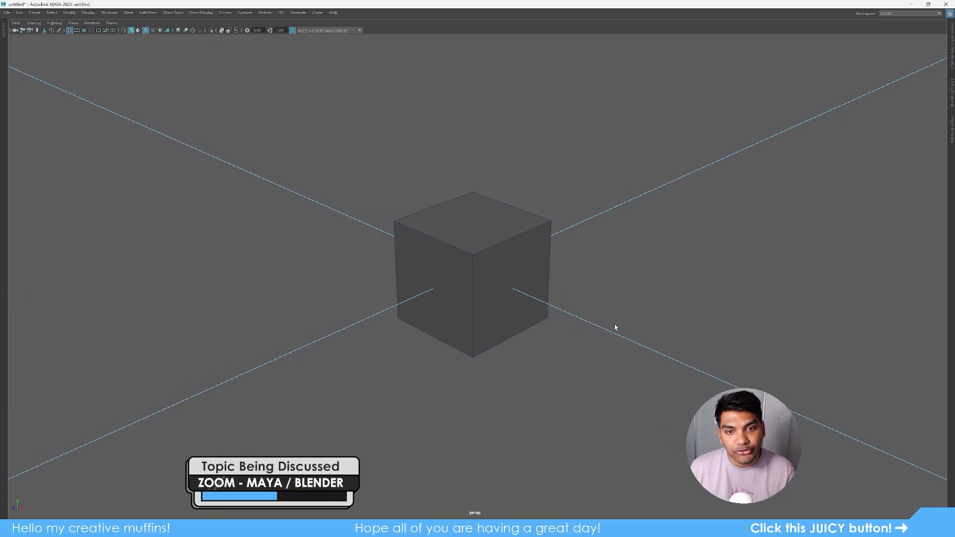
scroll(615, 327, down, 3)
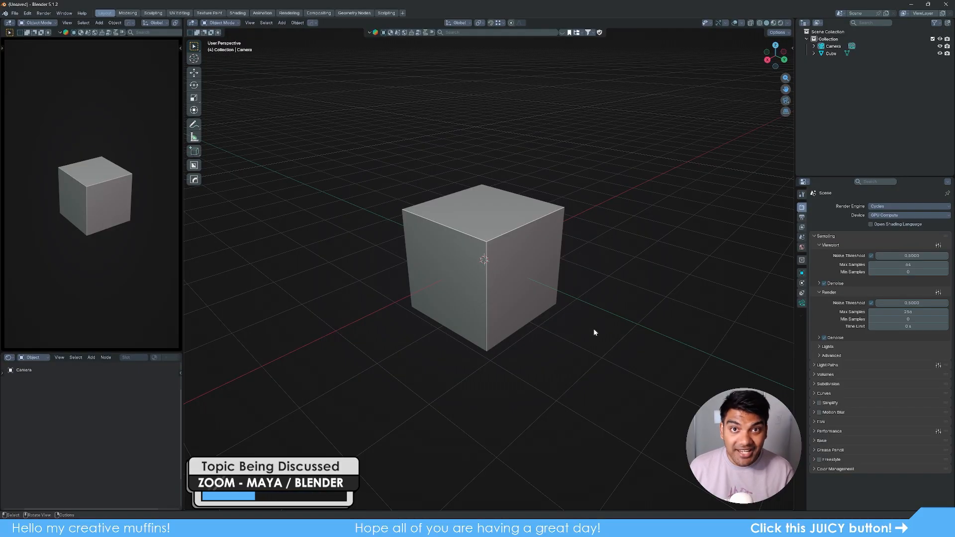
scroll(595, 331, up, 10)
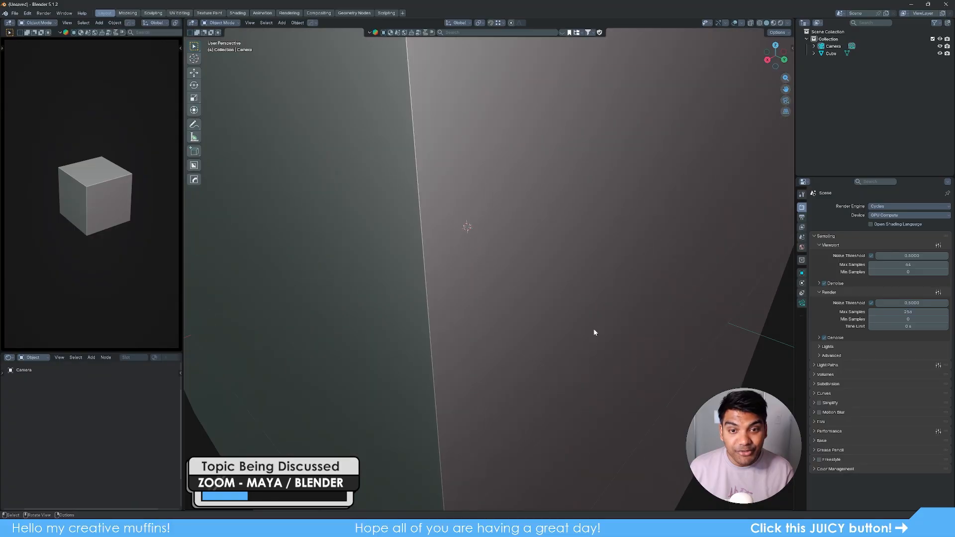
scroll(594, 332, down, 8)
scroll(595, 332, up, 4)
scroll(595, 332, down, 4)
scroll(595, 332, up, 1)
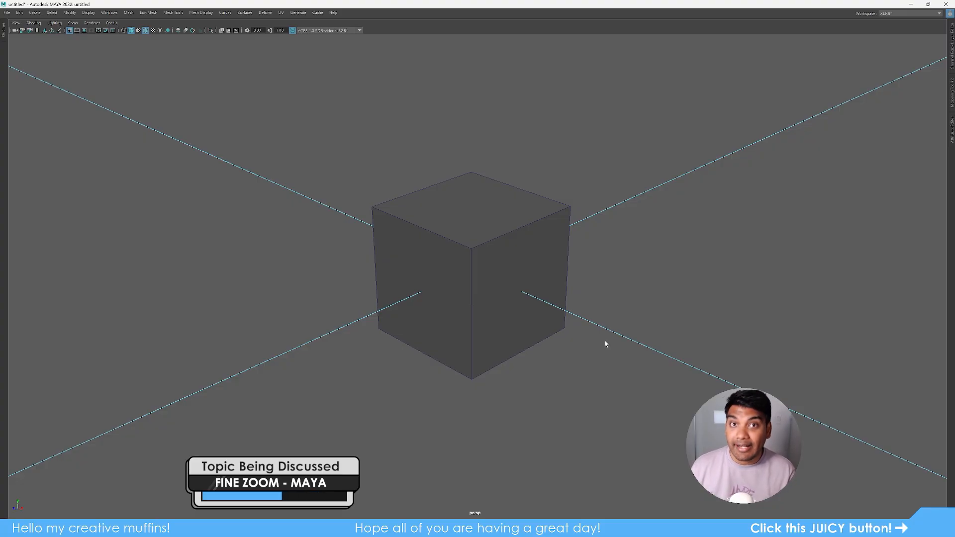
- Dolly Maya's view in toward the cube until it appears much larger
alt+right_drag(585, 376, 846, 422)
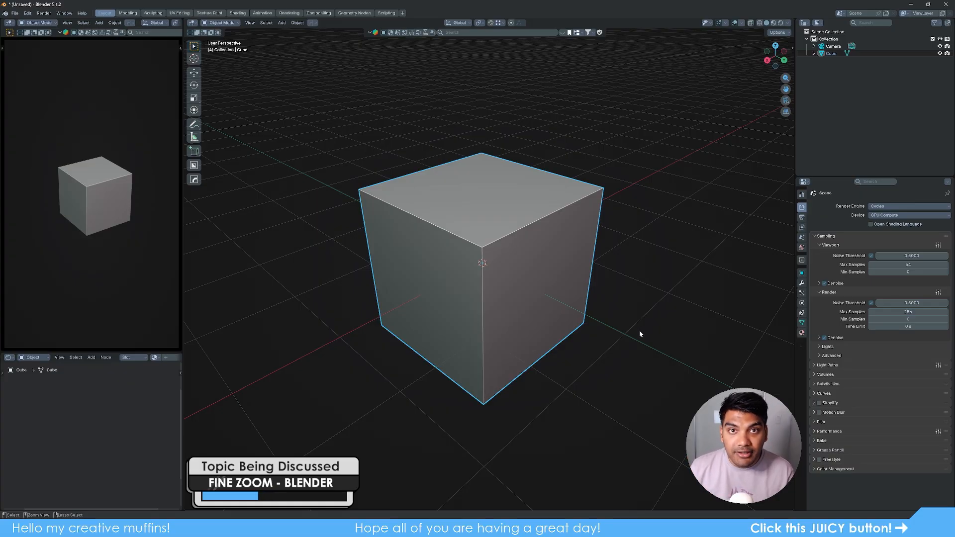
- Zoom Blender's view far into the cube and back out with a fine Ctrl+middle-drag
ctrl+middle_drag(639, 333, 672, 327)
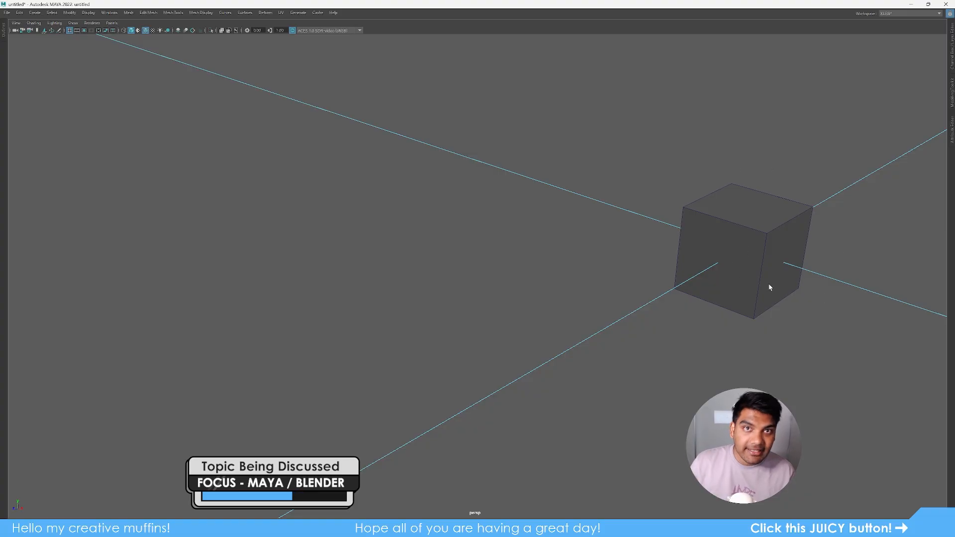
- Select the cube and frame it with F so it fills Maya's viewport
click(771, 242)
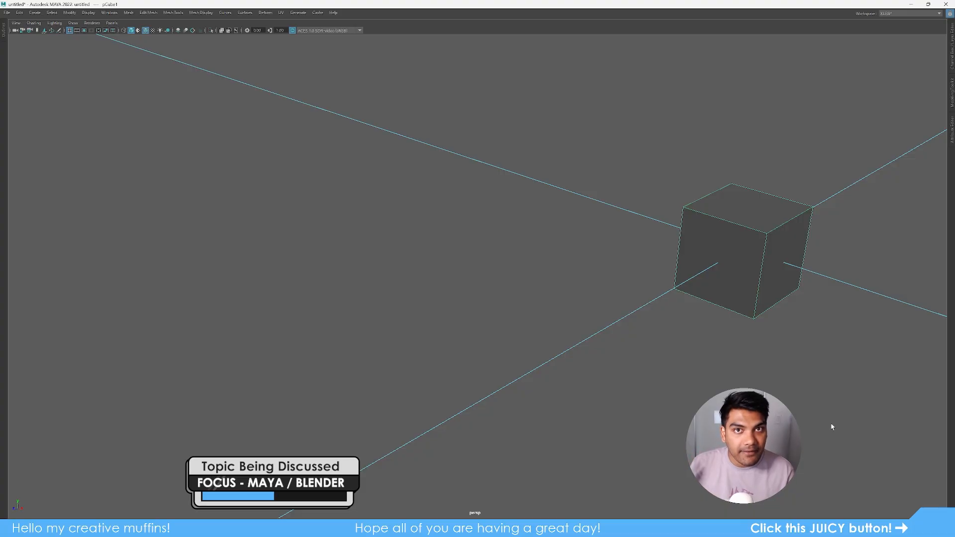
key(f)
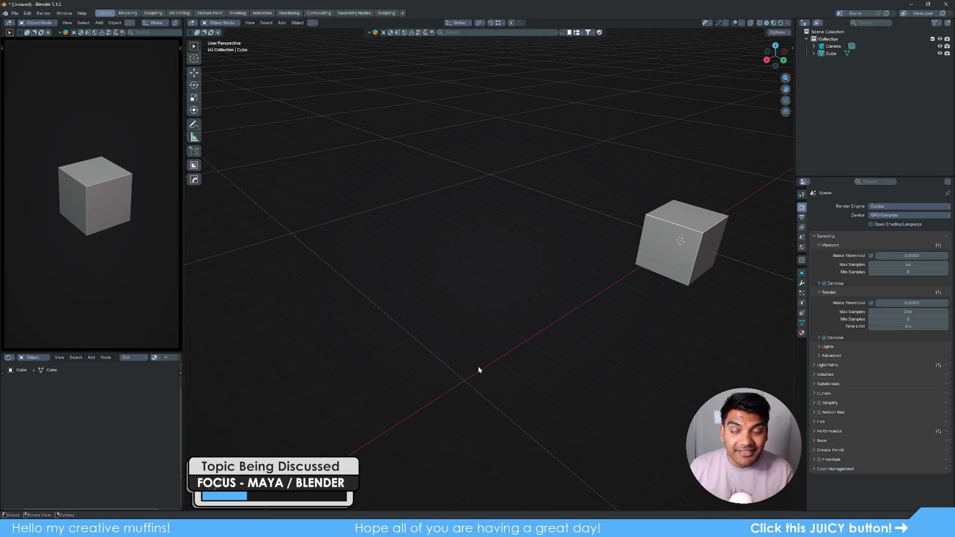
- Select the cube and frame it with Numpad period (View Selected) in Blender
click(667, 254)
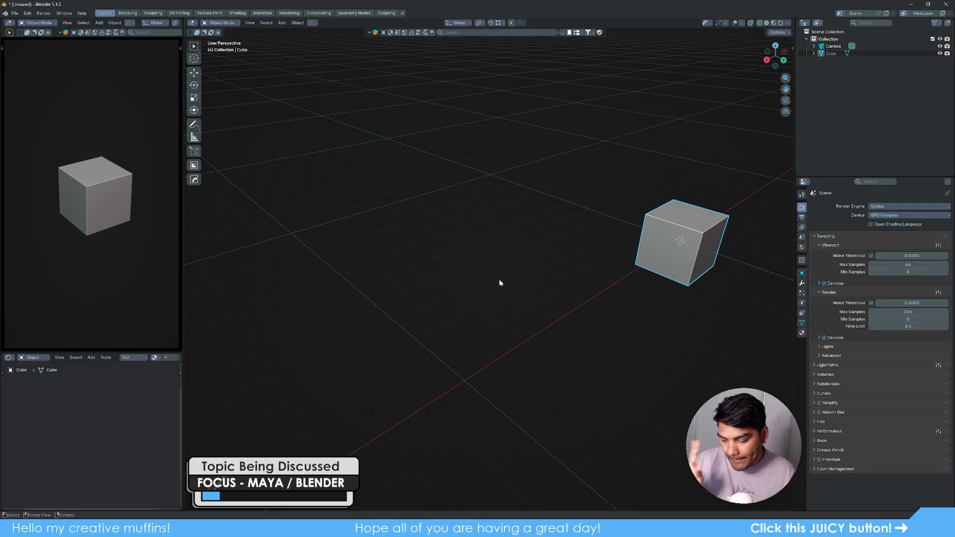
key(KP_Decimal)
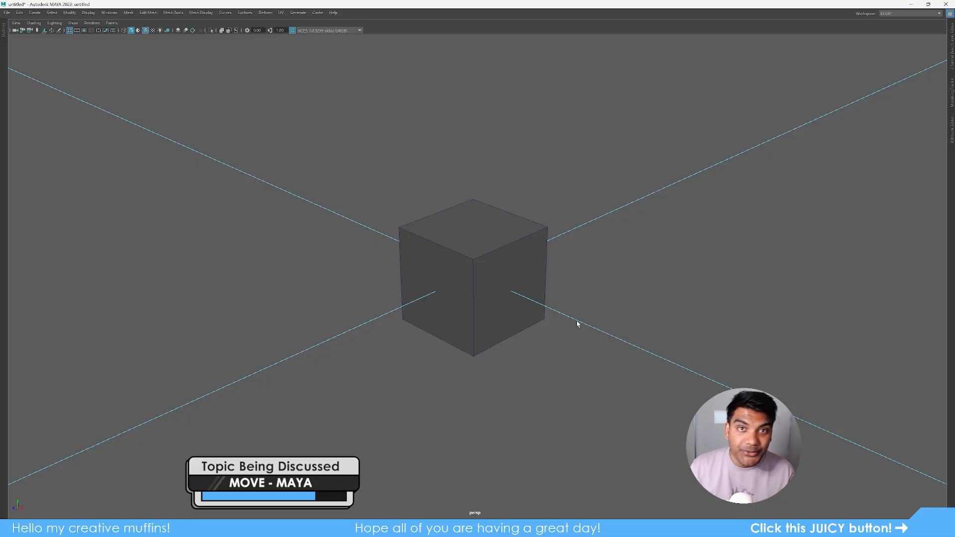
- Select the cube and move it along its X and then Y axis with the Move tool
click(508, 268)
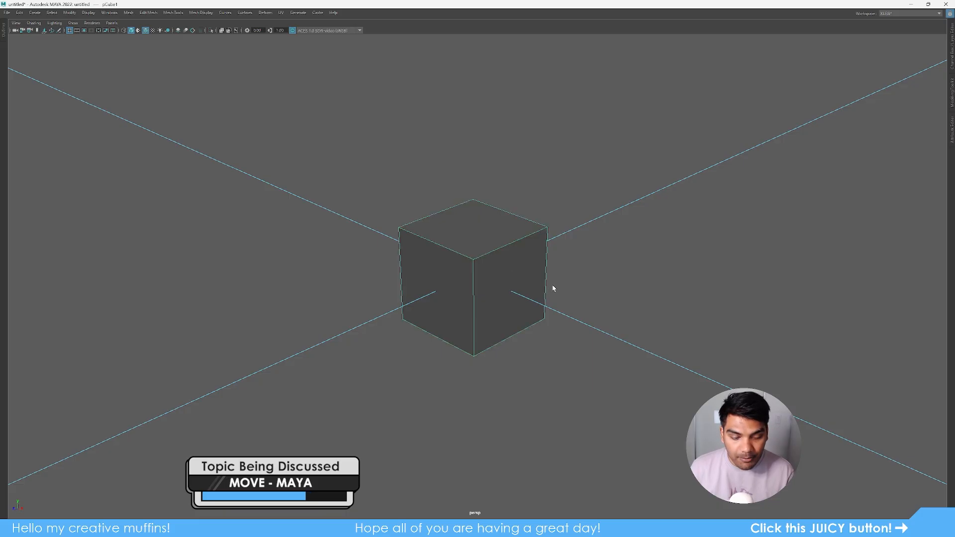
key(w)
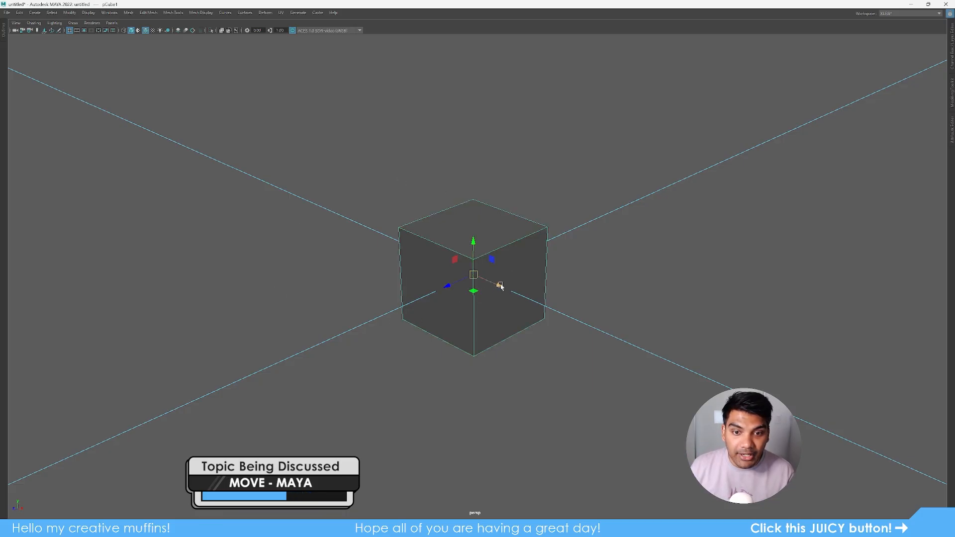
drag(499, 286, 427, 259)
drag(446, 222, 469, 209)
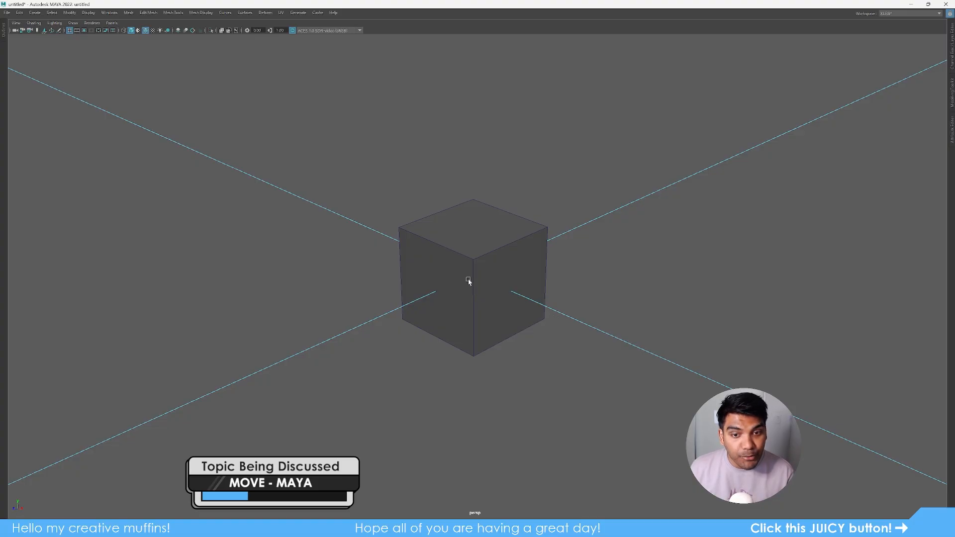
- Reselect the cube and drag it freely toward the upper left
click(512, 264)
click(474, 275)
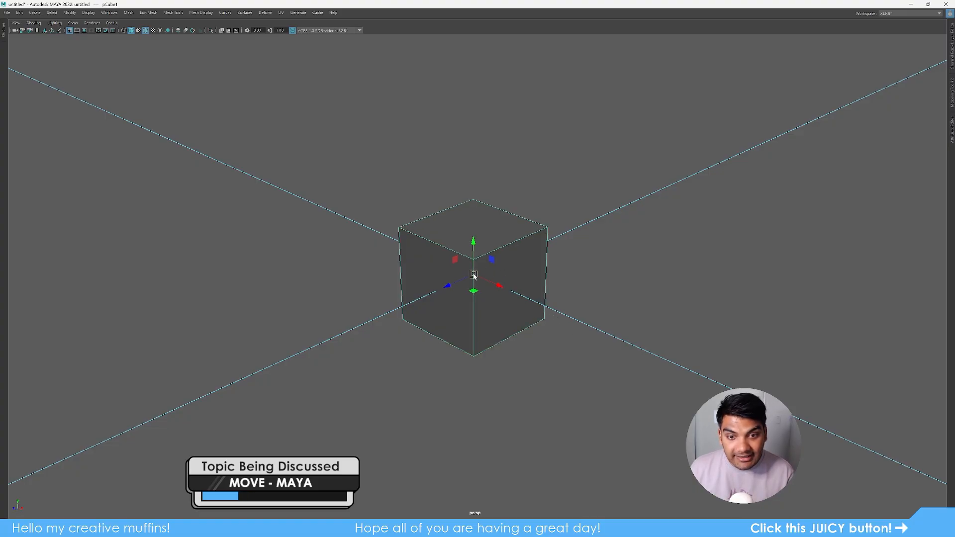
middle_drag(558, 320, 697, 282)
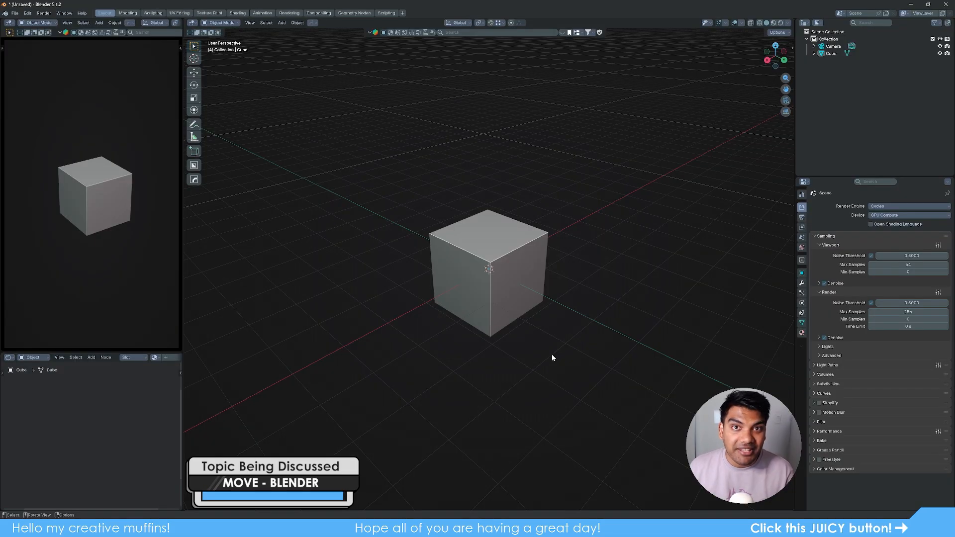
- Grab the cube and constrain it to global X, Y, then Z, lifting it about 2.58 m
click(516, 289)
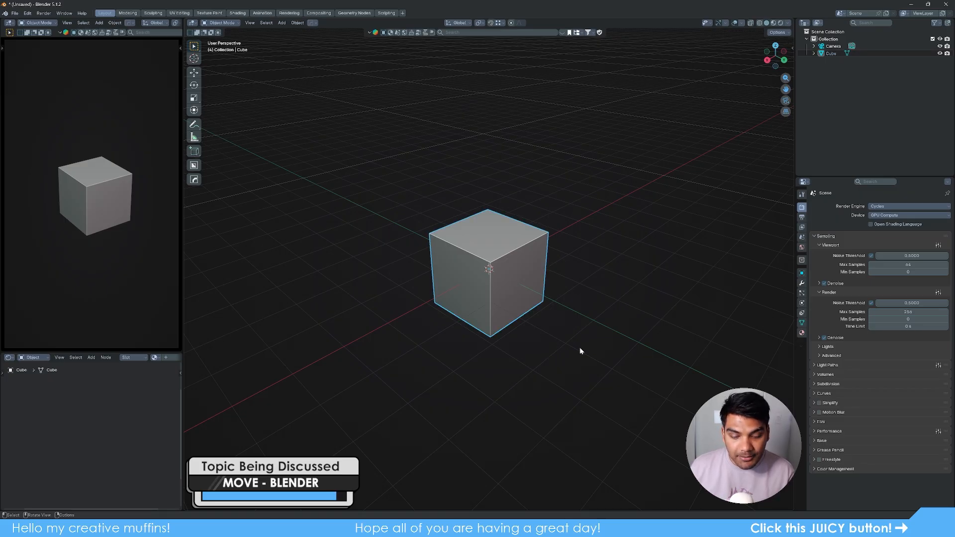
key(g)
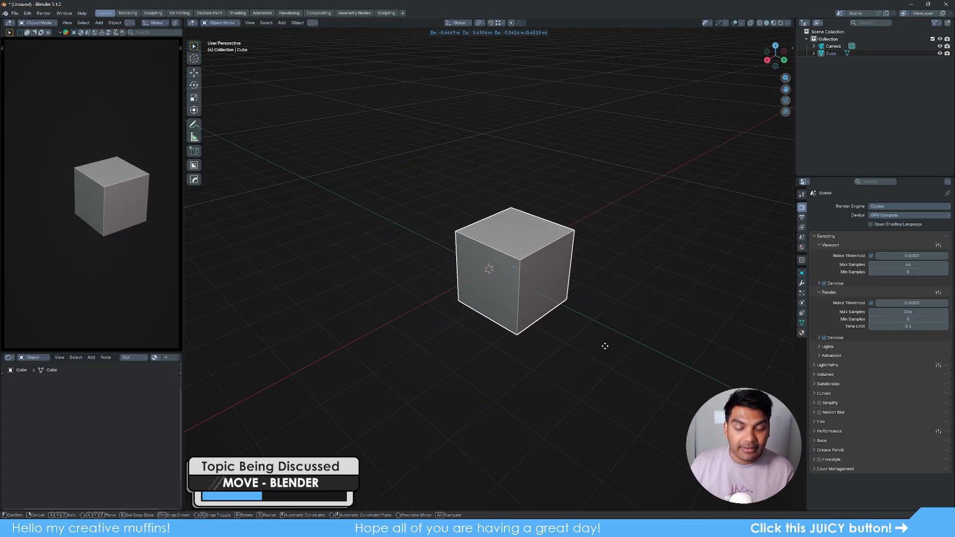
key(x)
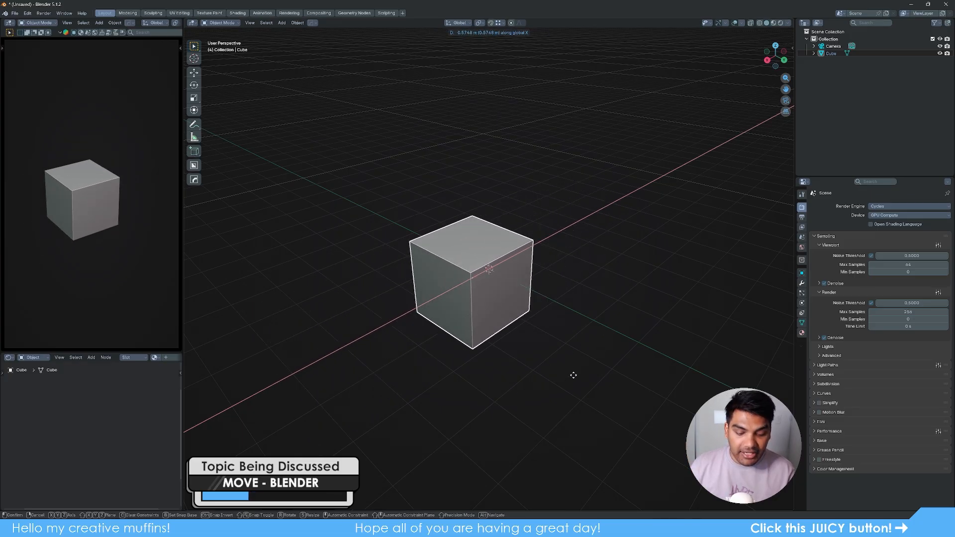
key(y)
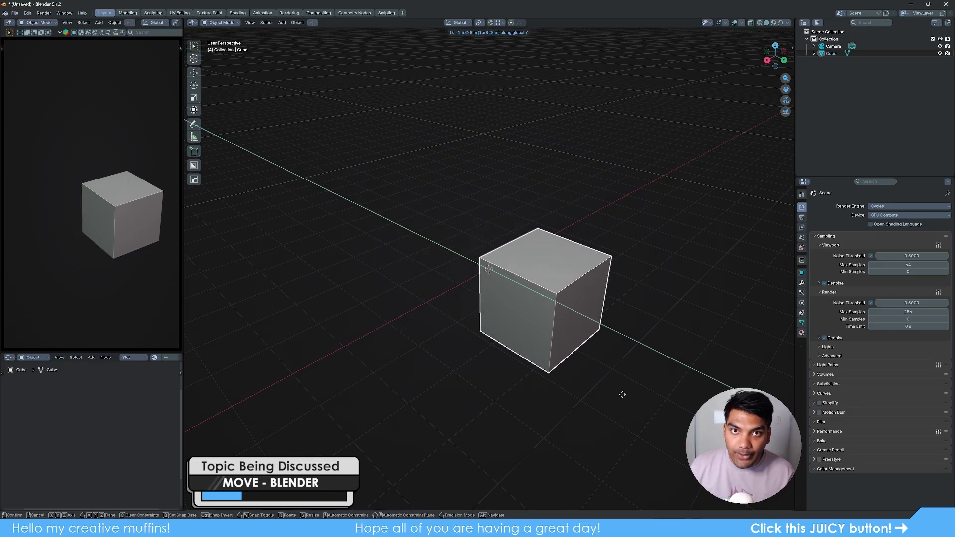
key(z)
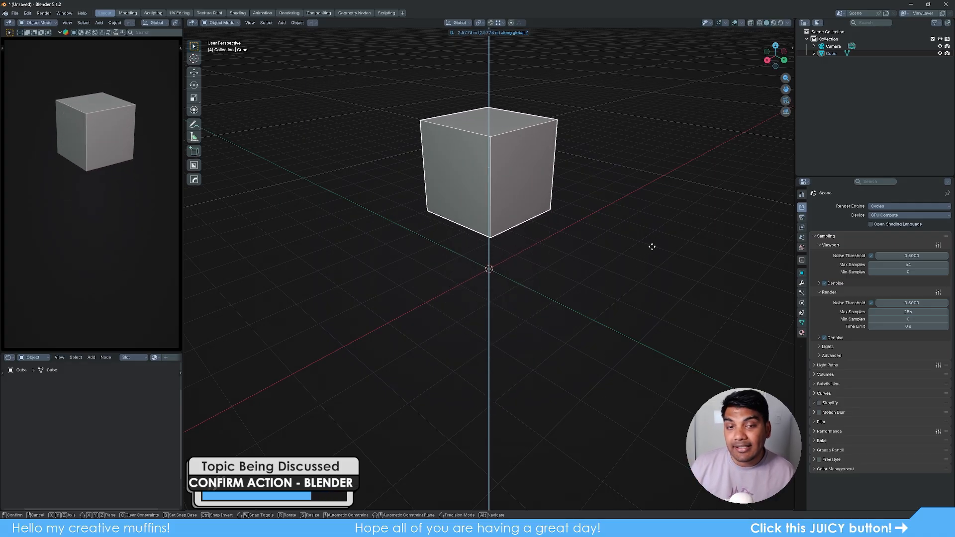
click(652, 249)
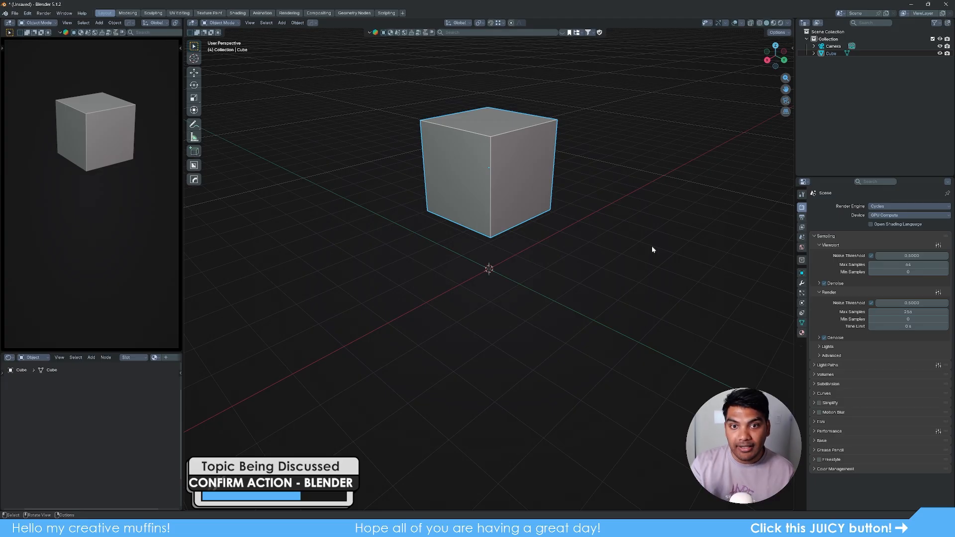
click(617, 307)
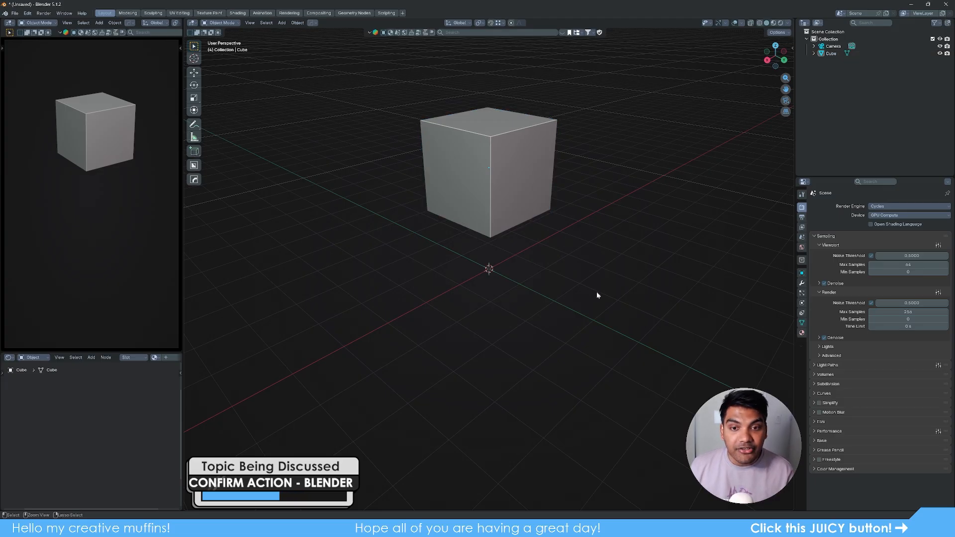
key(ctrl+z)
key(ctrl+z)
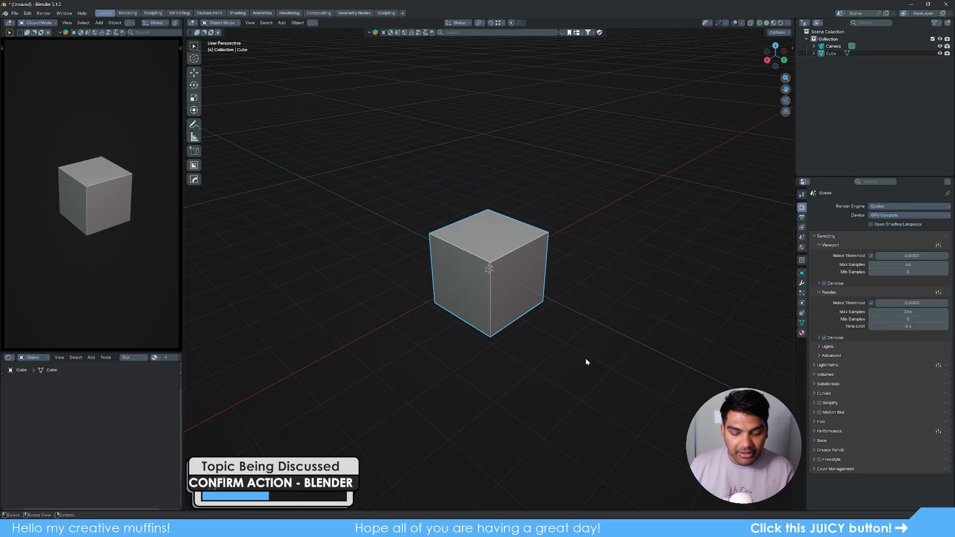
key(g)
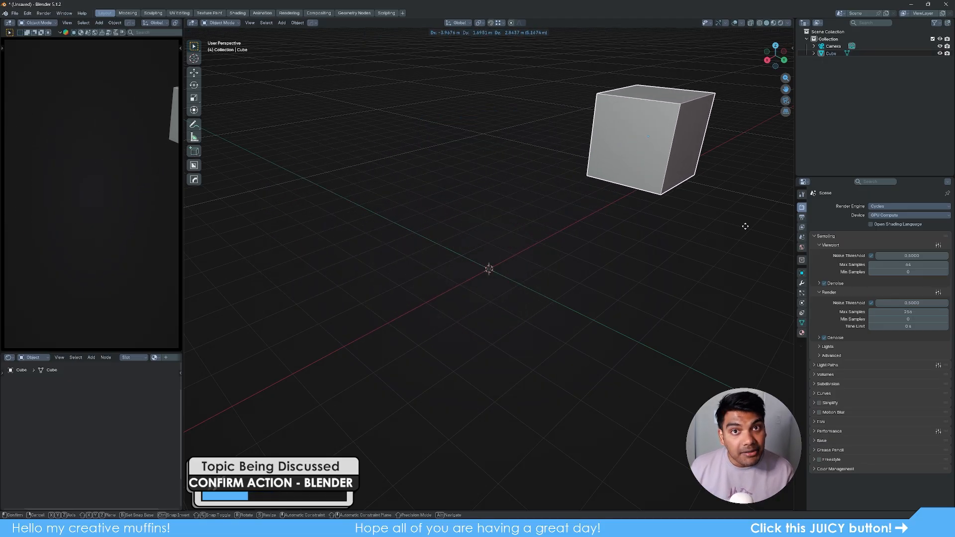
key(Escape)
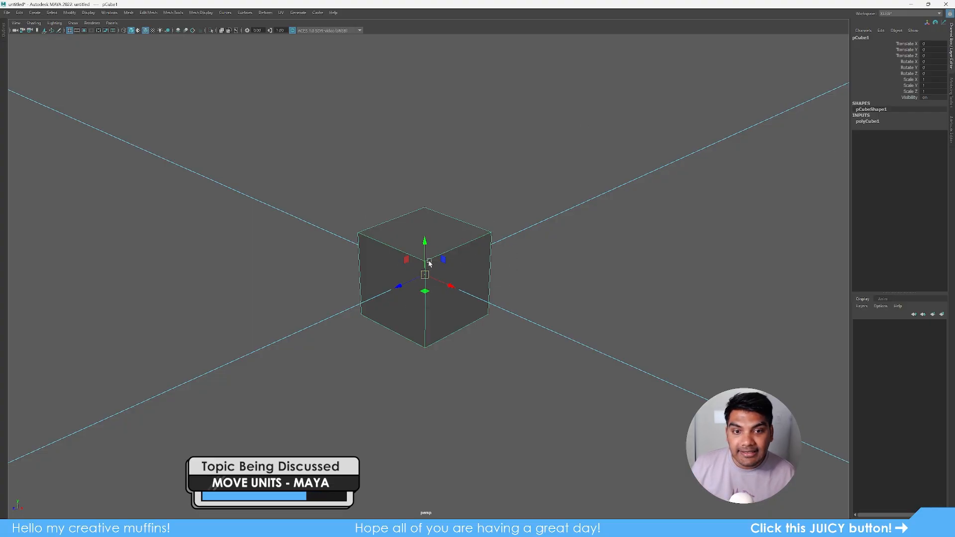
- Set the cube's Translate X to 1 and Translate Z to 1 in the Channel Box
click(933, 44)
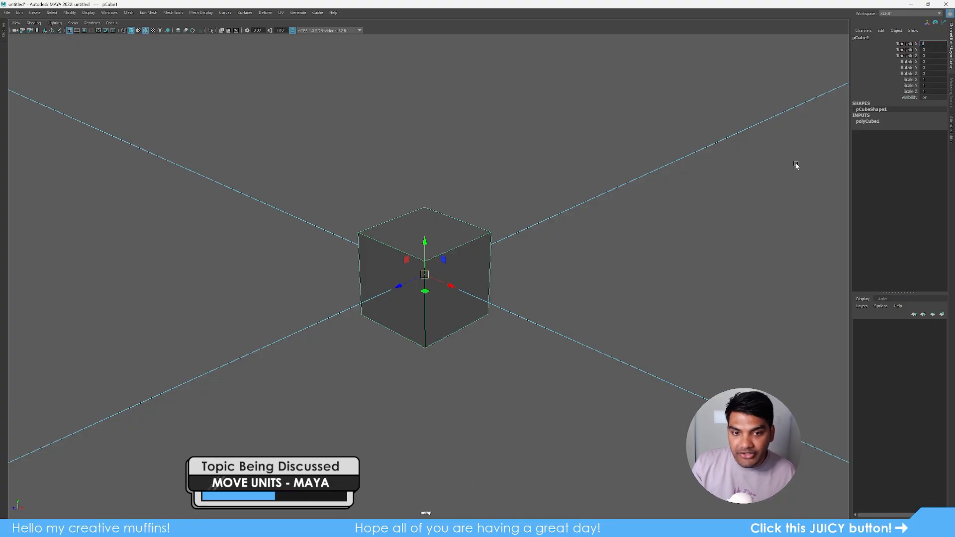
text(1)
key(Return)
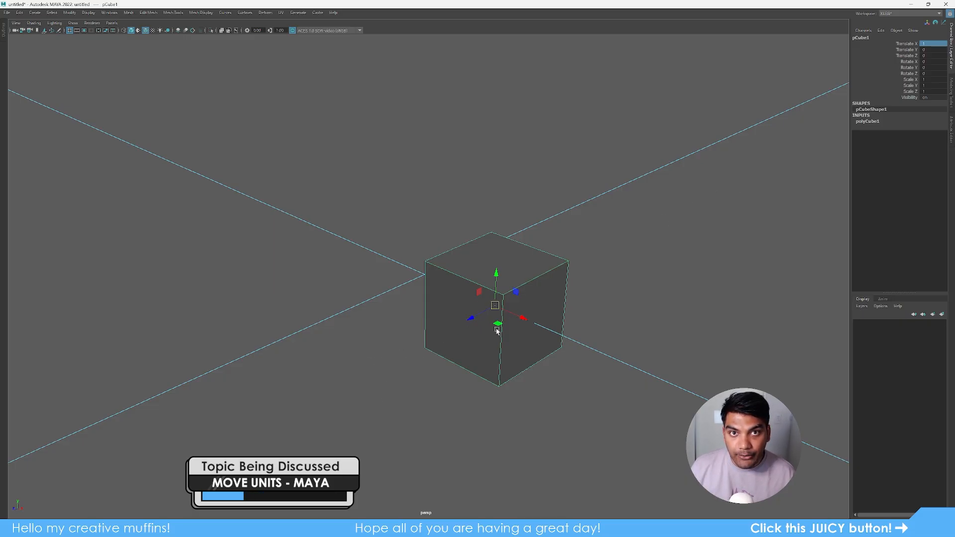
click(934, 57)
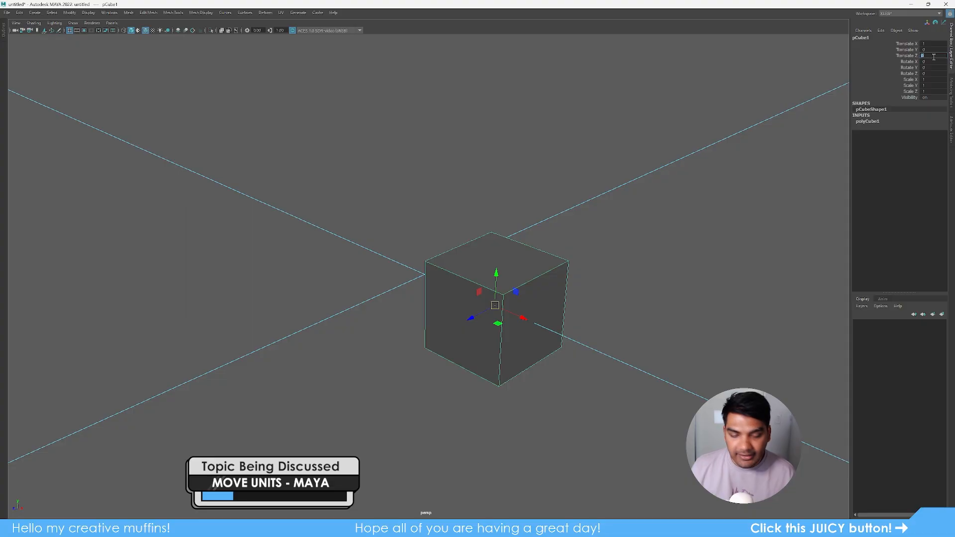
text(1)
key(Return)
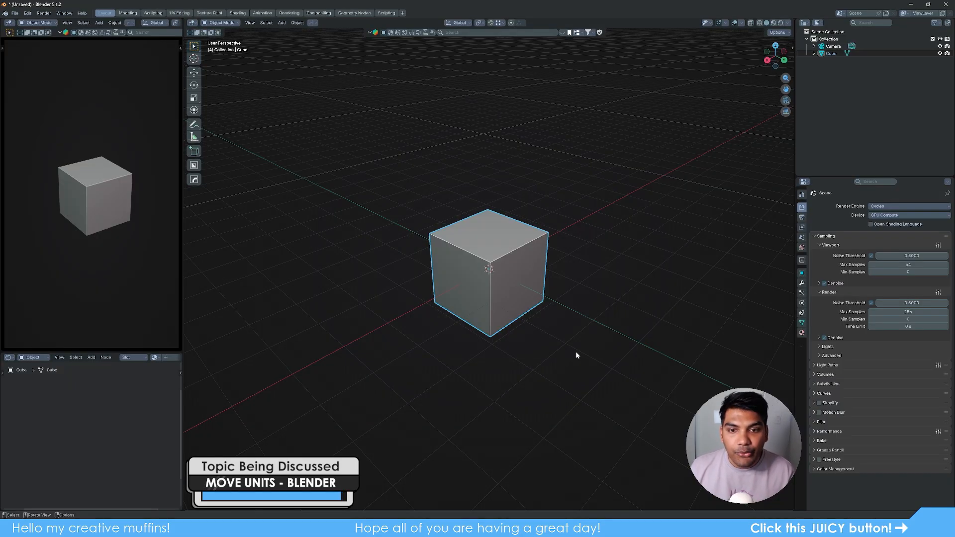
- Move the cube along global X by 1, 2 and 12 m, clearing back to zero each time
key(g)
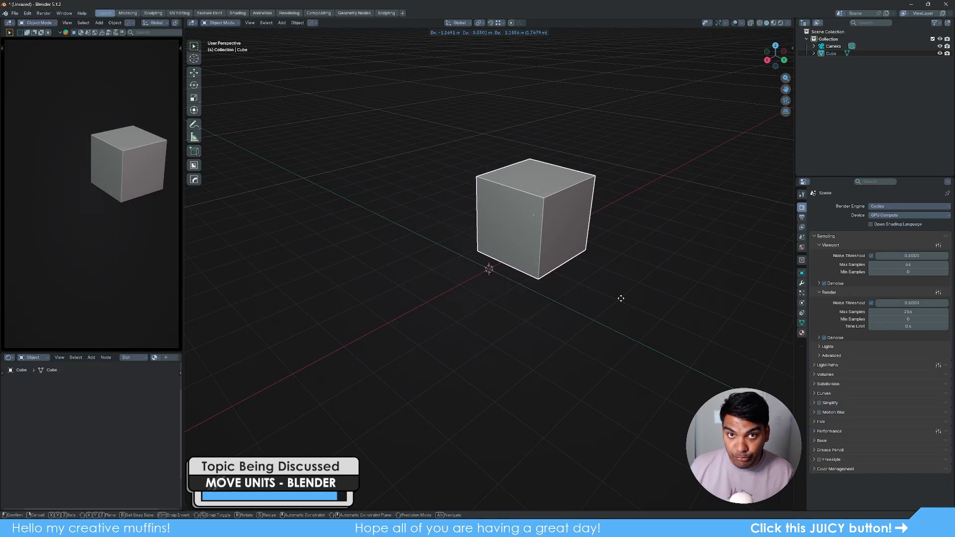
key(x)
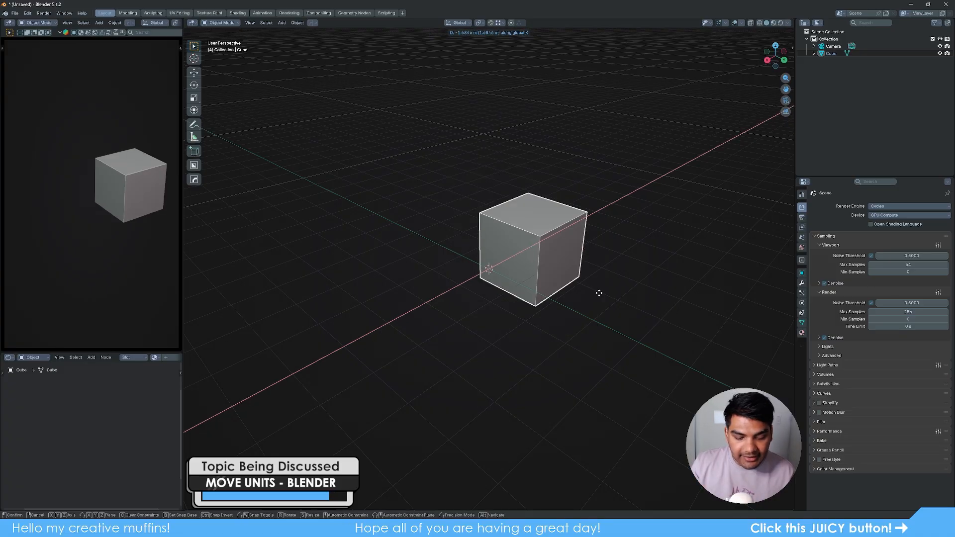
text(1)
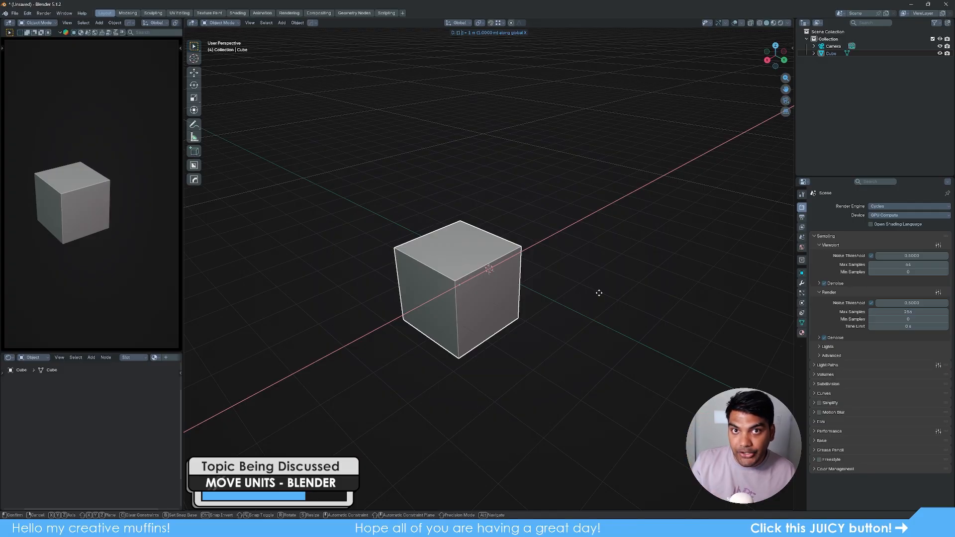
key(BackSpace)
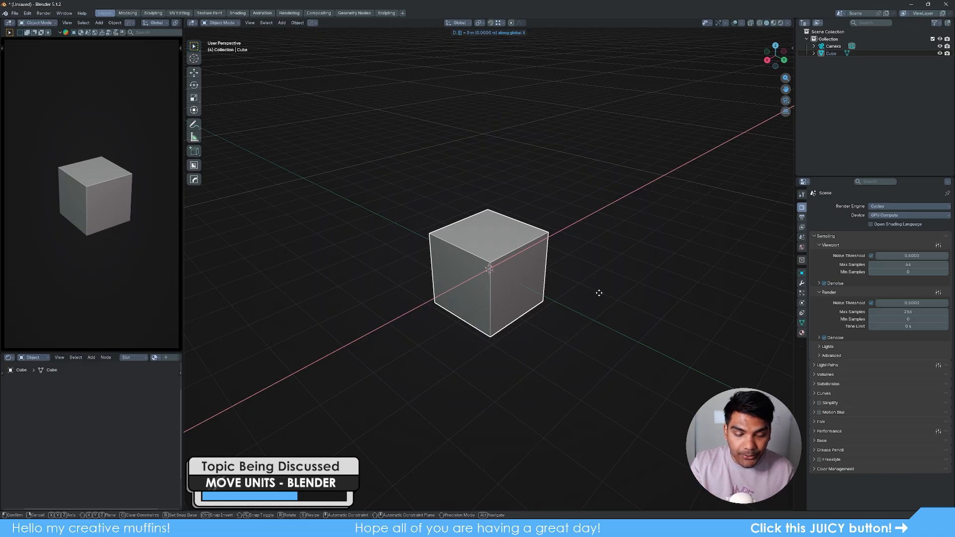
text(1)
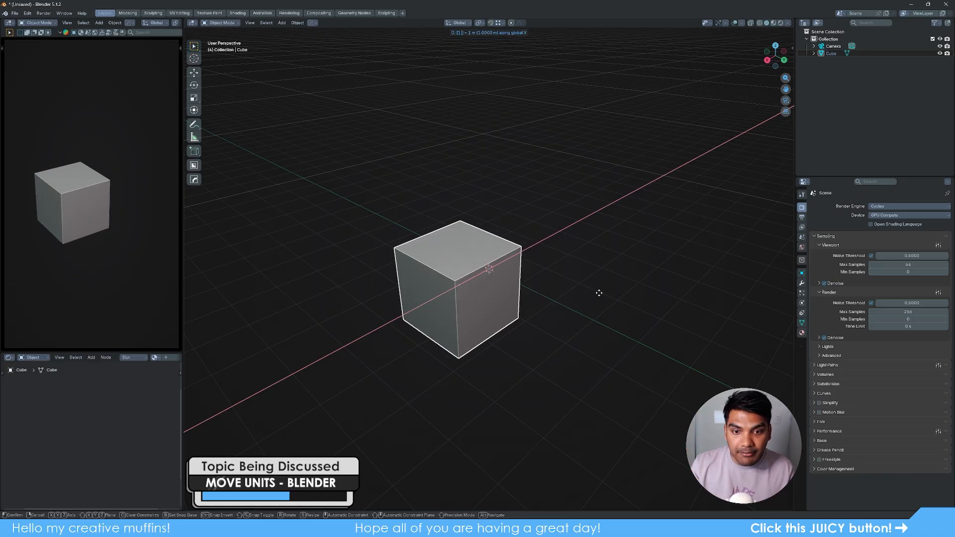
key(BackSpace)
text(2)
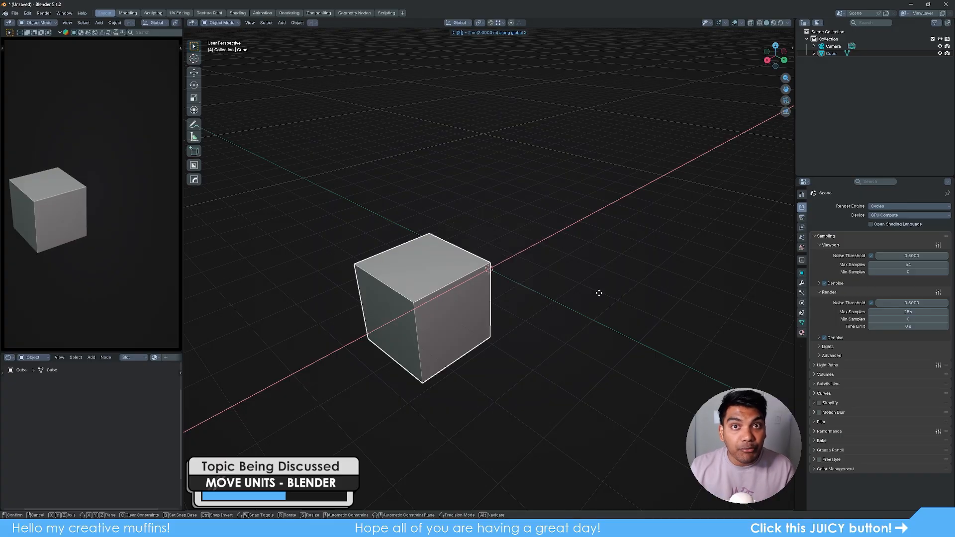
key(BackSpace)
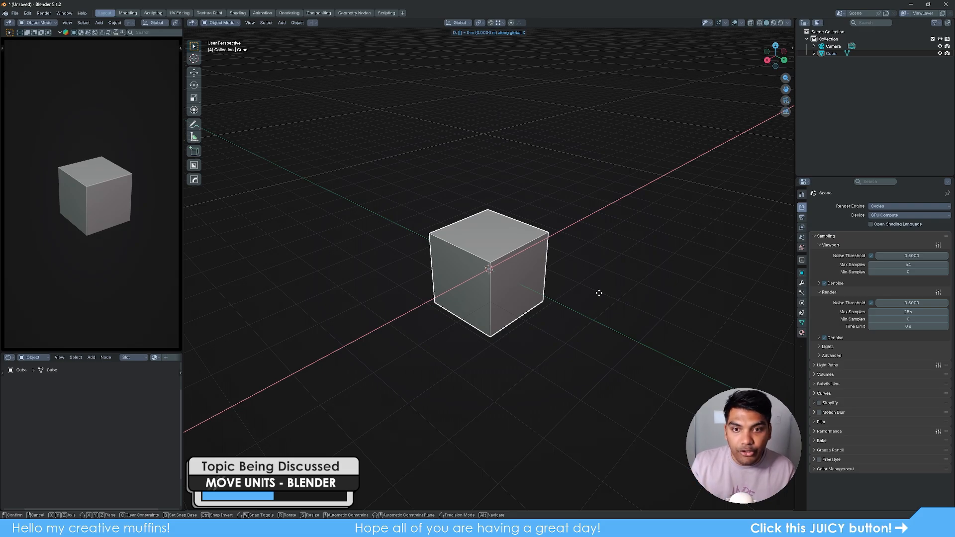
text(12)
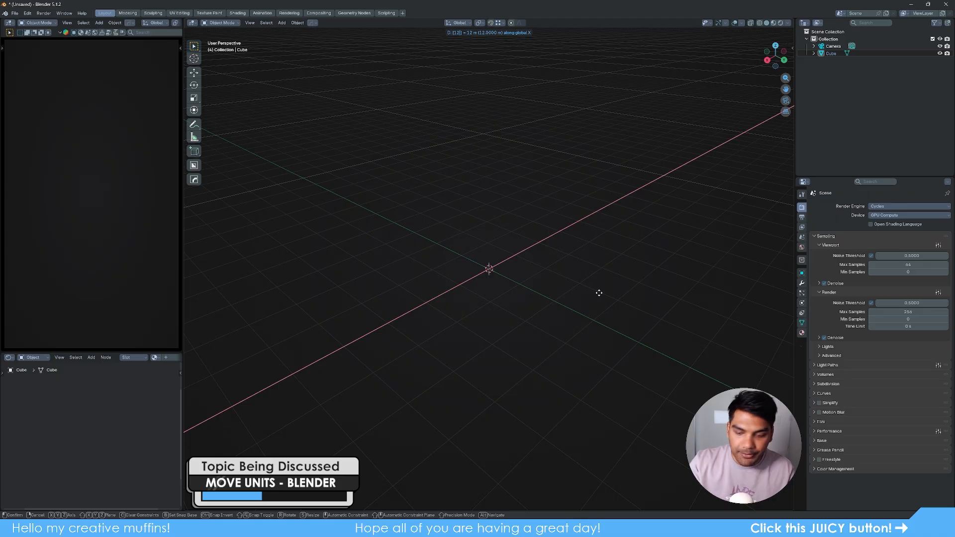
key(BackSpace)
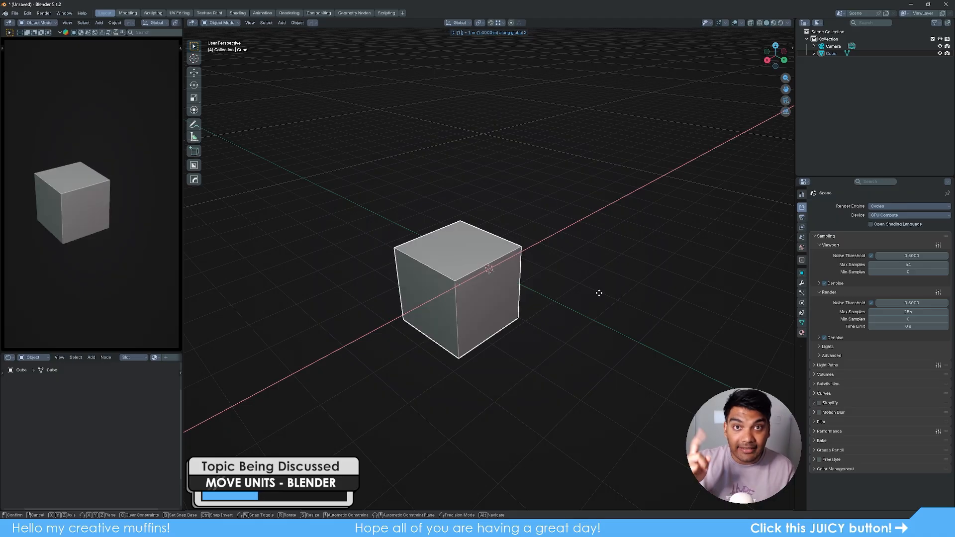
key(BackSpace)
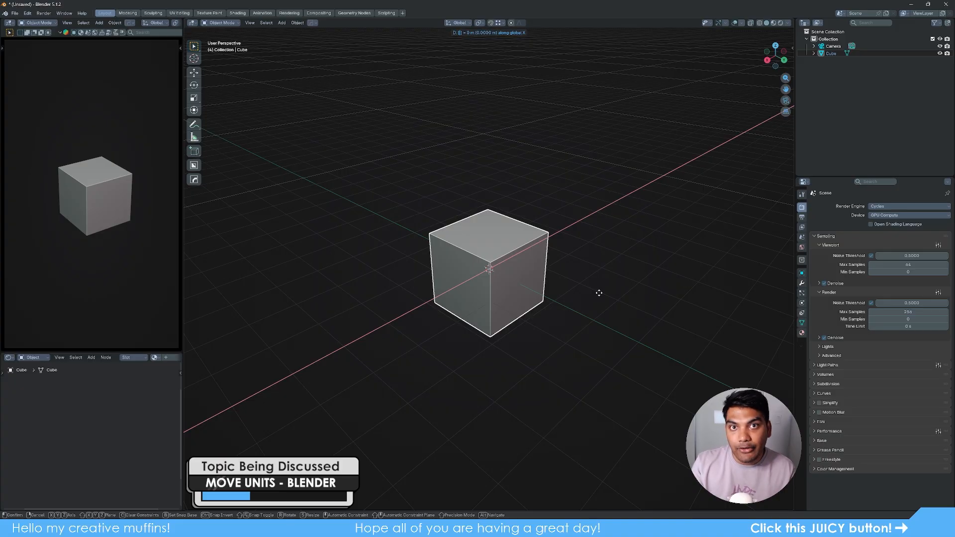
- Switch the move to global Z and try distances of 1 and -1 m
text(z)
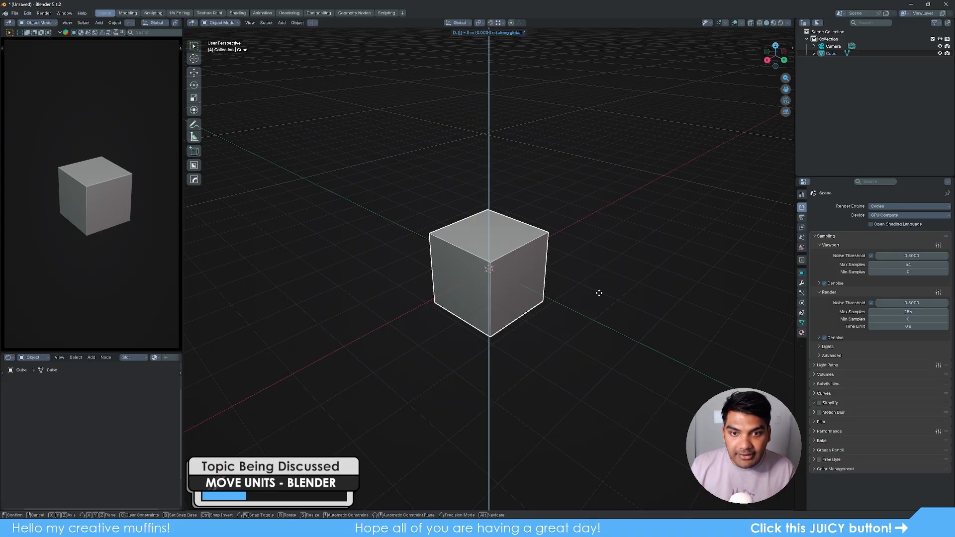
text(1)
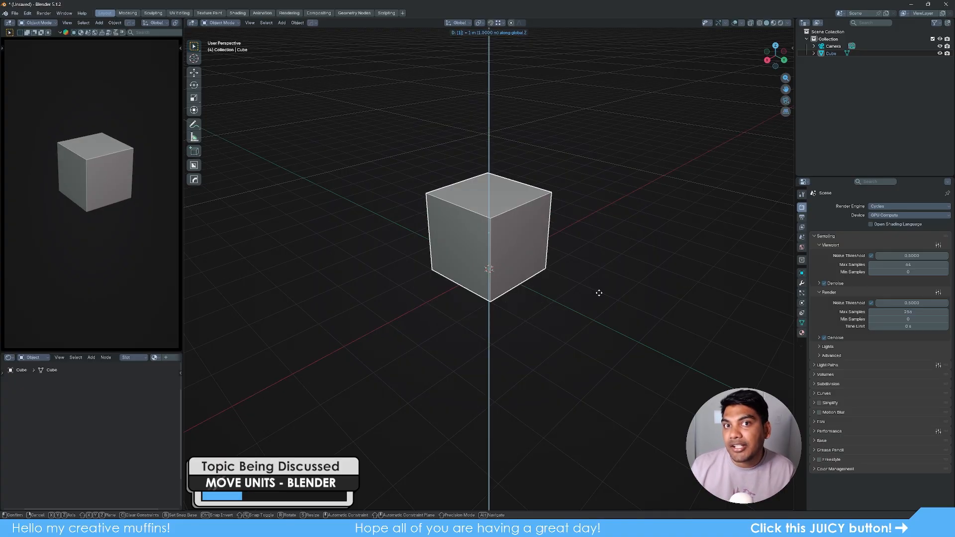
key(BackSpace)
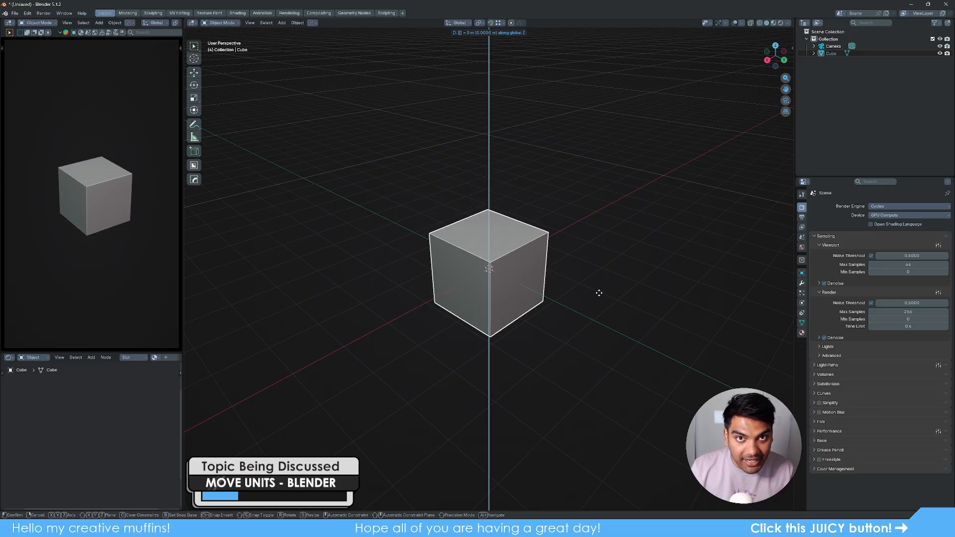
text(-)
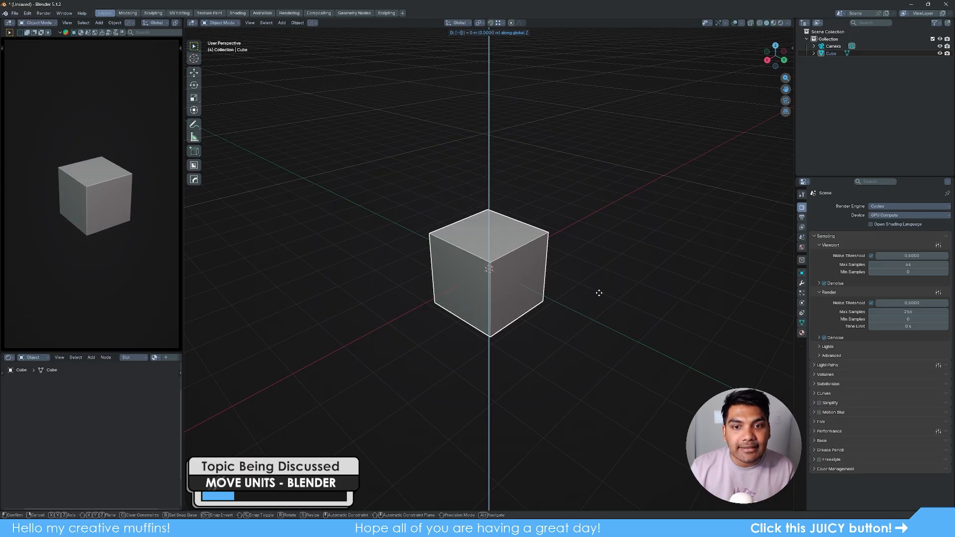
text(1)
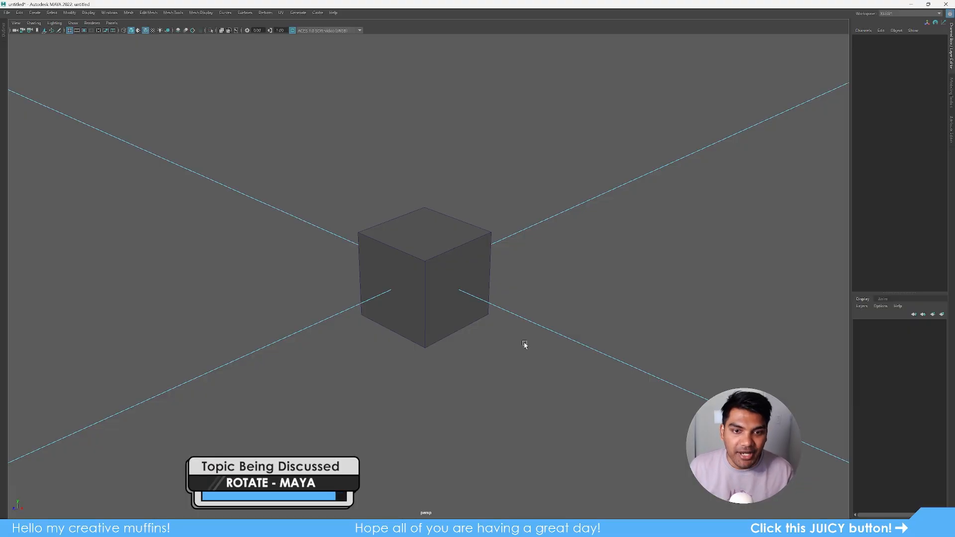
- Select the cube and trial rotations about Z and X with the Rotate tool, undoing both
click(455, 274)
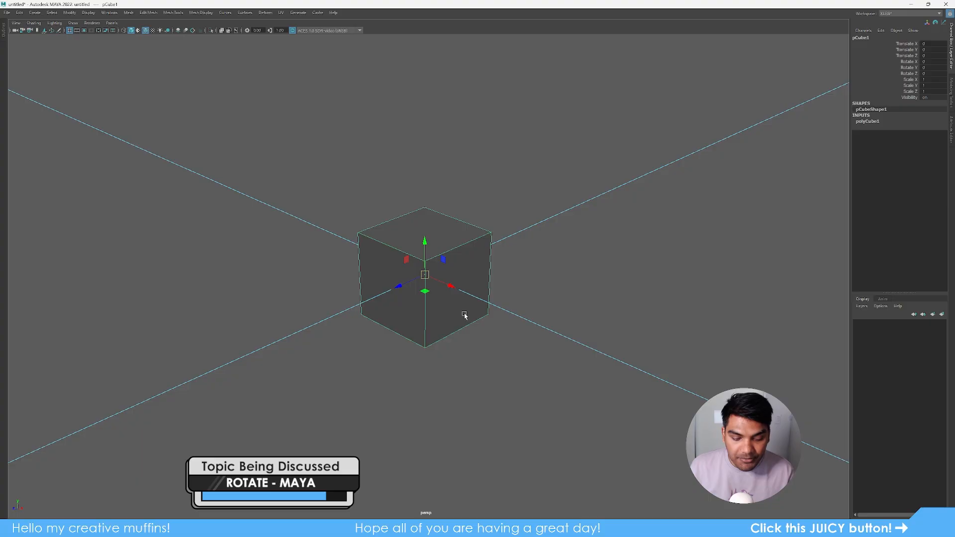
key(e)
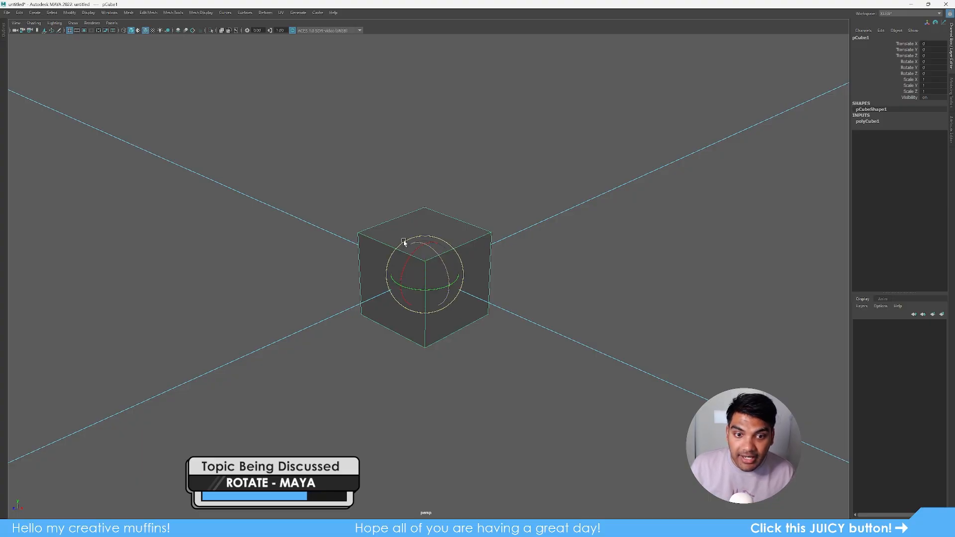
drag(432, 256, 453, 285)
key(ctrl+z)
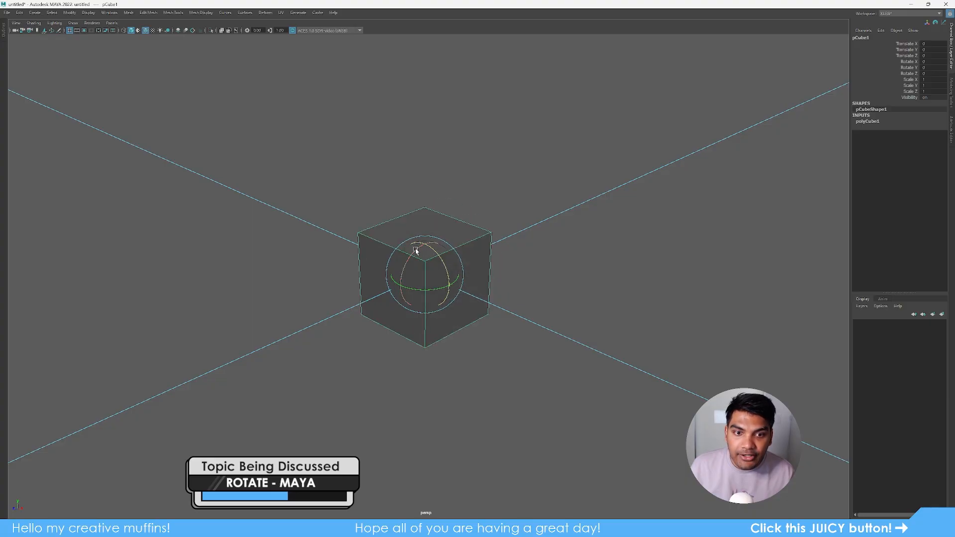
drag(415, 250, 447, 296)
key(ctrl+z)
key(ctrl+z)
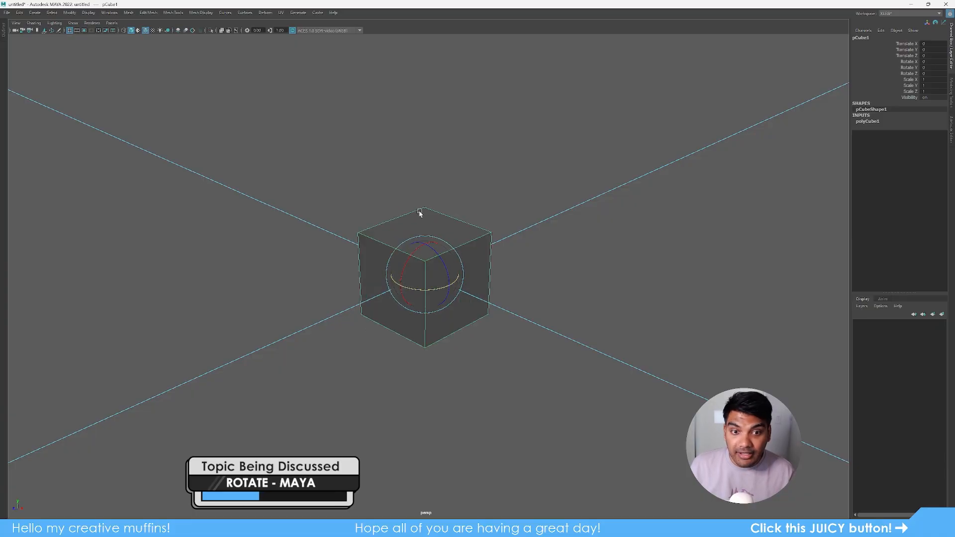
- Enter 45 in the Channel Box Rotate X field to tilt the cube
double_click(930, 61)
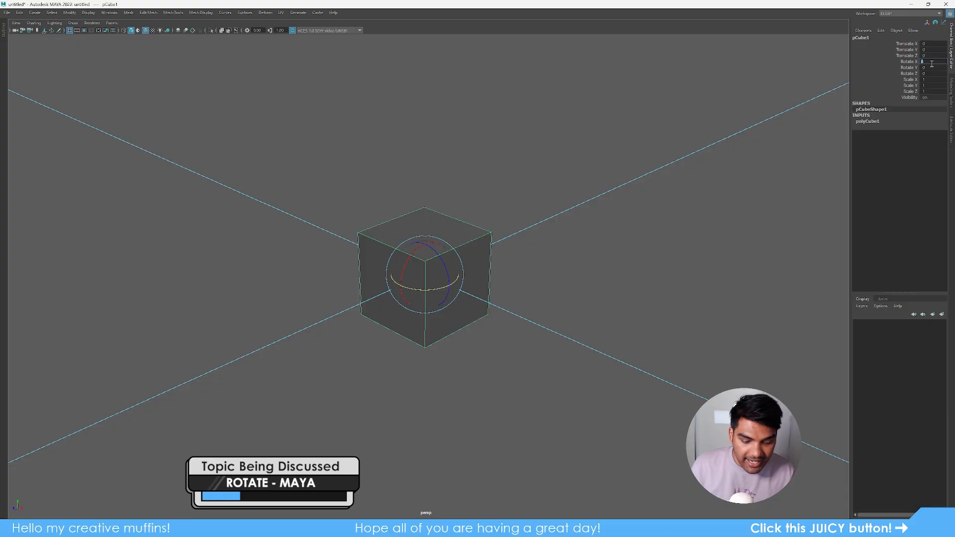
text(45)
key(Return)
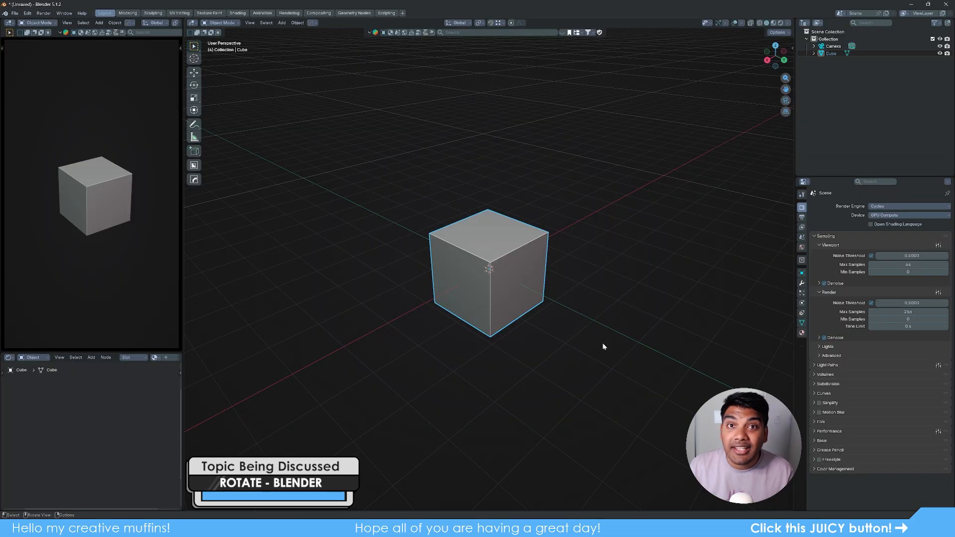
- Rotate the cube, cycling the constraint through X, Y and Z, and type 45° about global Z
key(r)
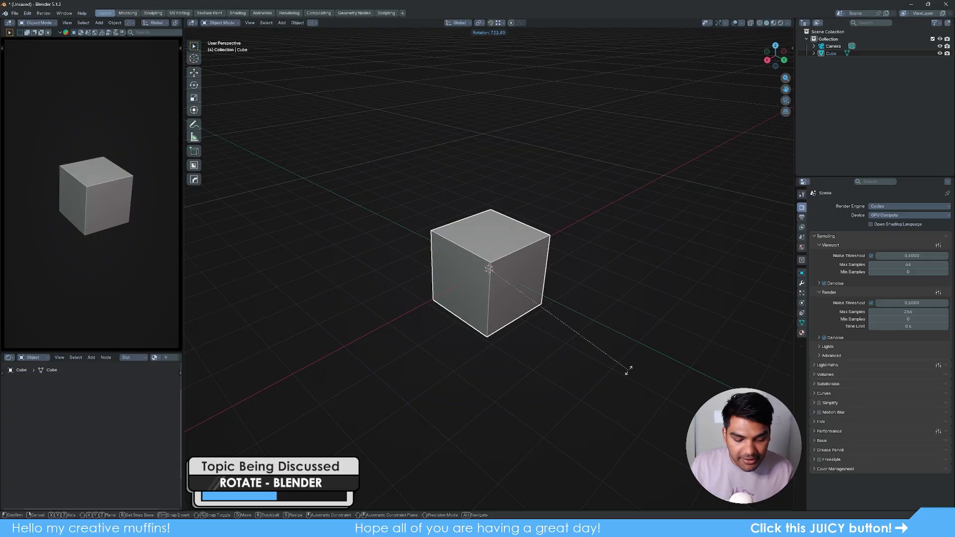
key(x)
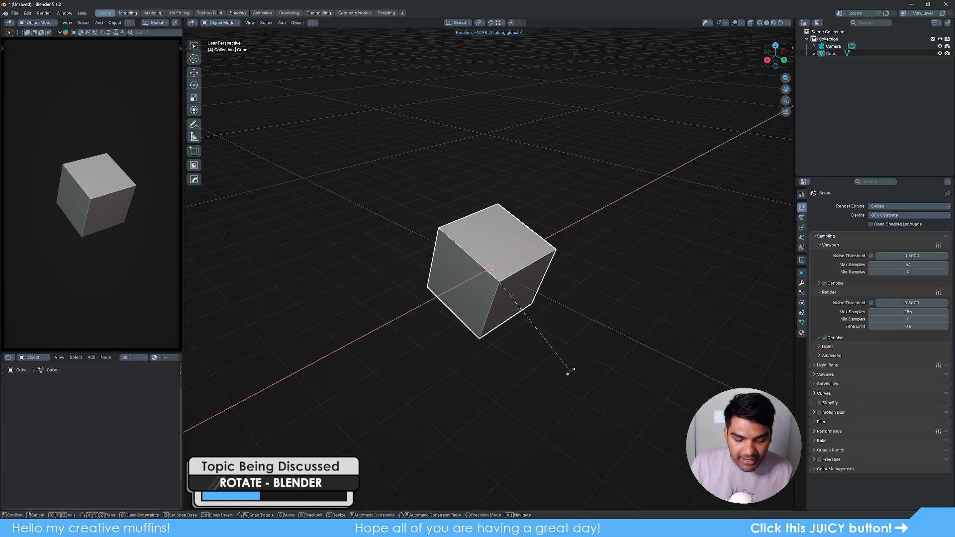
key(y)
key(z)
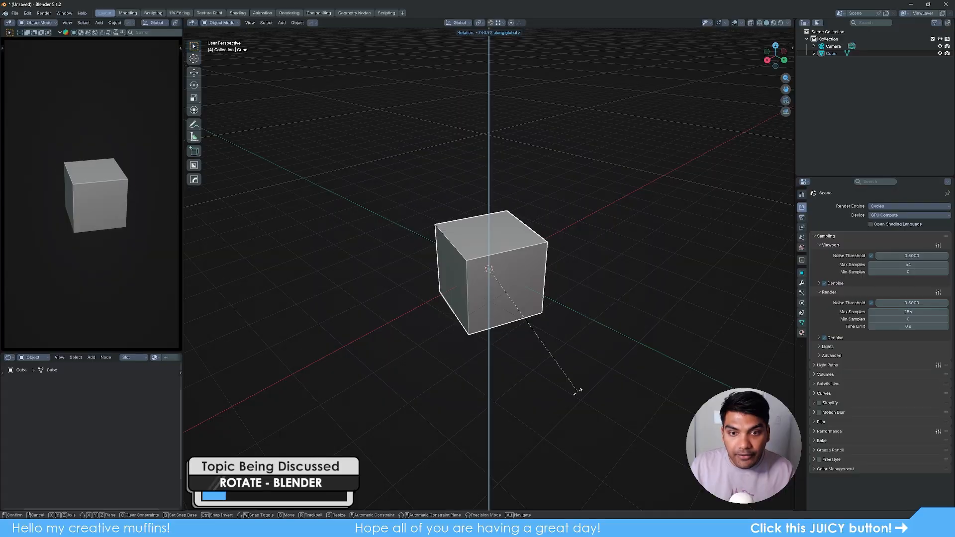
text(45)
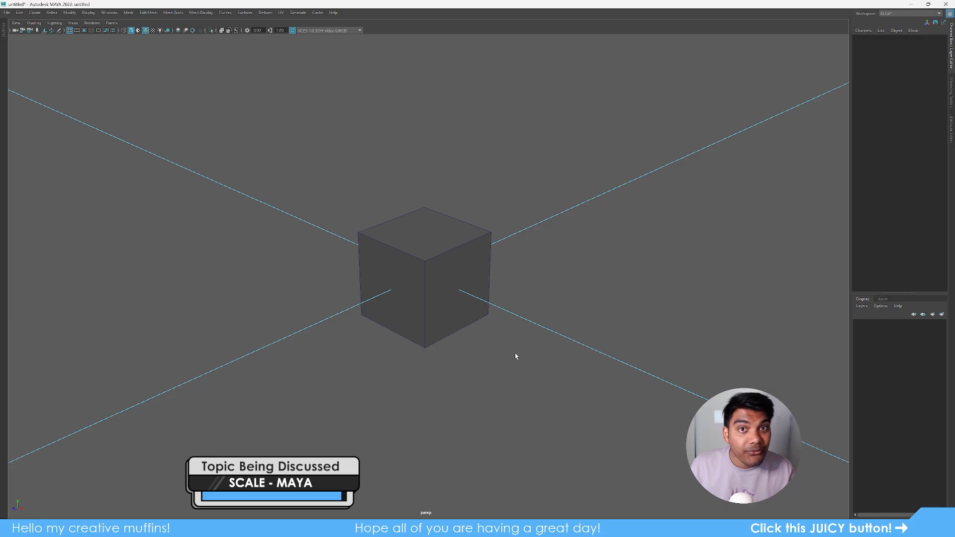
- With the Scale tool, stretch the cube along X, Z and Y, undoing each stretch
click(454, 256)
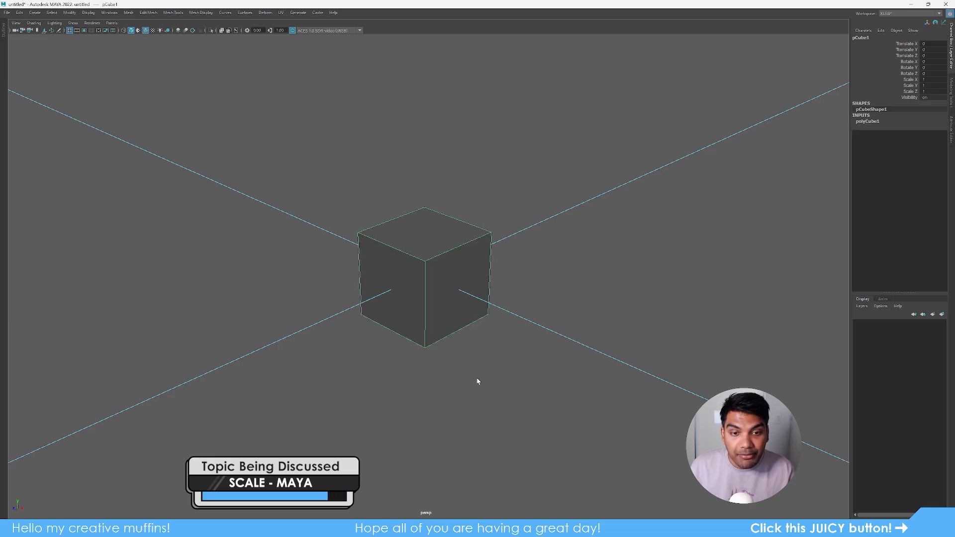
key(r)
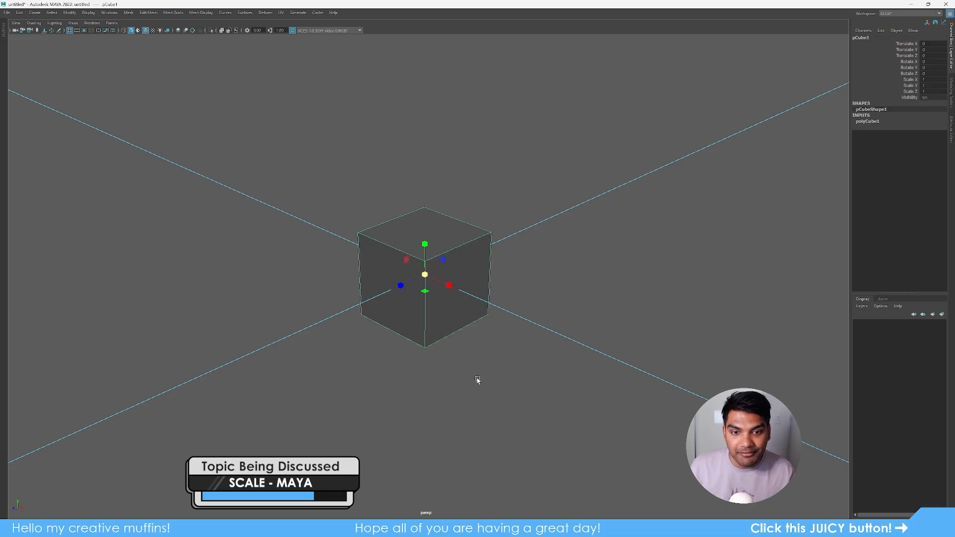
drag(454, 290, 489, 305)
drag(573, 357, 570, 356)
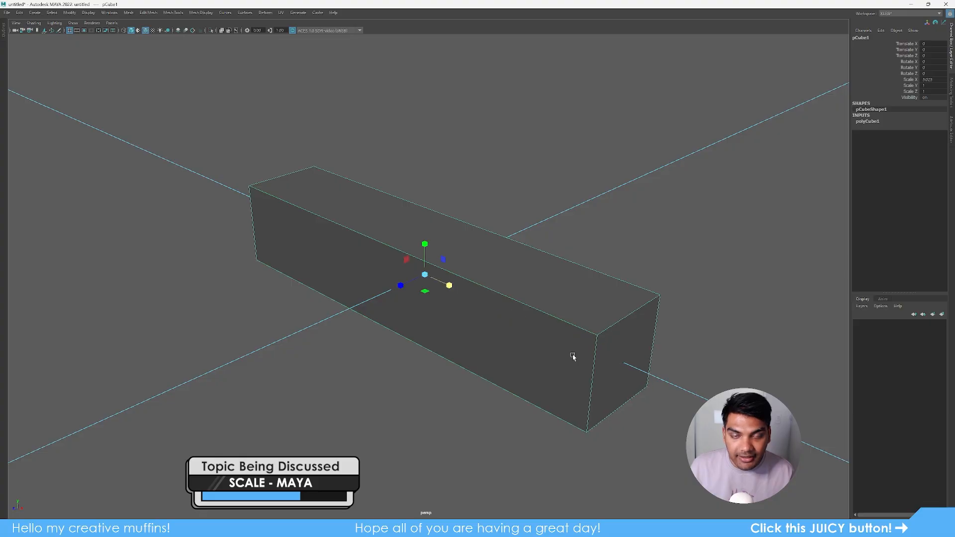
key(ctrl+z)
drag(402, 288, 322, 334)
key(ctrl+z)
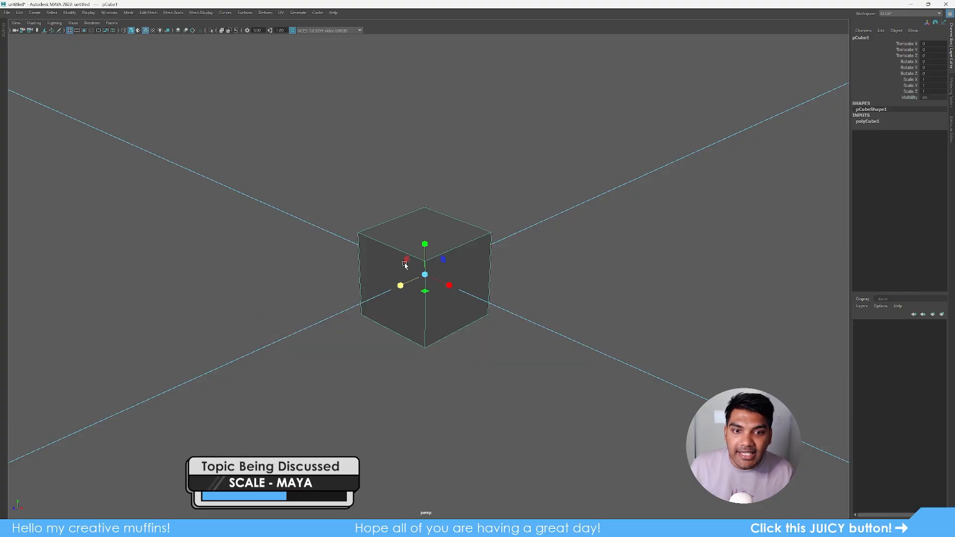
drag(424, 247, 454, 139)
key(ctrl+z)
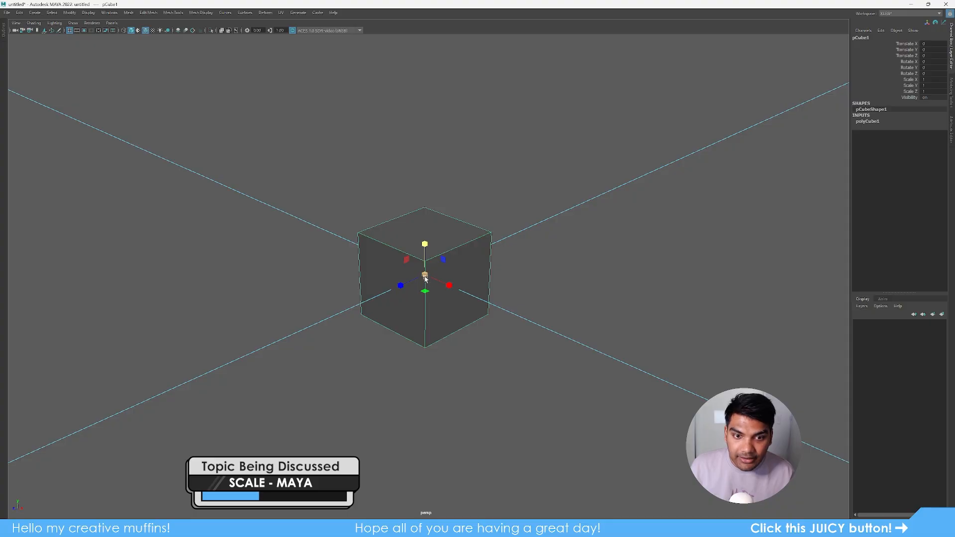
- Enlarge the cube uniformly and undo it, then start scaling Blender's cube
drag(425, 278, 645, 391)
key(ctrl+z)
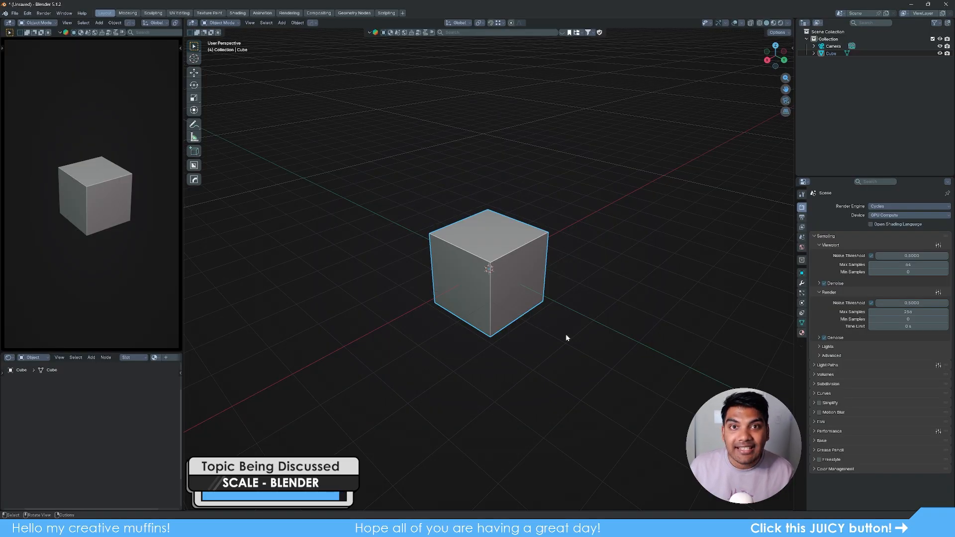
key(s)
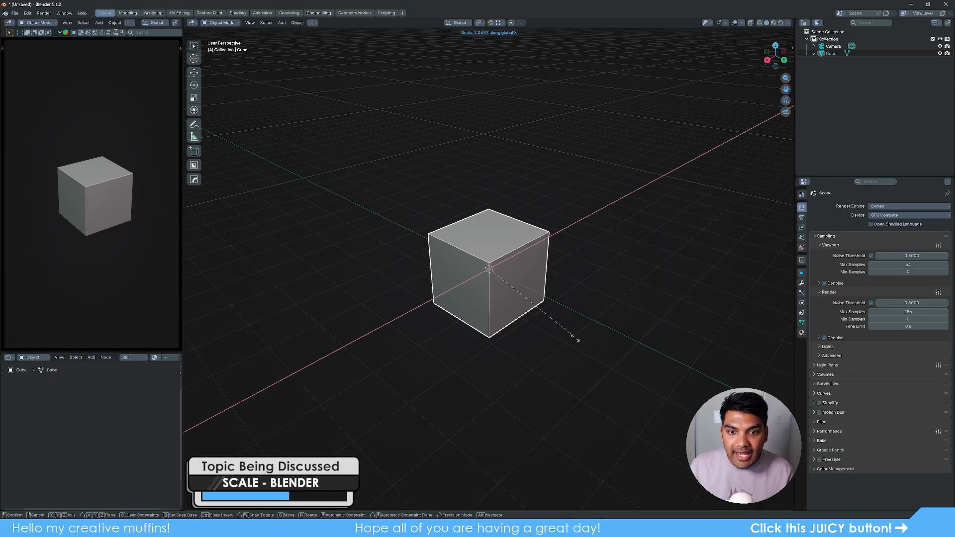
- Constrain the scale to X, then Z, try factors 3, 2 and 1, and cancel it
key(x)
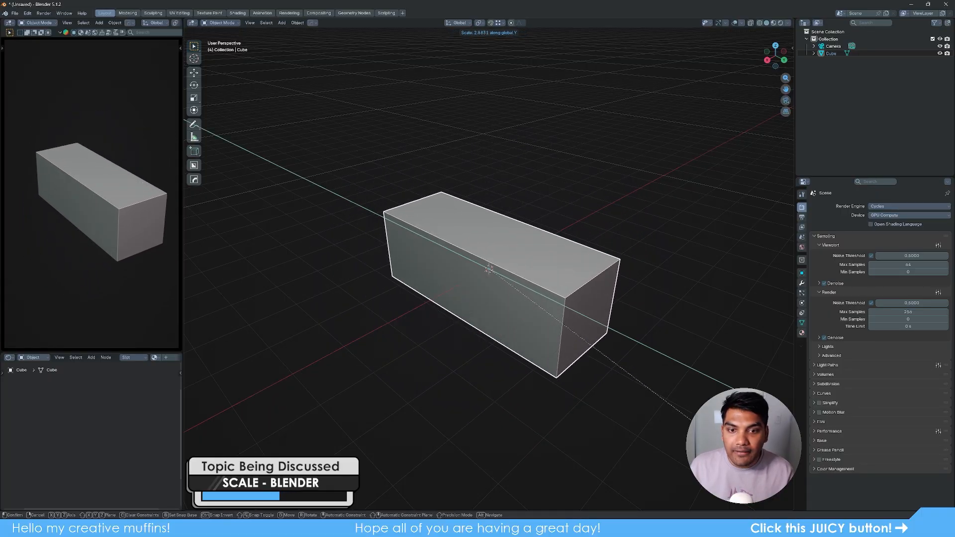
key(z)
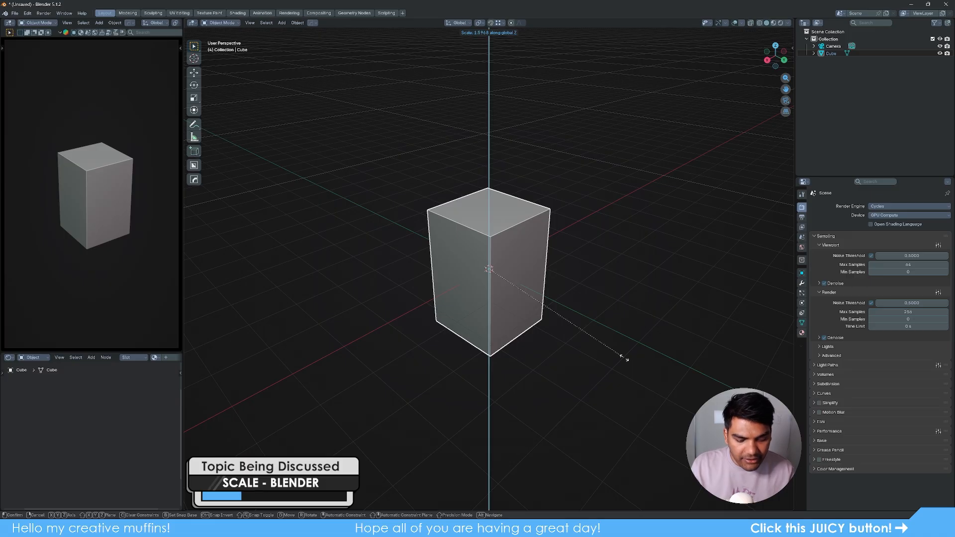
text(3)
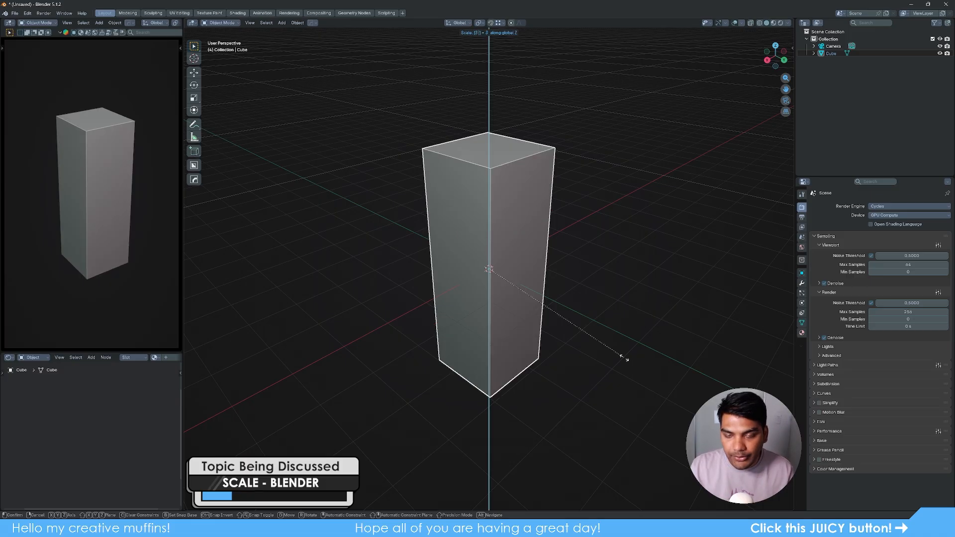
key(BackSpace)
text(2)
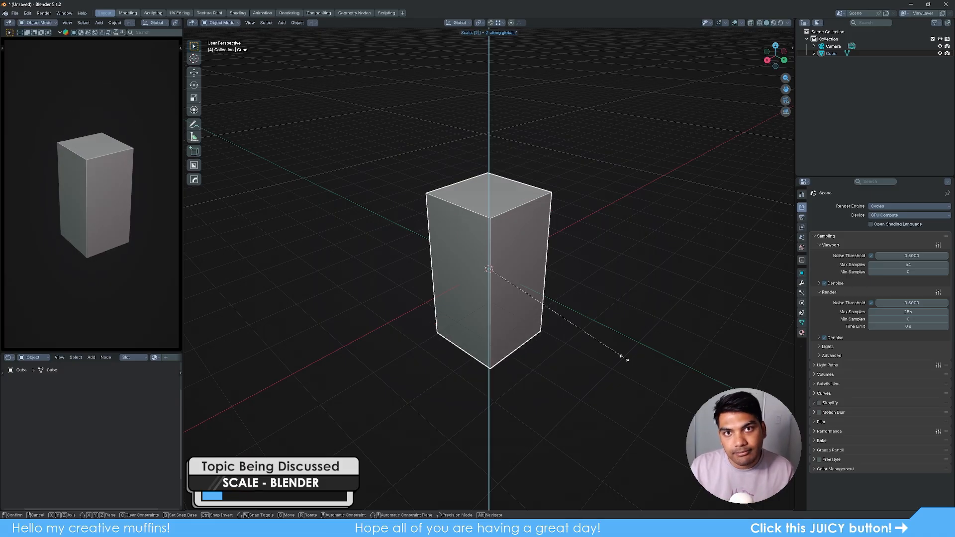
key(BackSpace)
text(1)
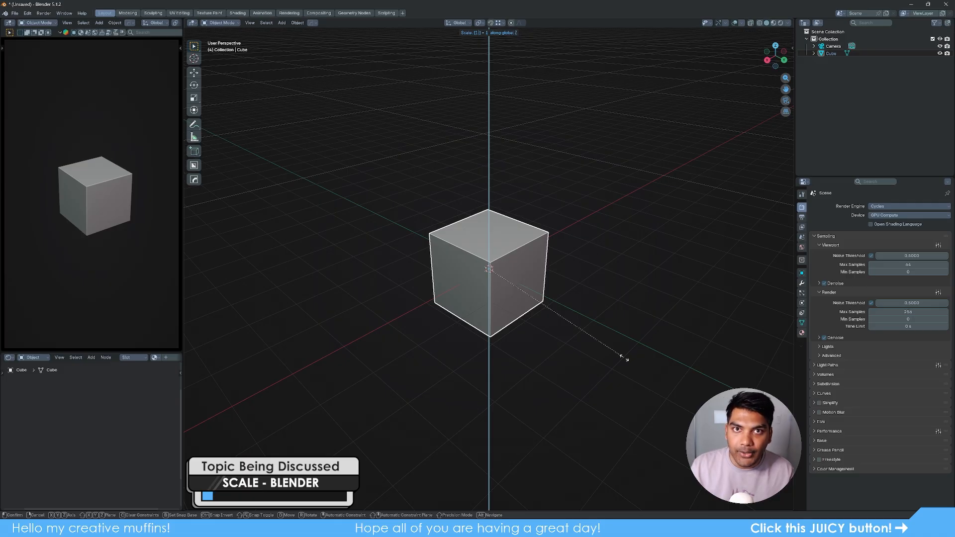
key(BackSpace)
key(Escape)
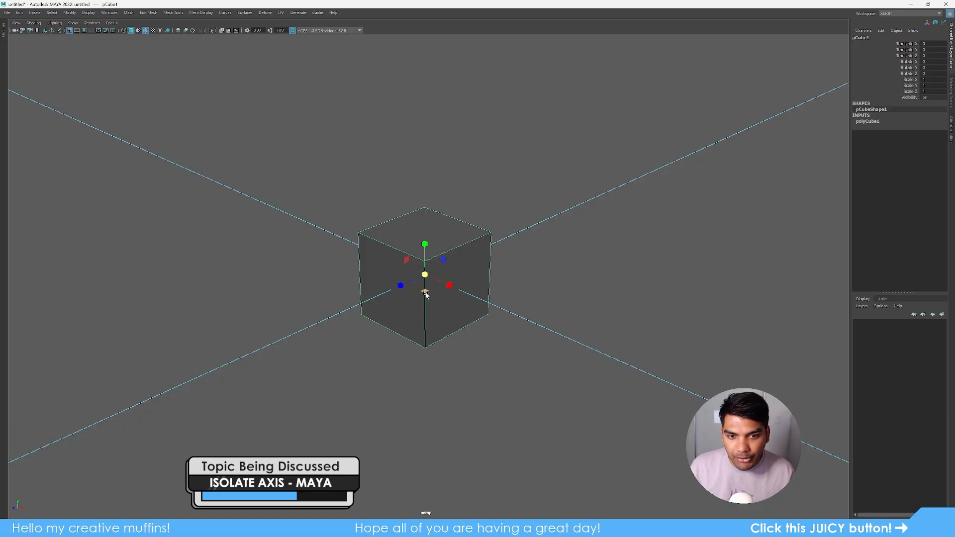
- Scale the cube in X+Z, then X+Y with the plane handles, undo both, and deselect
drag(425, 294, 438, 351)
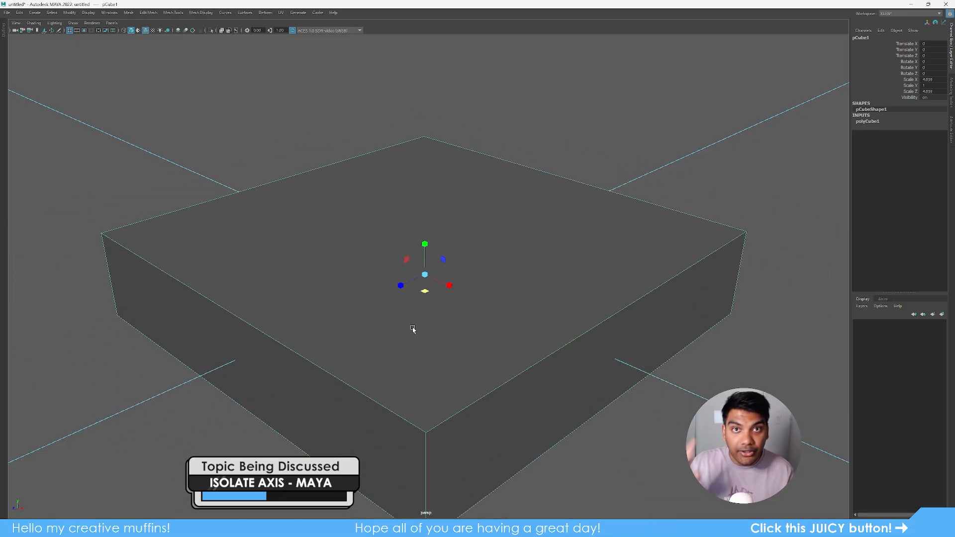
key(ctrl+z)
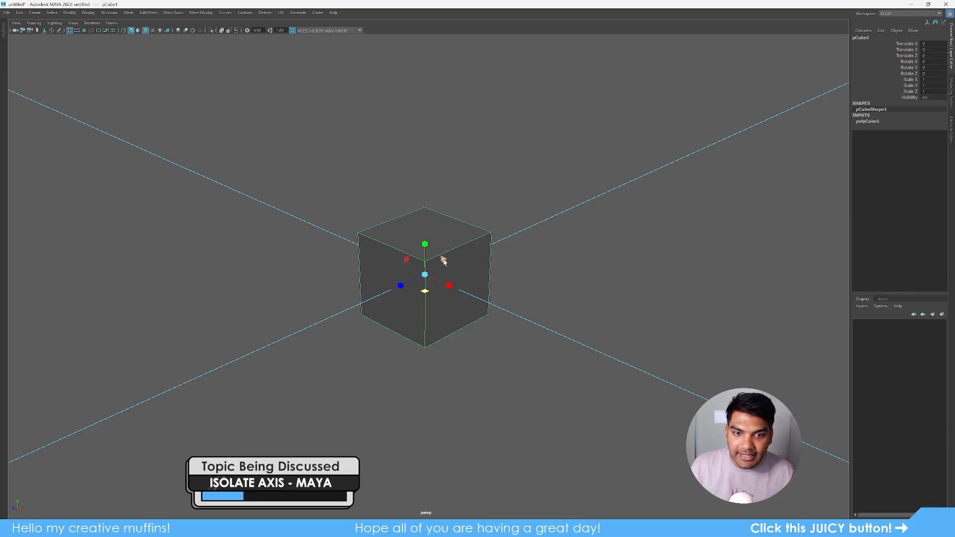
mouse_move(444, 262)
mouse_down()
mouse_move(488, 230)
mouse_move(459, 268)
mouse_up()
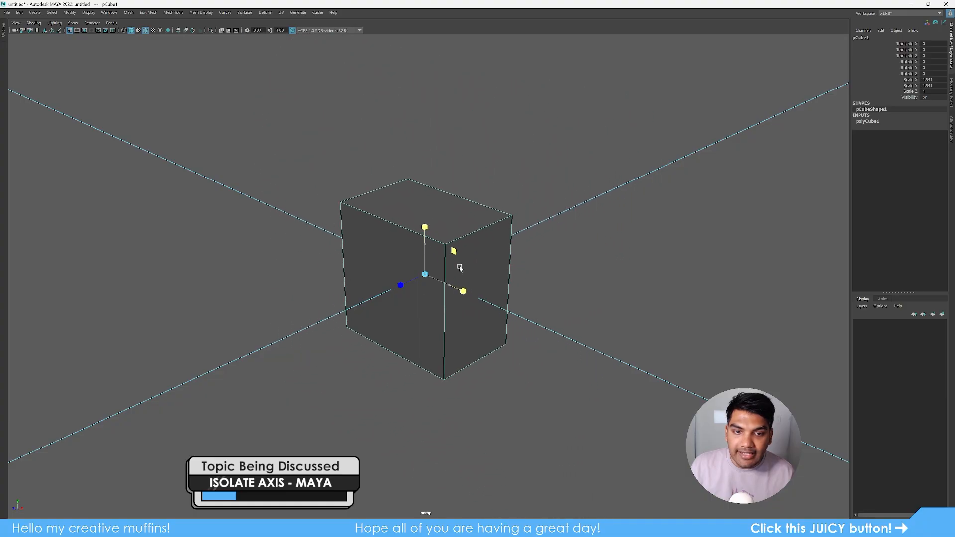
key(ctrl+z)
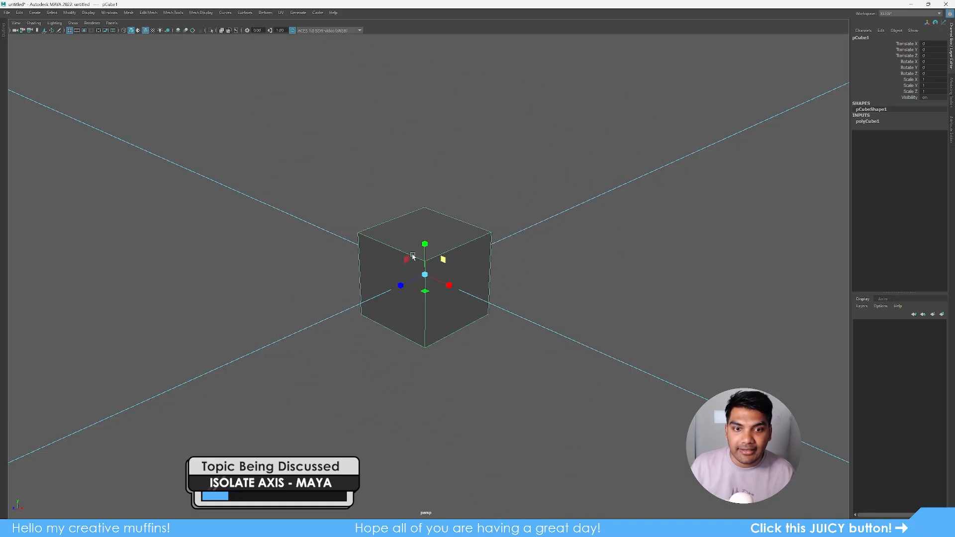
click(527, 344)
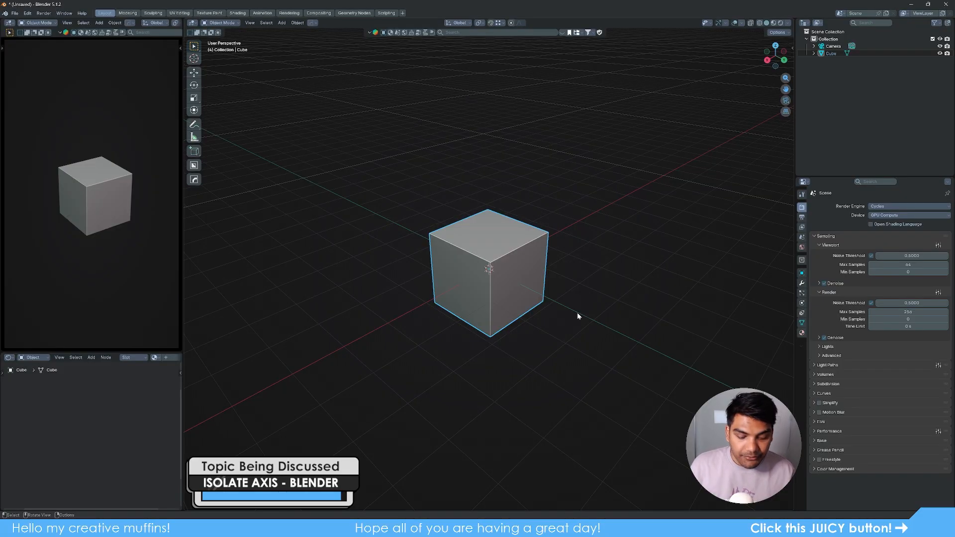
- Scale the cube with Z excluded (Shift+Z), then cancel the scale
key(s)
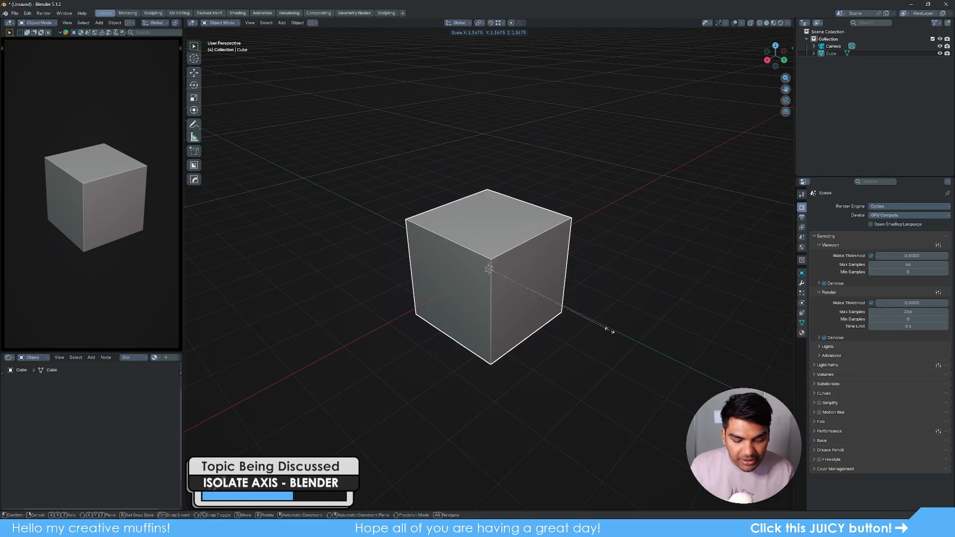
key(shift+z)
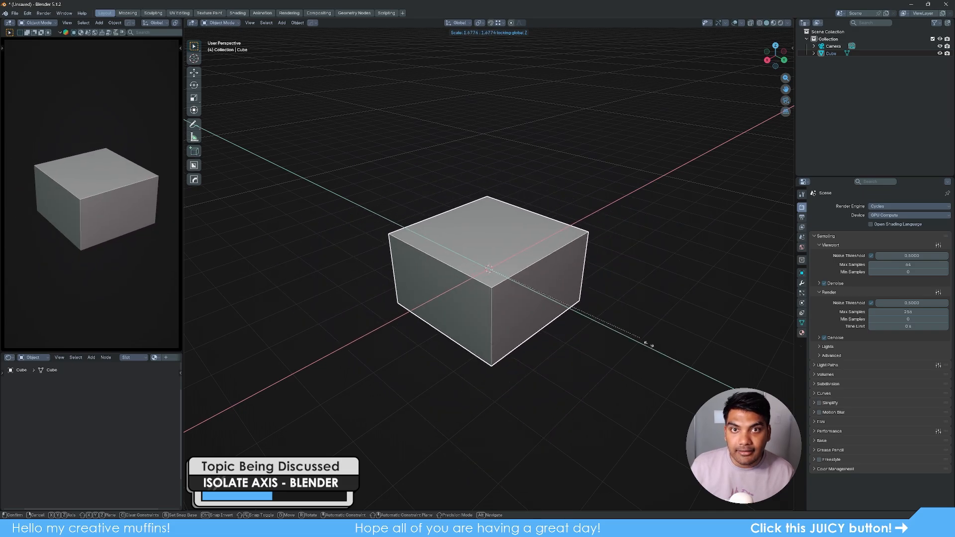
key(Escape)
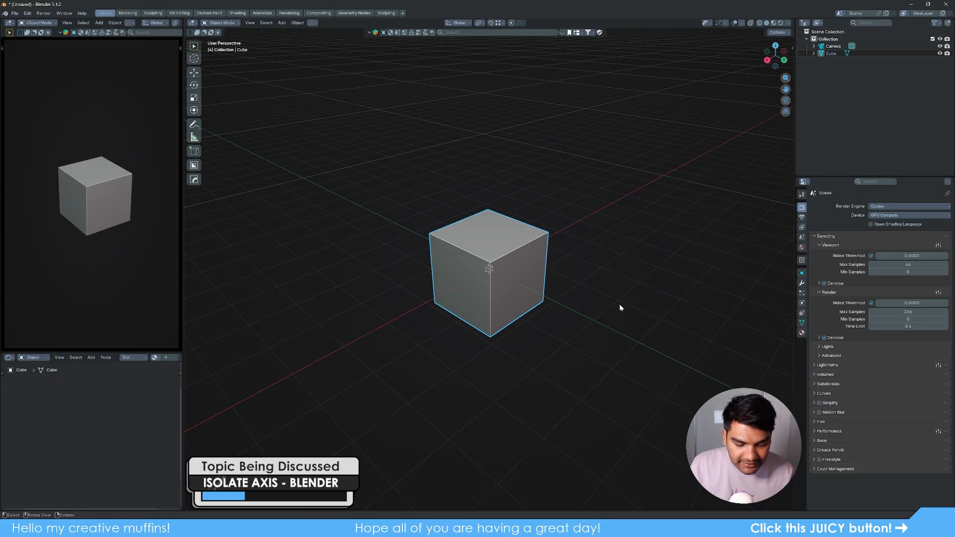
- Move the cube on the XY ground plane with Shift+Z, then cancel the move
key(g)
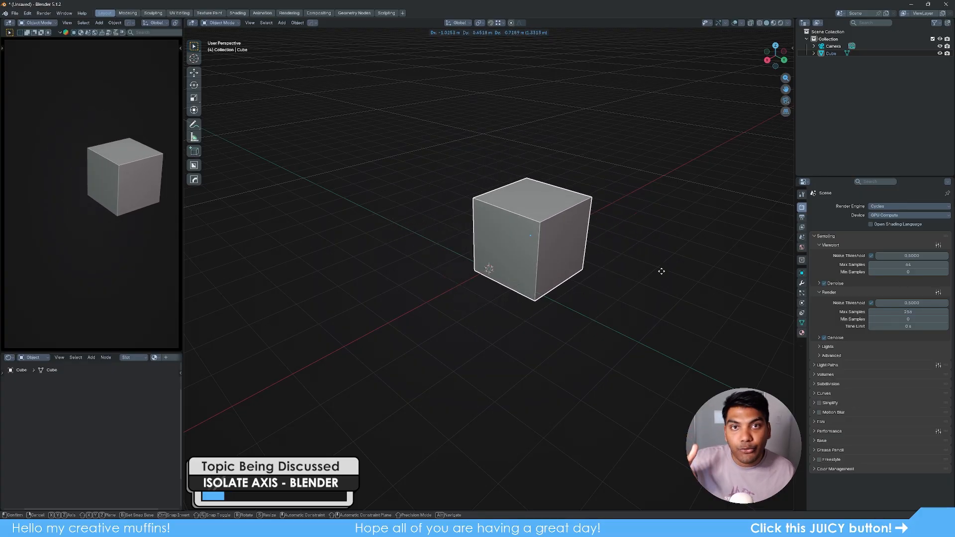
key(shift+z)
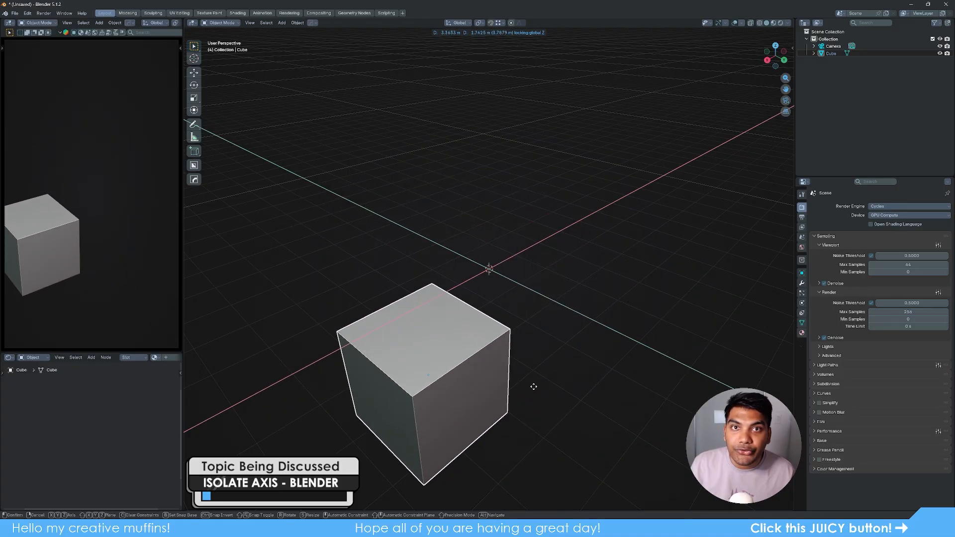
right_click(638, 325)
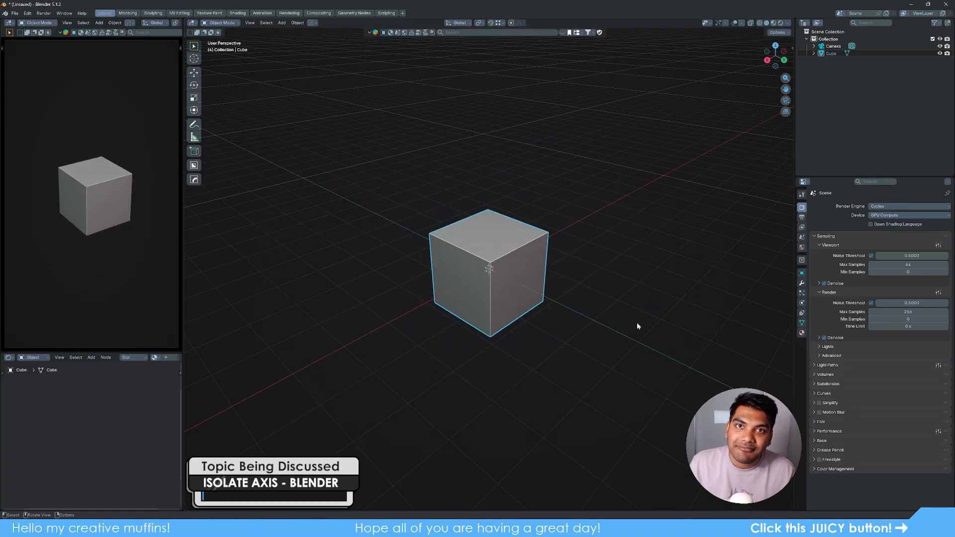
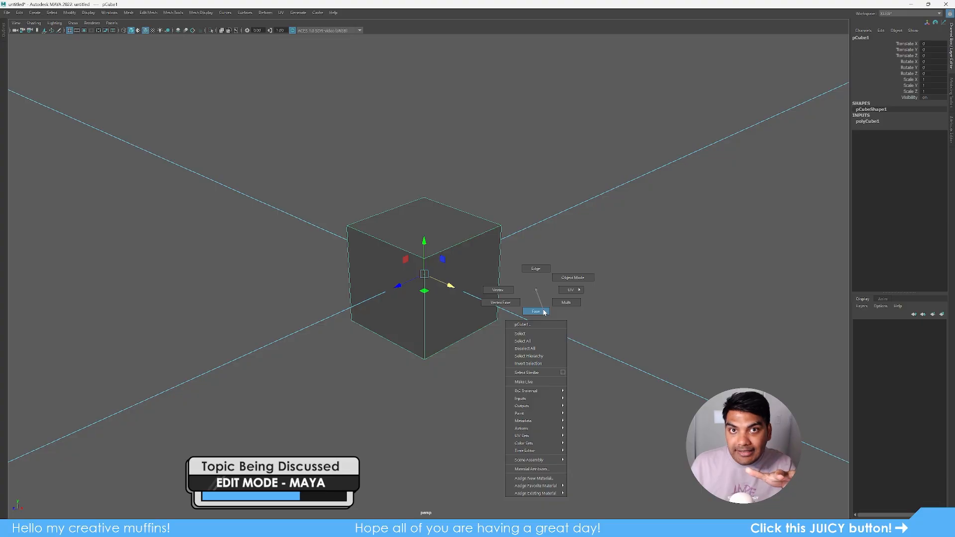
- In Edge mode, drag the cube's top front-right edge along X to slope one face, then return to Object Mode
right_drag(543, 312, 538, 270)
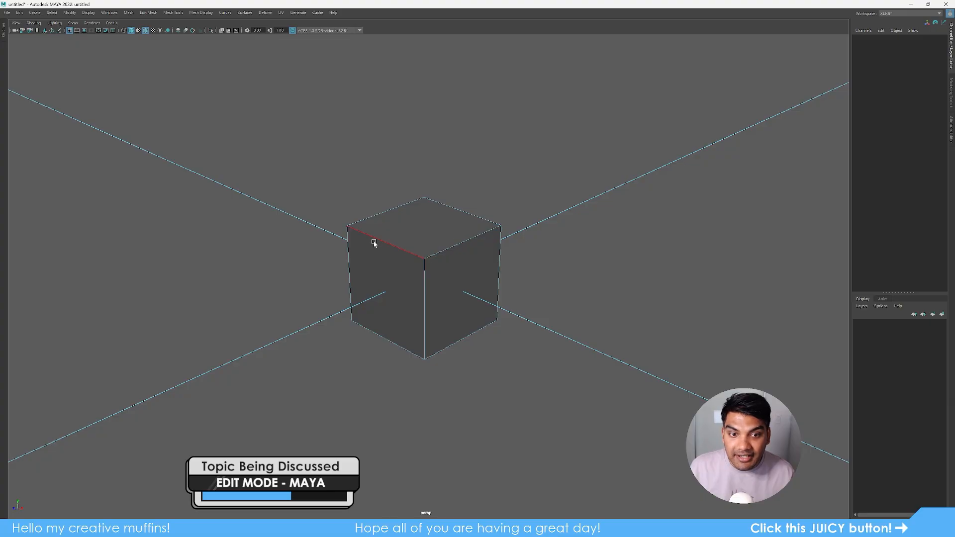
click(383, 217)
click(441, 246)
click(446, 207)
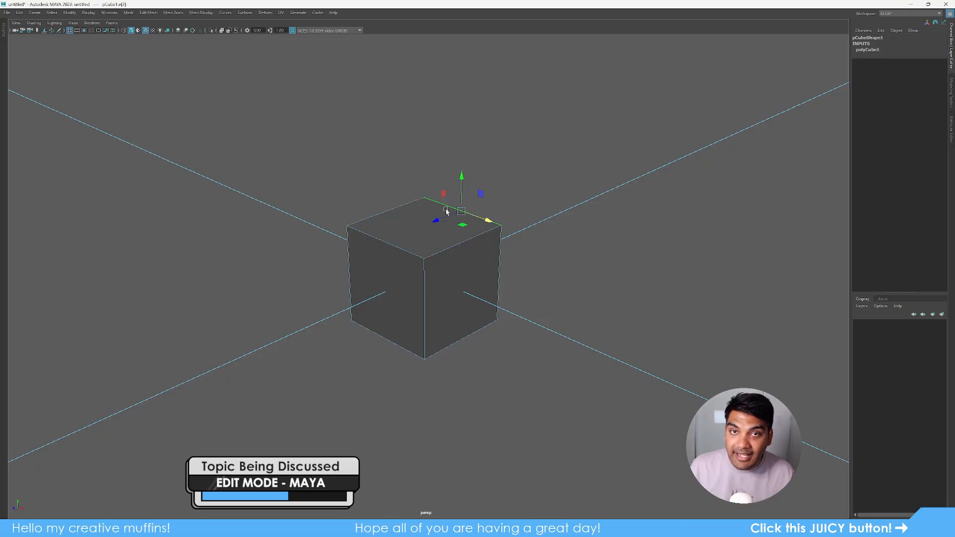
click(411, 248)
click(459, 247)
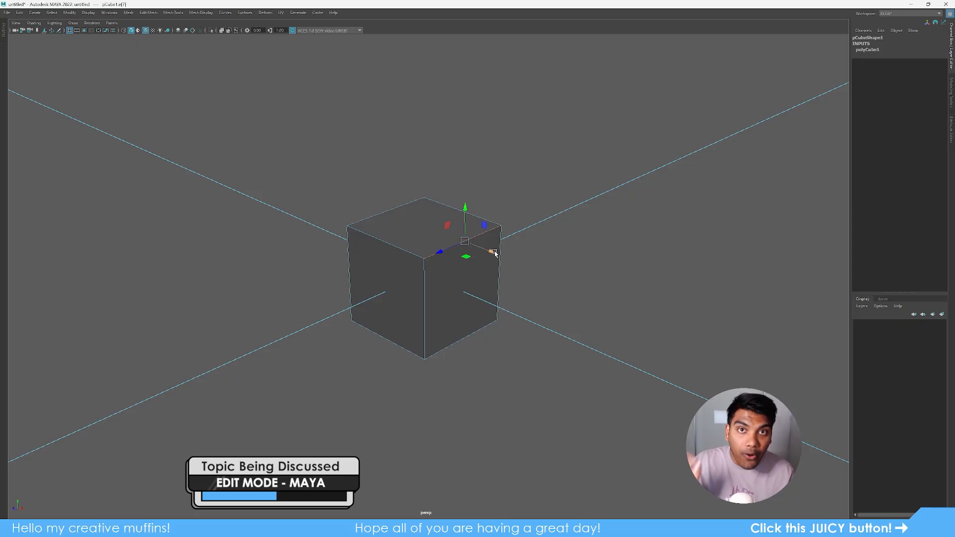
drag(494, 253, 429, 245)
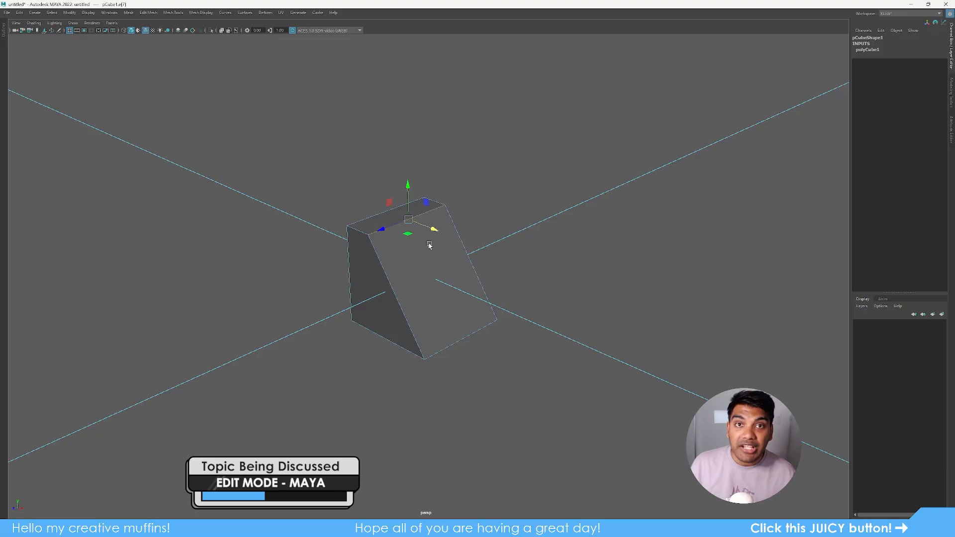
right_click(430, 246)
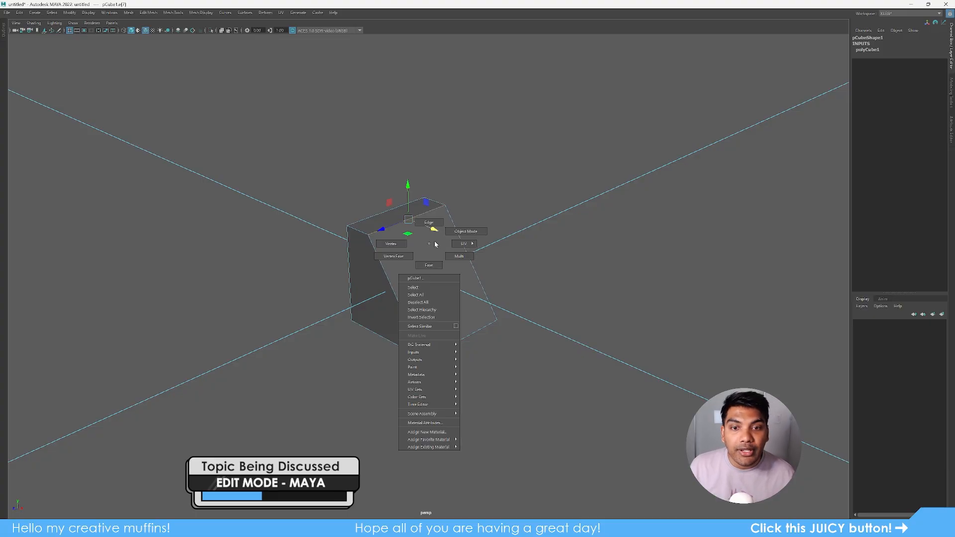
click(473, 222)
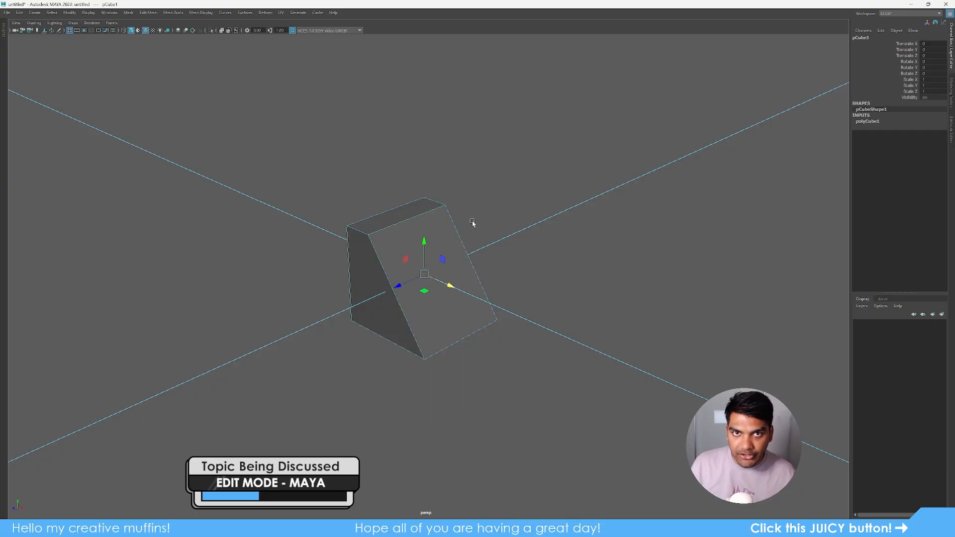
- Move the whole wedge along X in Object Mode, then undo the trial scale
right_click(449, 257)
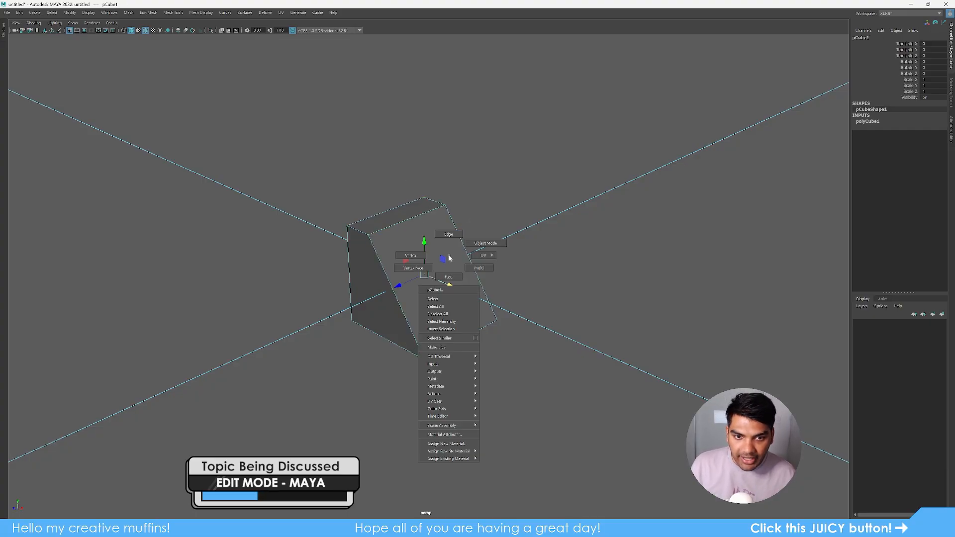
click(486, 243)
drag(448, 286, 543, 327)
key(r)
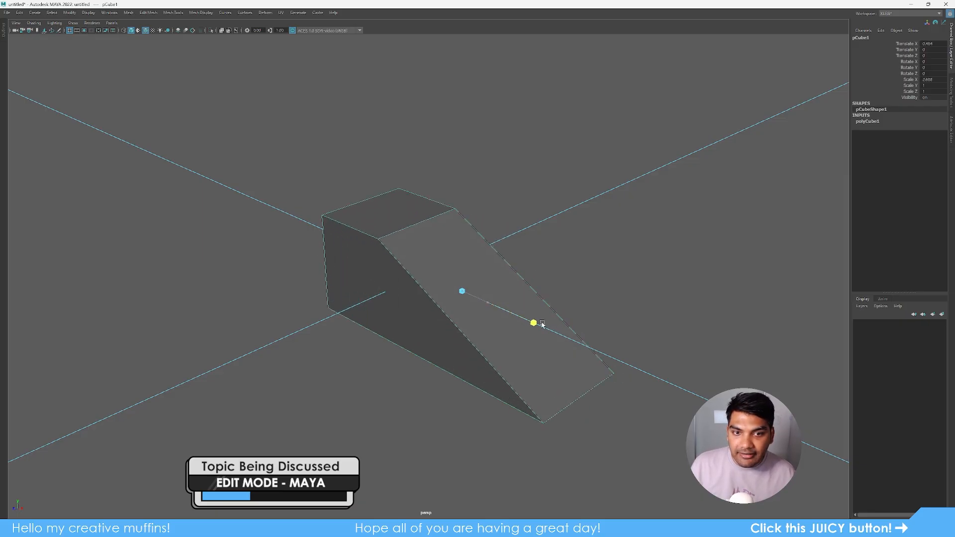
key(ctrl+z)
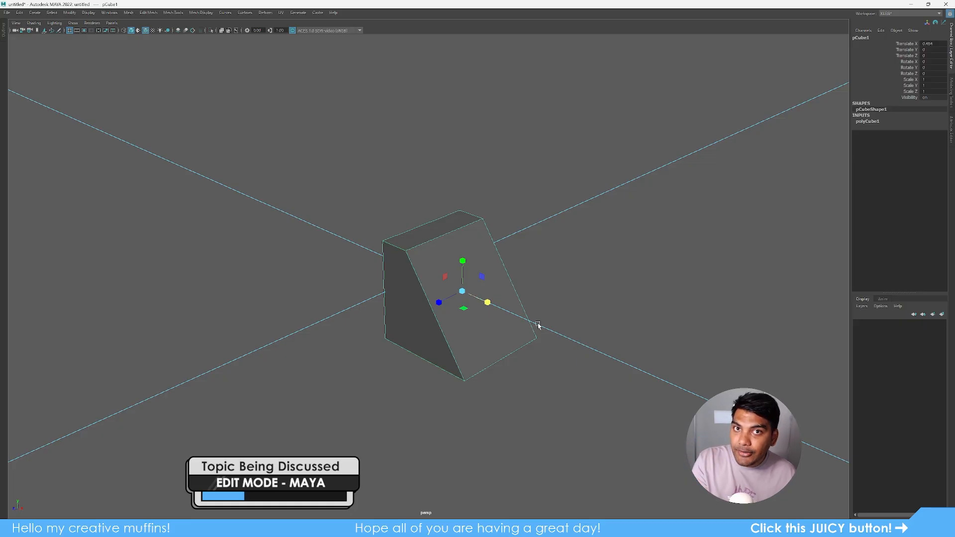
- In Vertex mode, move a top vertex along Y and a bottom vertex left along X
click(602, 301)
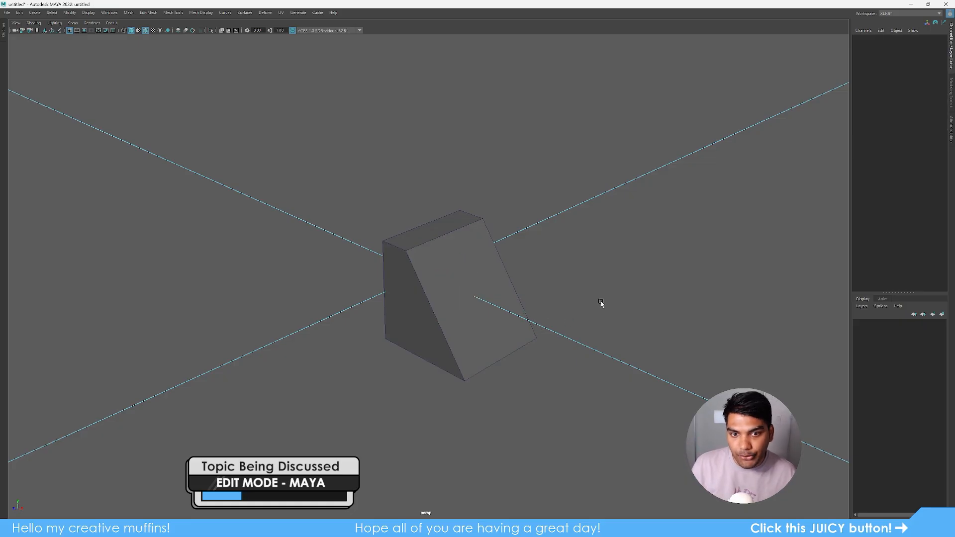
click(438, 272)
right_click(476, 279)
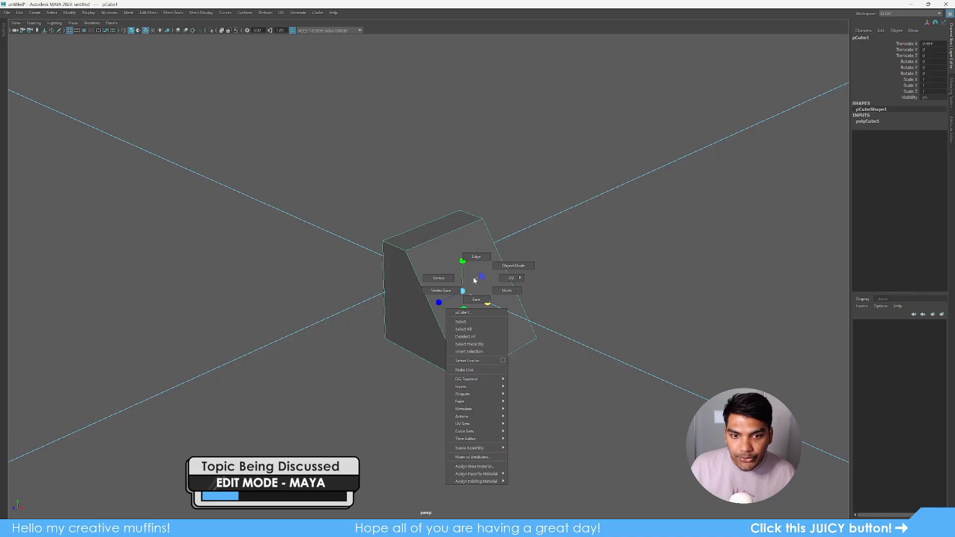
click(439, 278)
click(406, 251)
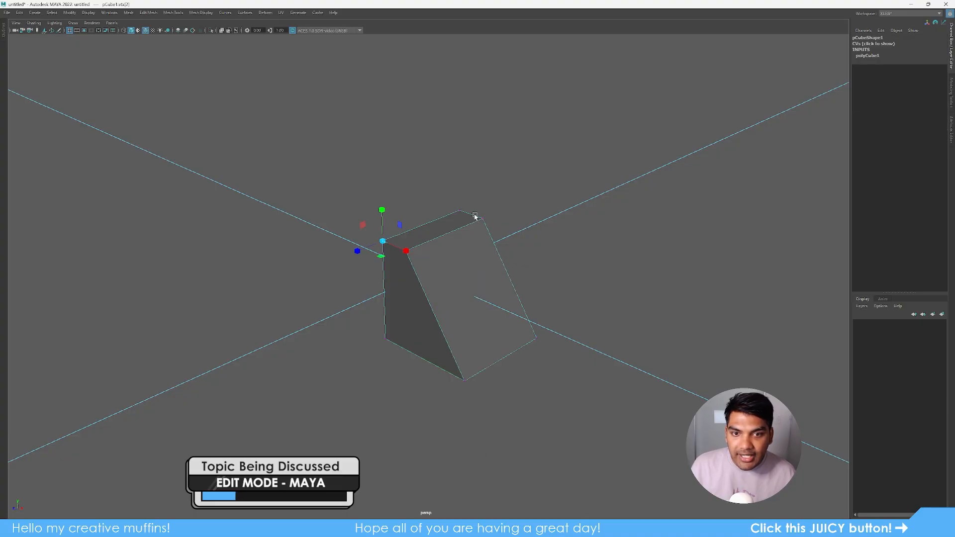
click(521, 338)
click(460, 212)
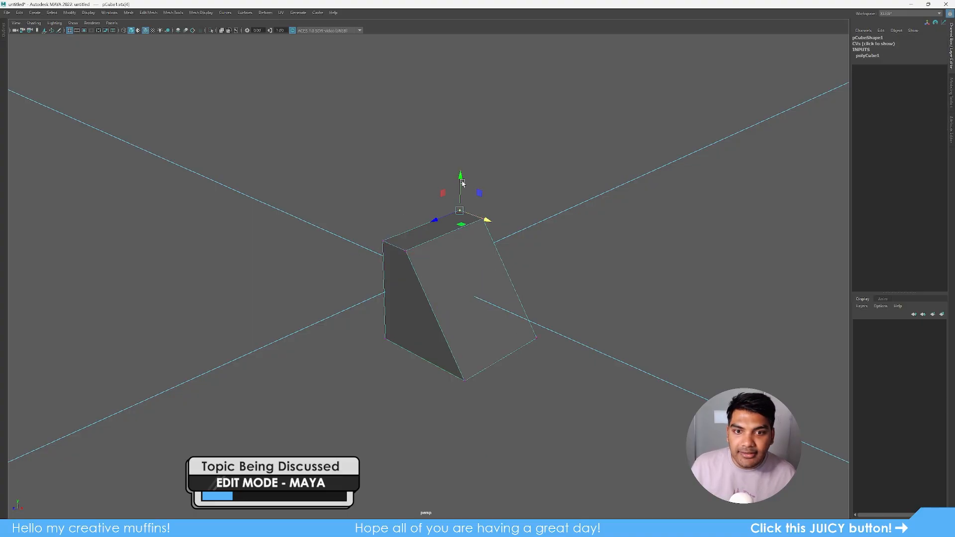
drag(461, 175, 495, 183)
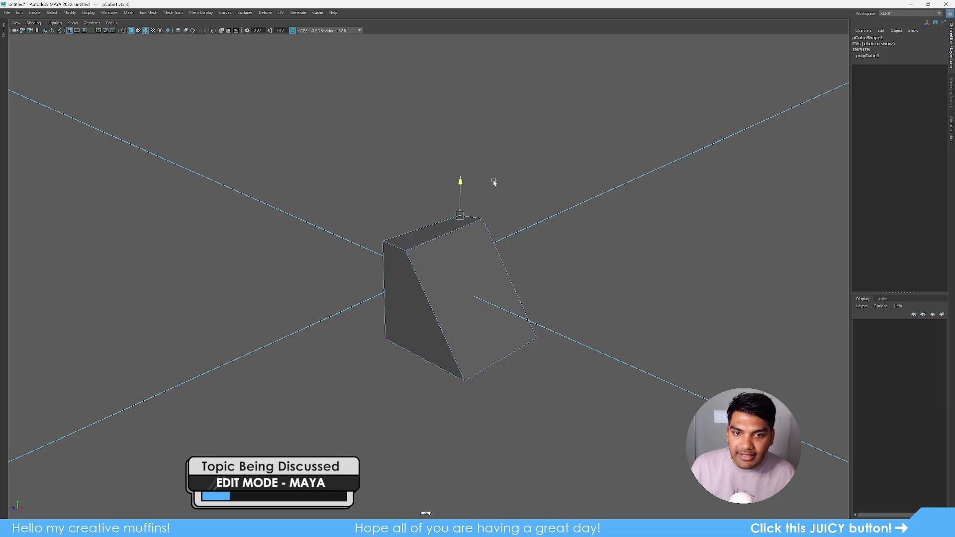
click(464, 381)
drag(492, 396, 462, 380)
- In Face mode, move the wedge's left side face along X, then return to Object Mode and reselect the cube
right_drag(464, 284, 468, 305)
click(419, 312)
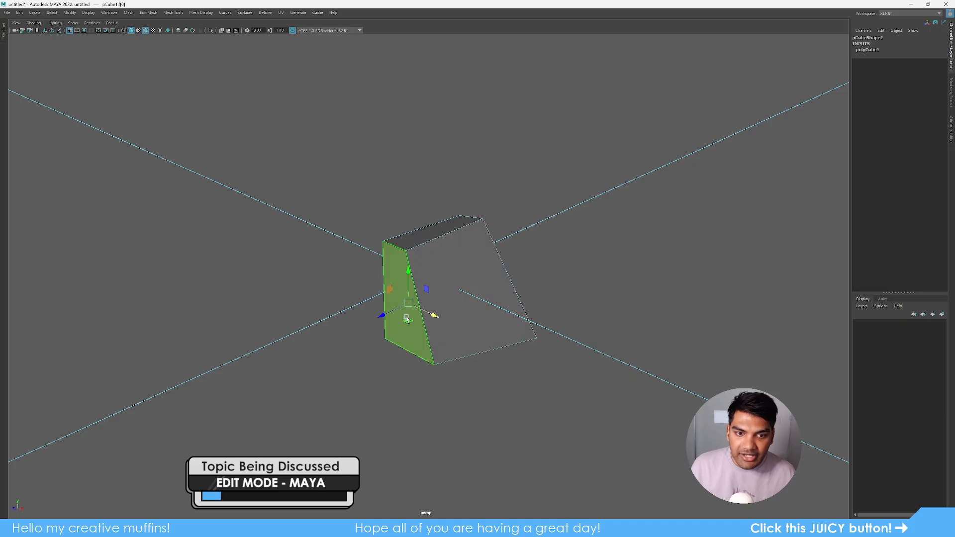
drag(432, 315, 402, 281)
right_drag(474, 282, 692, 149)
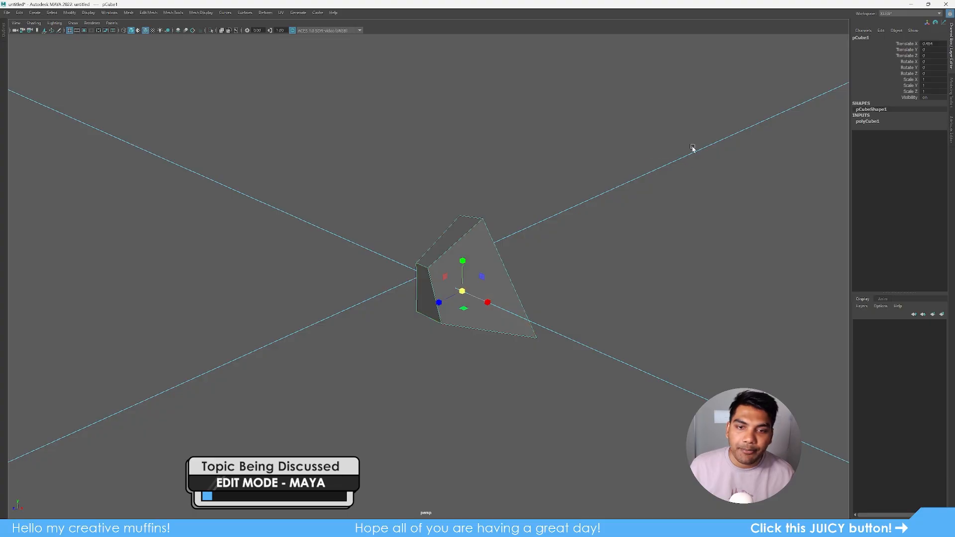
click(632, 190)
click(505, 280)
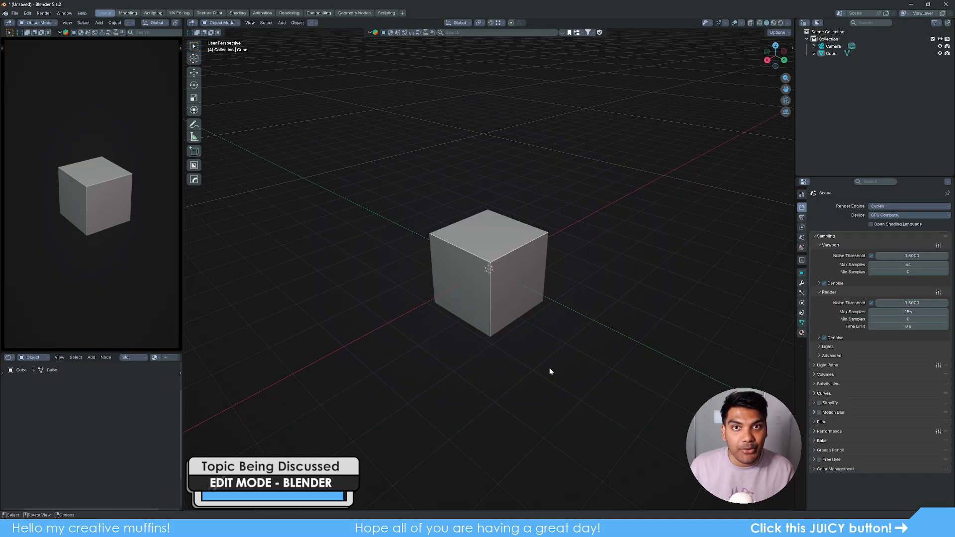
- Select Blender's default cube, cancel a trial G move, and enter Edit Mode with all geometry deselected
click(508, 249)
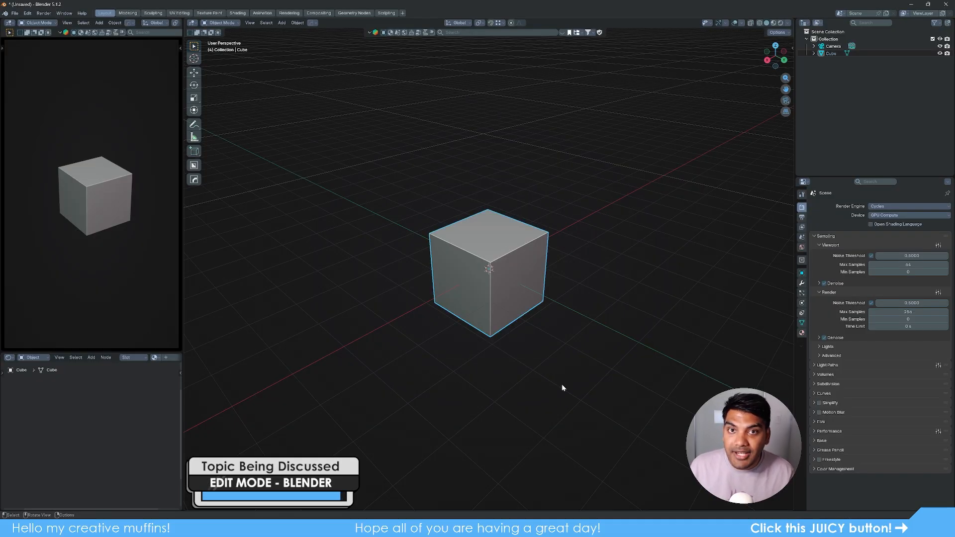
key(g)
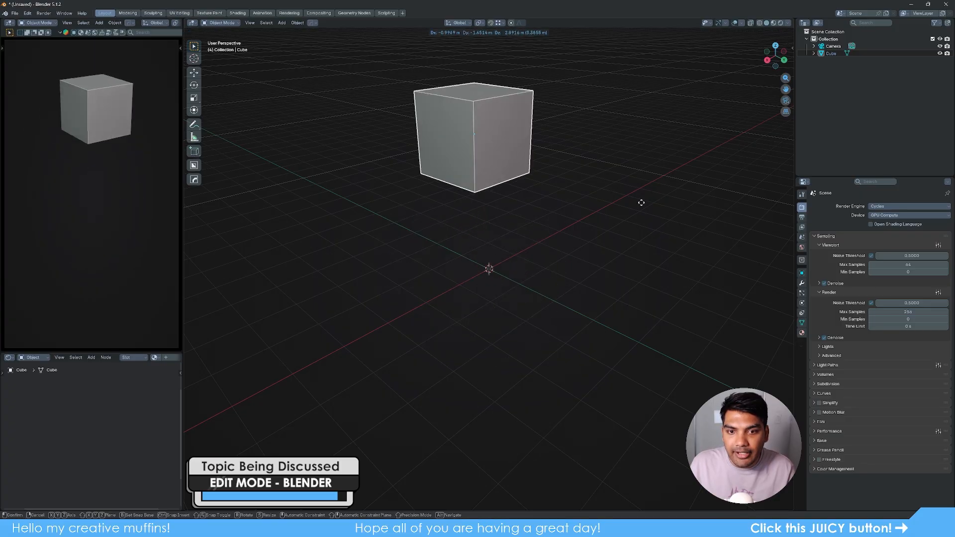
right_click(634, 306)
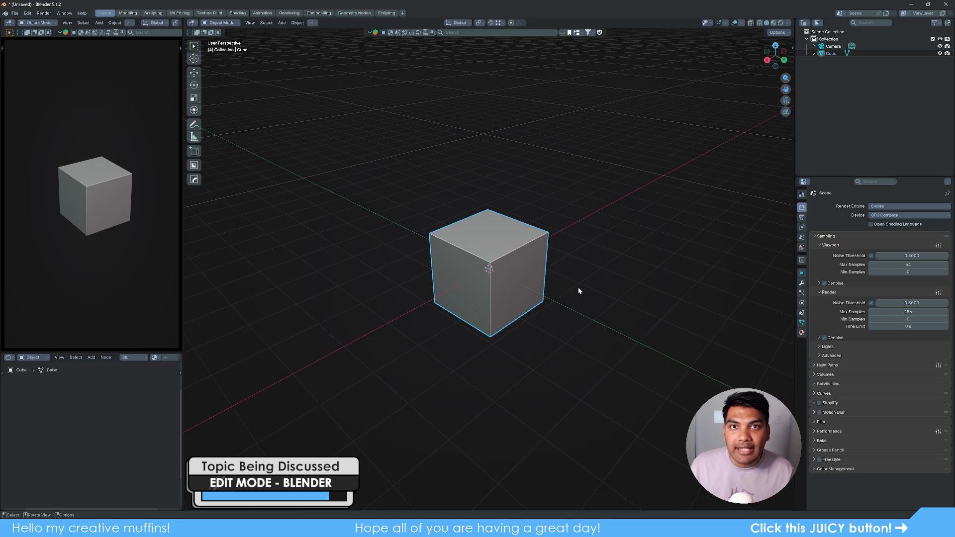
key(Tab)
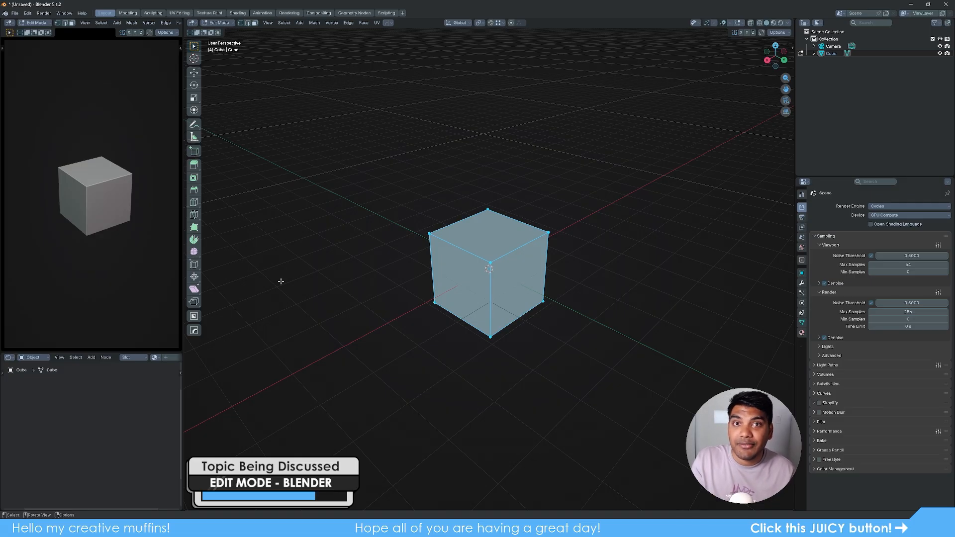
click(406, 280)
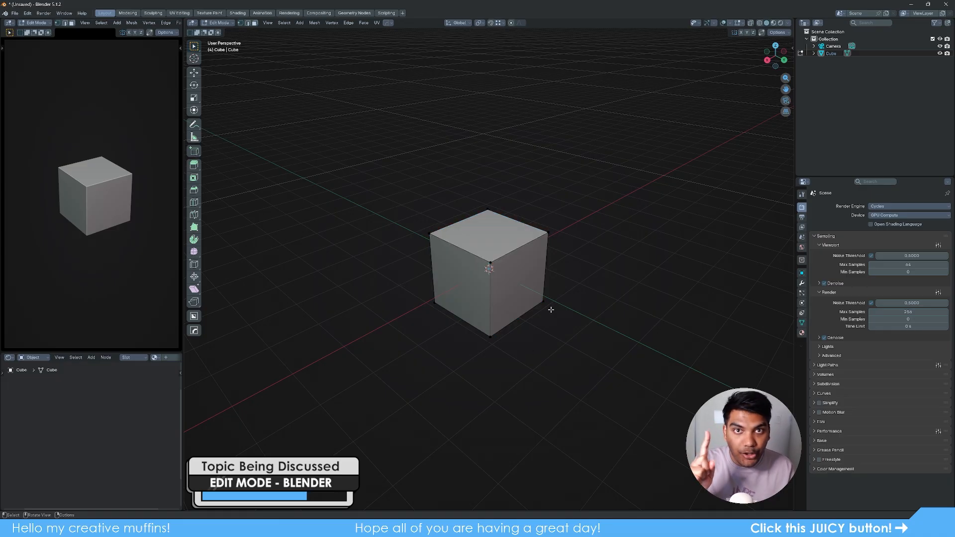
click(488, 255)
click(430, 234)
click(490, 214)
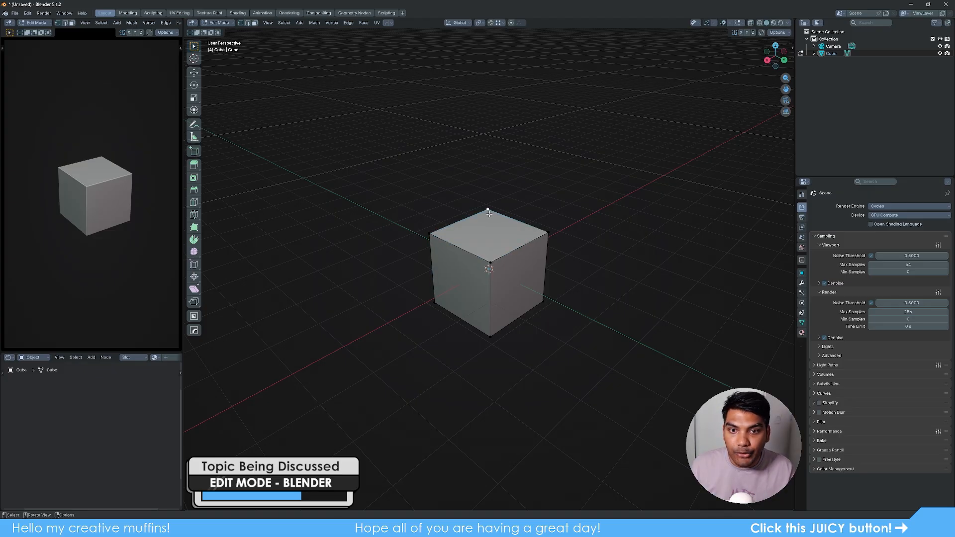
click(543, 248)
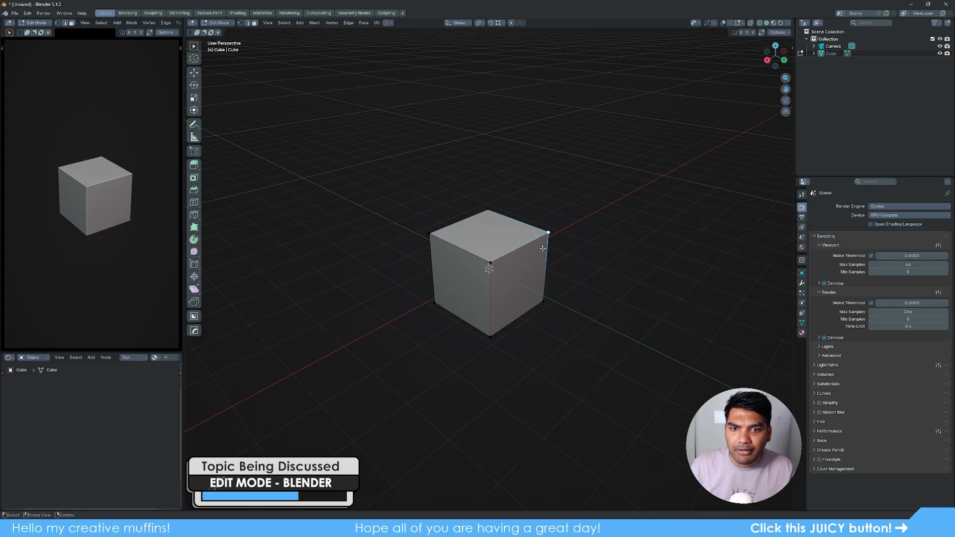
click(488, 256)
click(434, 238)
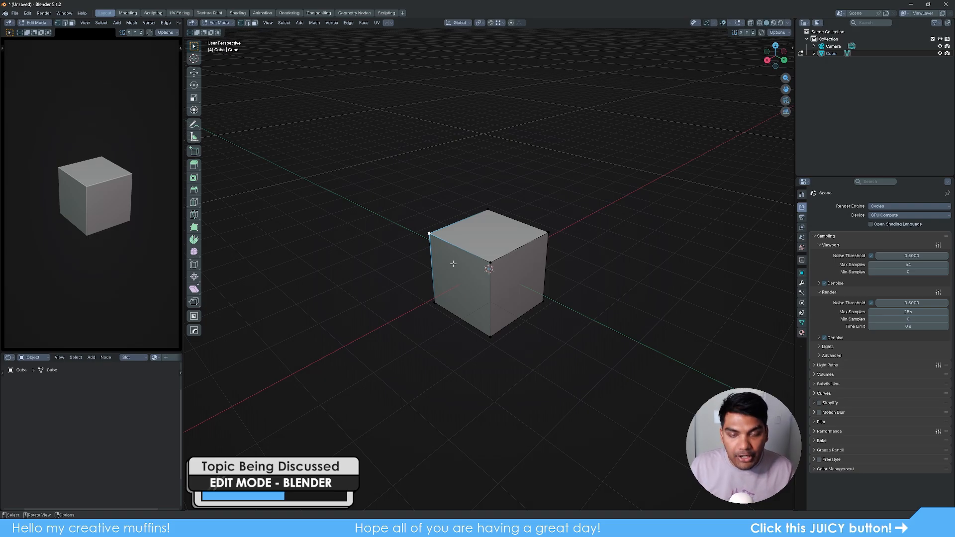
key(g)
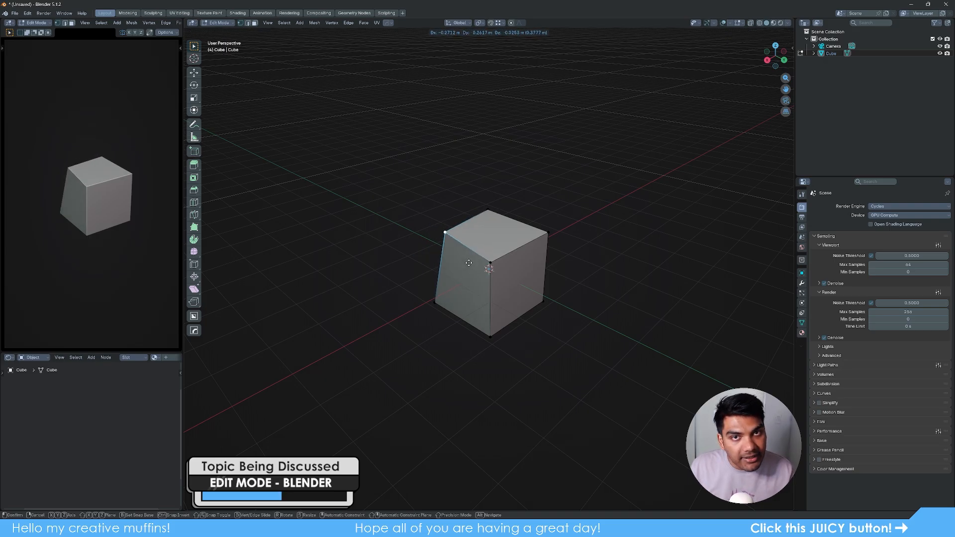
key(x)
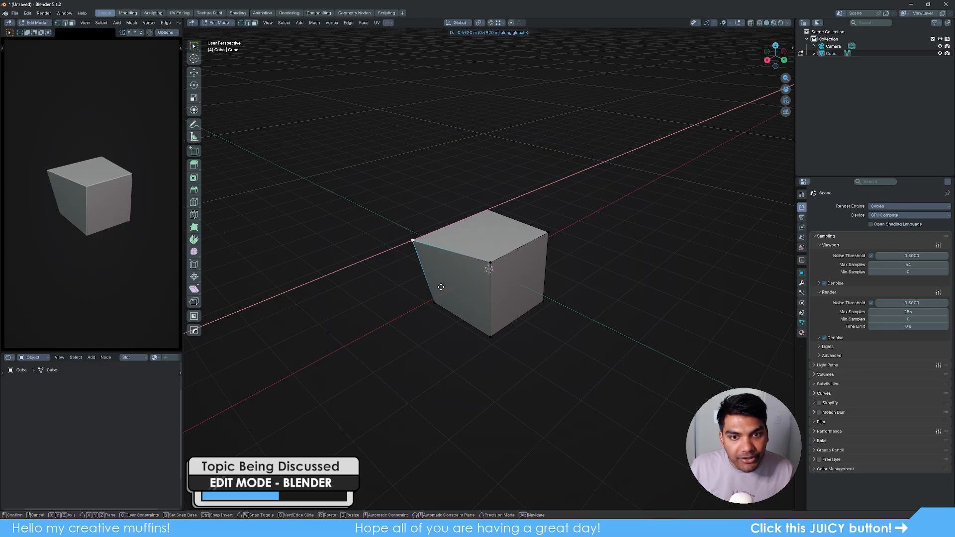
key(y)
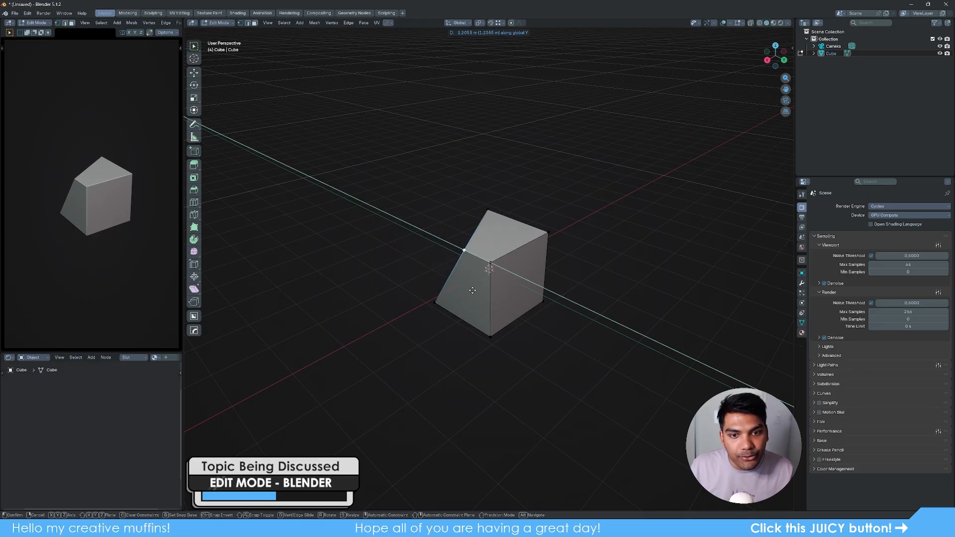
click(474, 288)
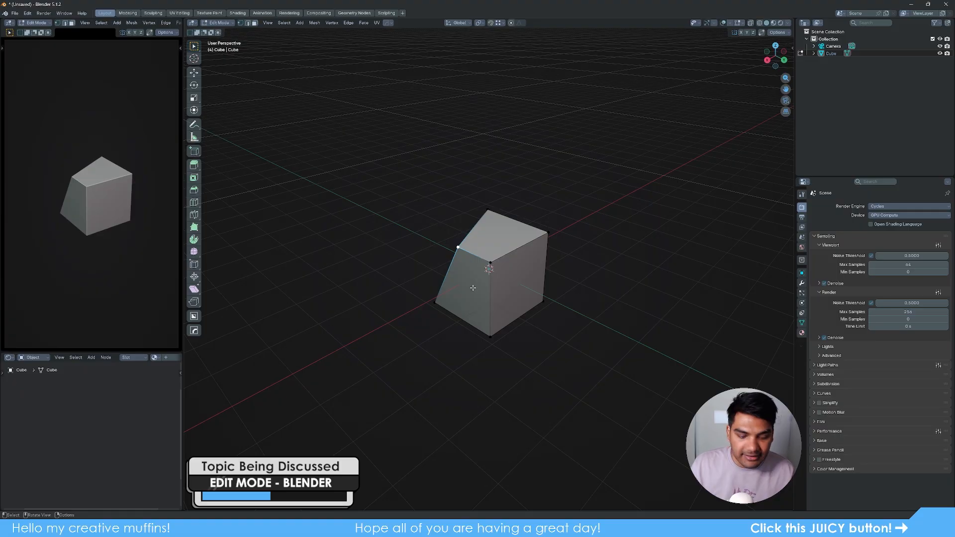
key(alt+a)
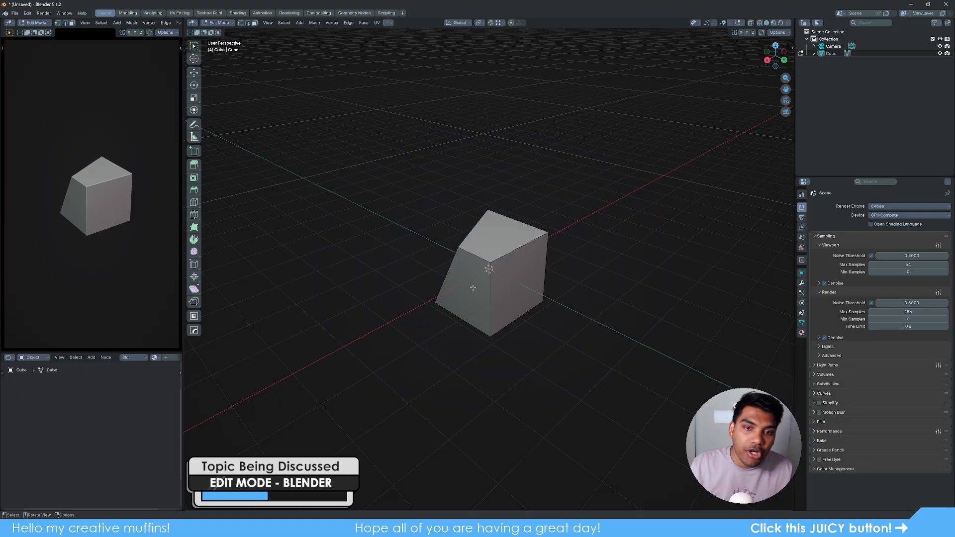
click(520, 252)
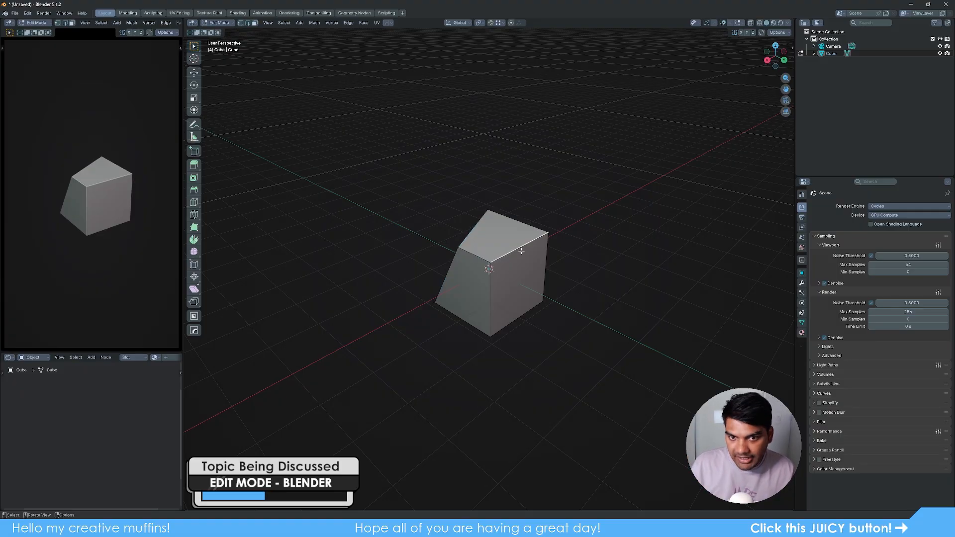
click(508, 291)
click(464, 252)
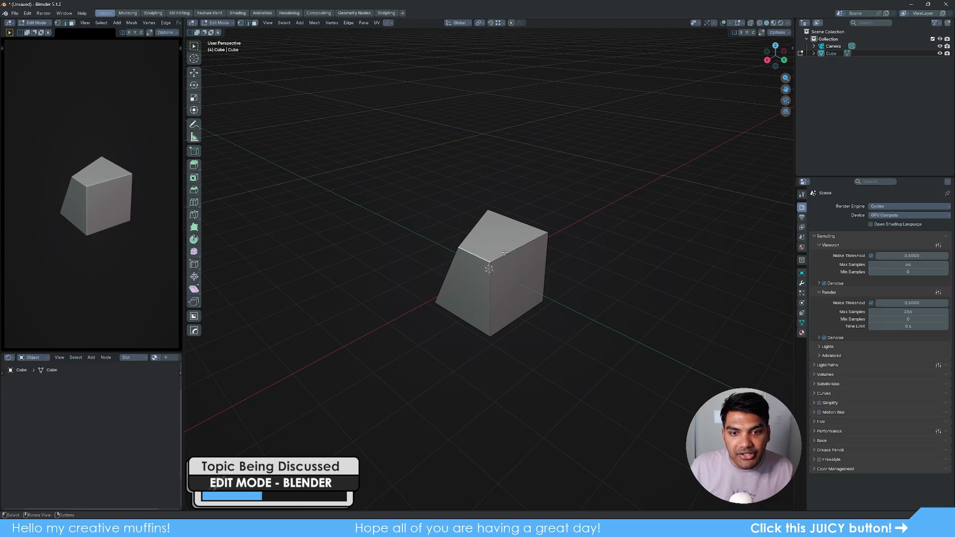
click(518, 254)
click(518, 315)
click(536, 279)
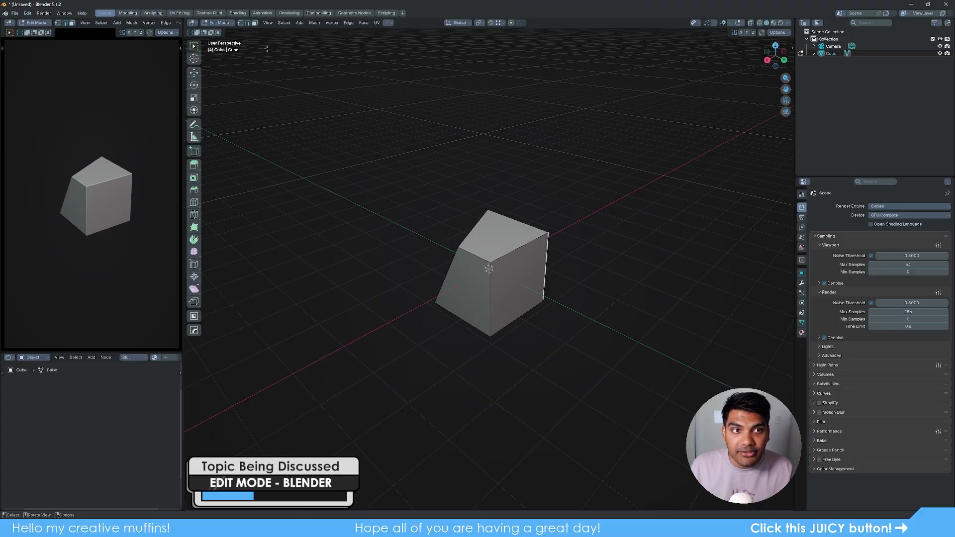
click(241, 23)
click(249, 23)
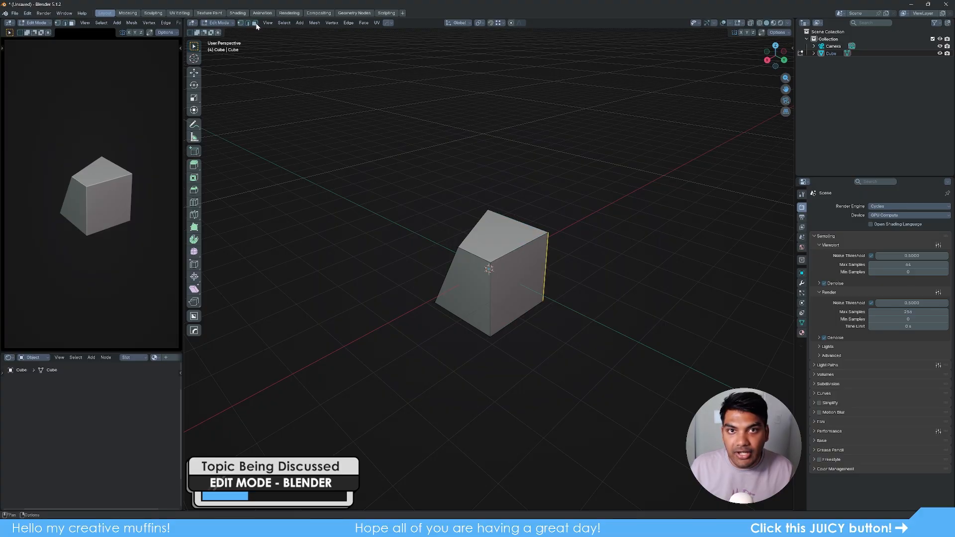
click(255, 23)
click(248, 24)
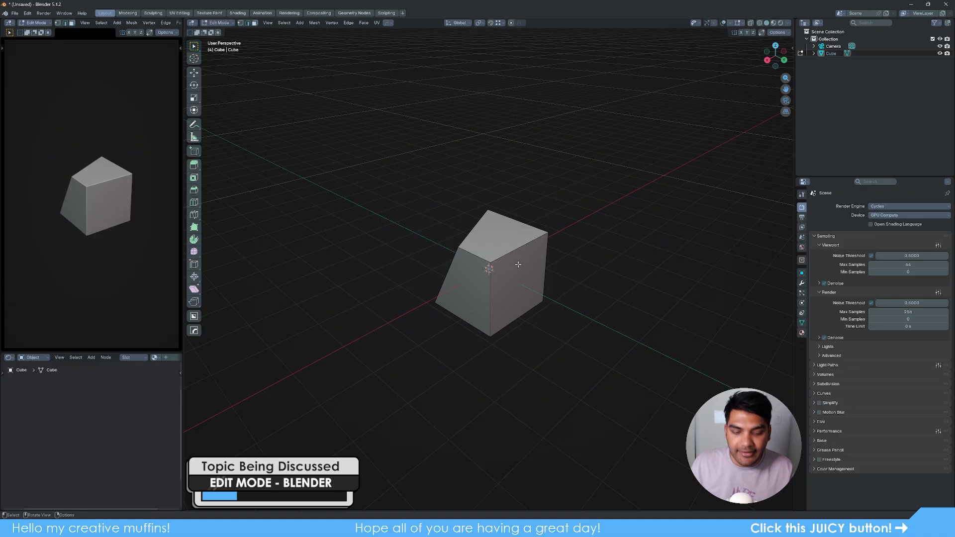
- Rotate and shorten the cube's front vertical edge into a diagonal
key(1)
click(492, 265)
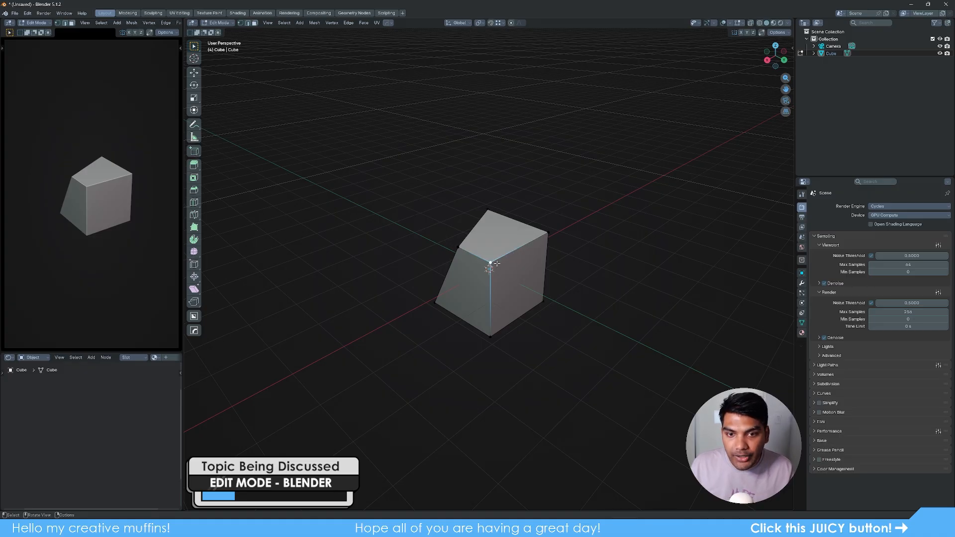
click(544, 239)
scroll(514, 281, up, 5)
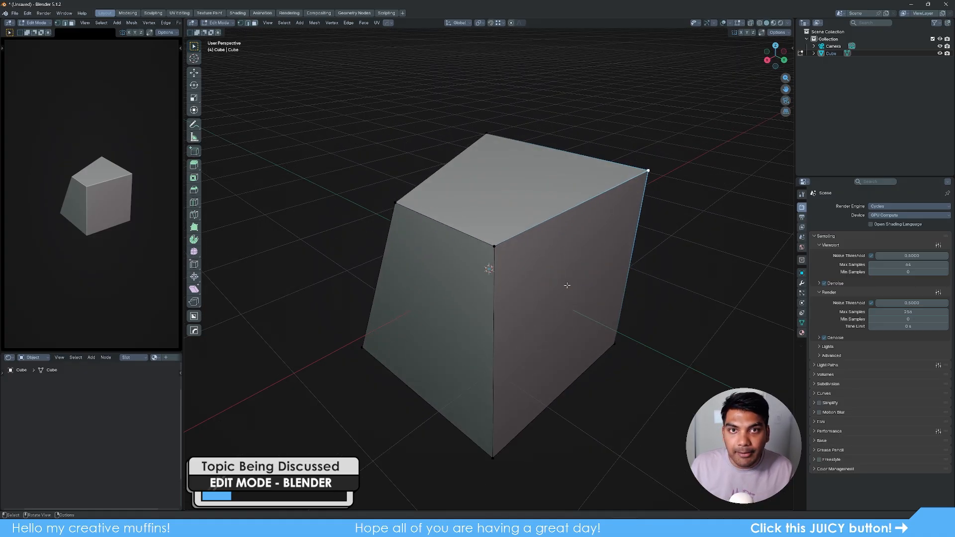
key(2)
click(534, 226)
click(442, 225)
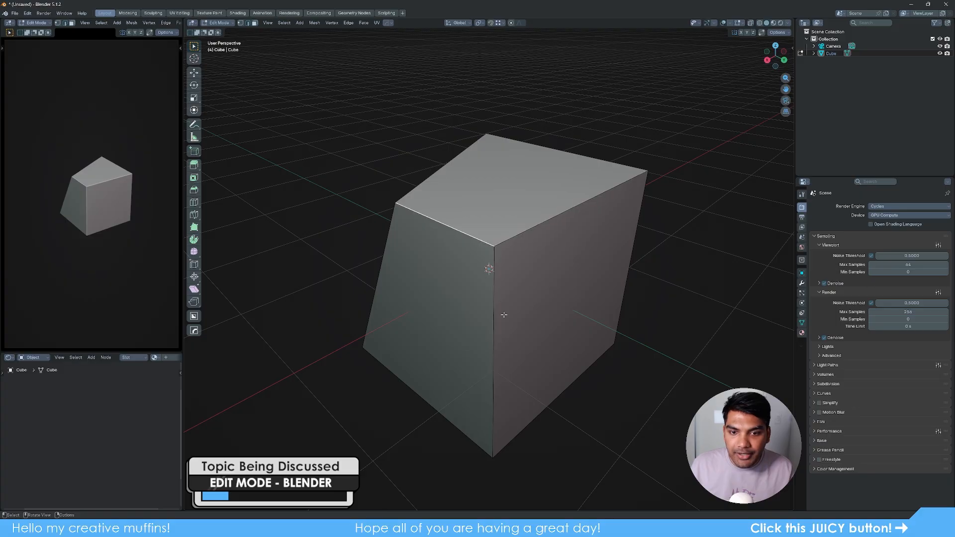
click(503, 315)
key(r)
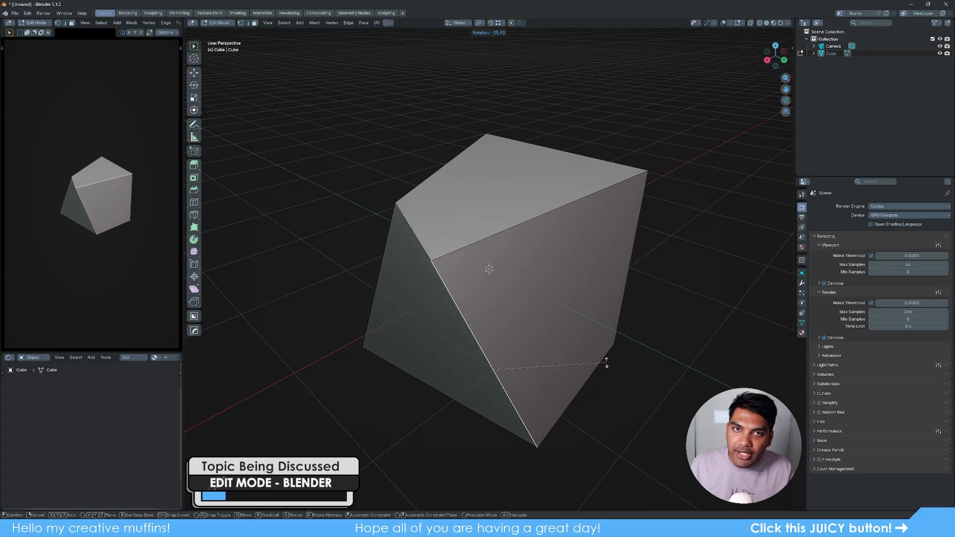
click(606, 363)
key(s)
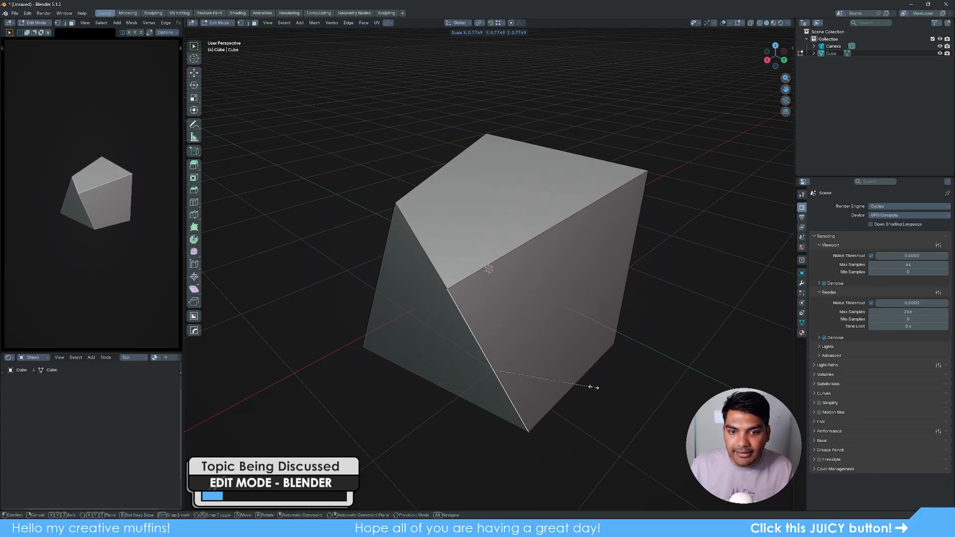
click(583, 383)
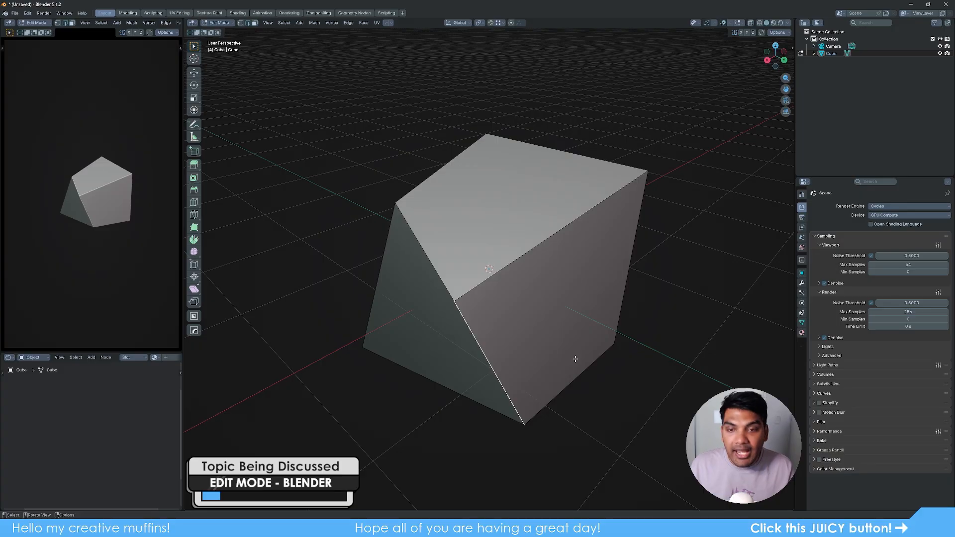
- Scale the top face smaller and rotate it slightly
key(3)
click(561, 202)
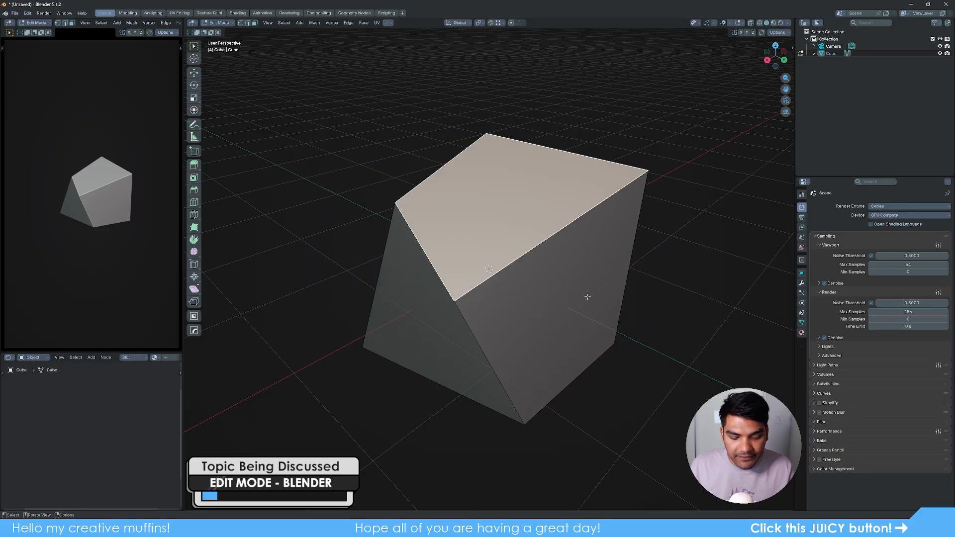
key(s)
click(547, 256)
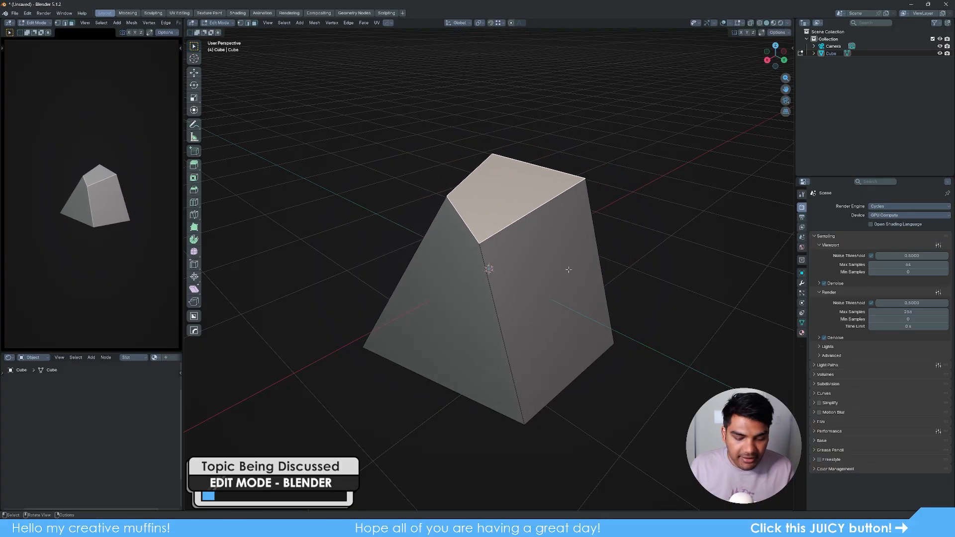
key(r)
click(558, 264)
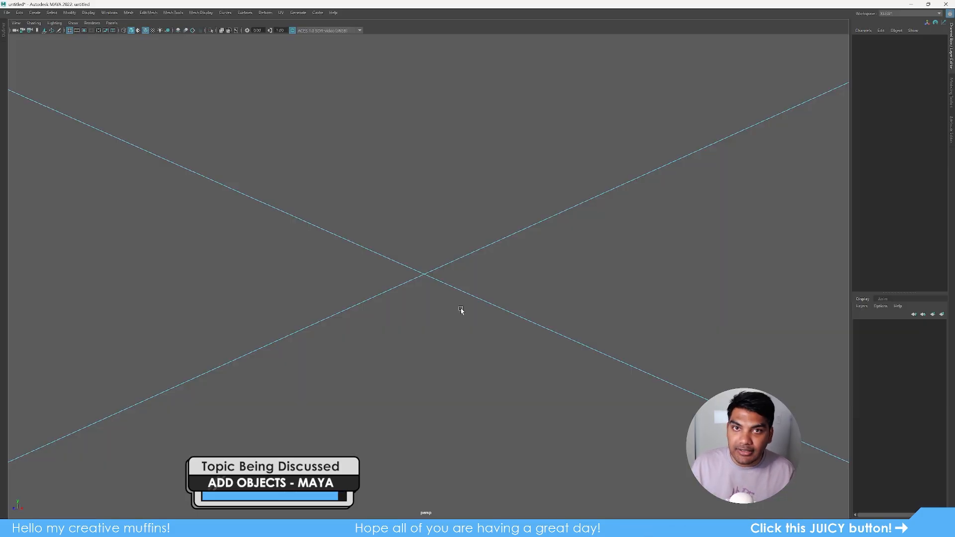
- Create a polygon cube and a polygon sphere, then delete the sphere
shift+right_click(459, 276)
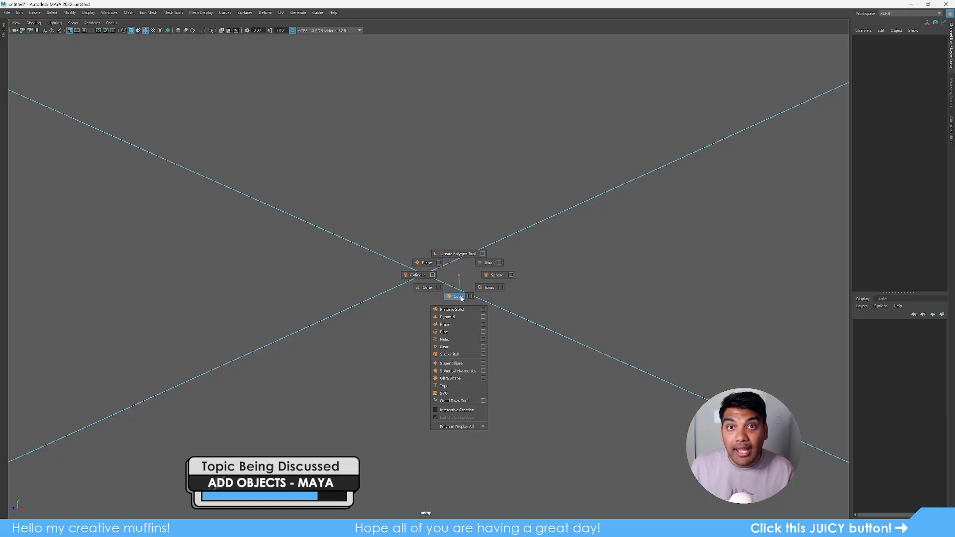
shift+right_drag(458, 275, 460, 297)
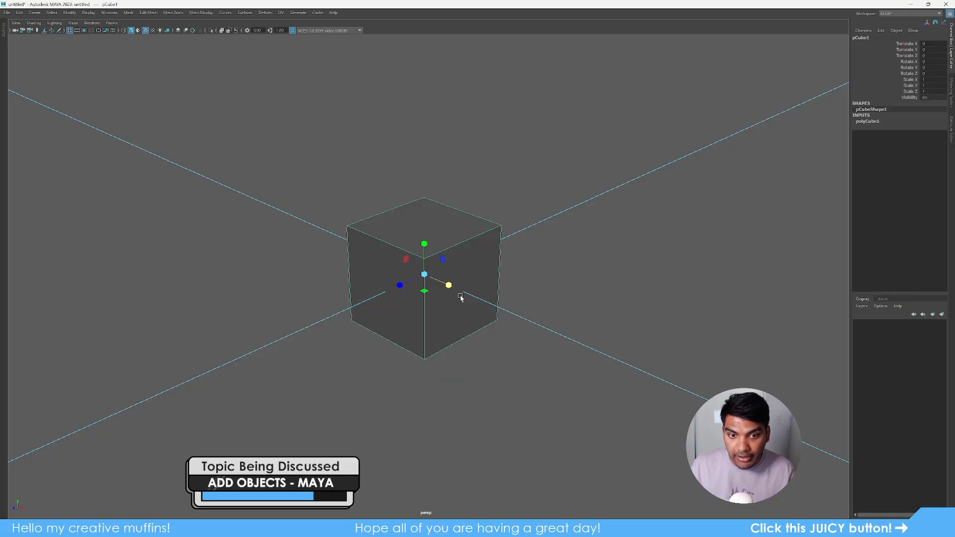
click(535, 294)
click(438, 291)
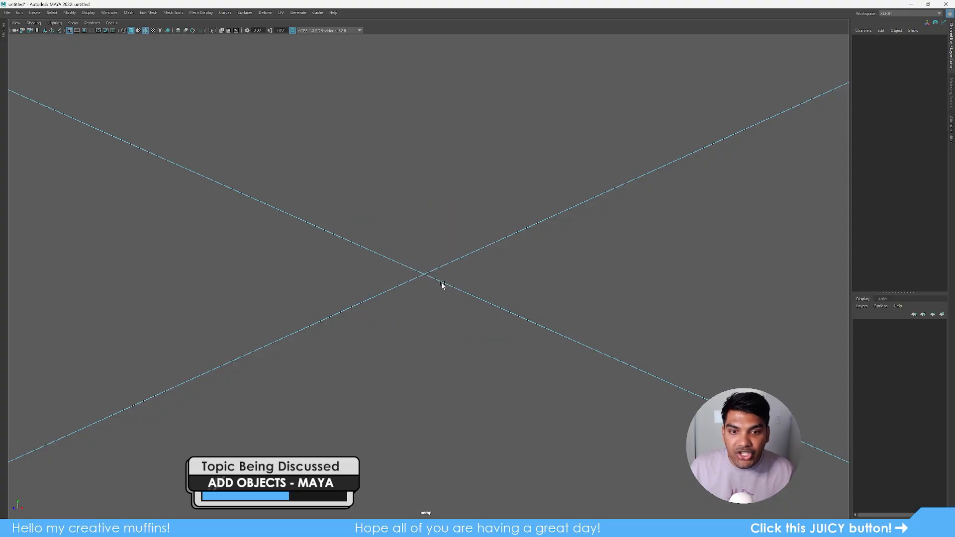
shift+right_drag(442, 284, 495, 290)
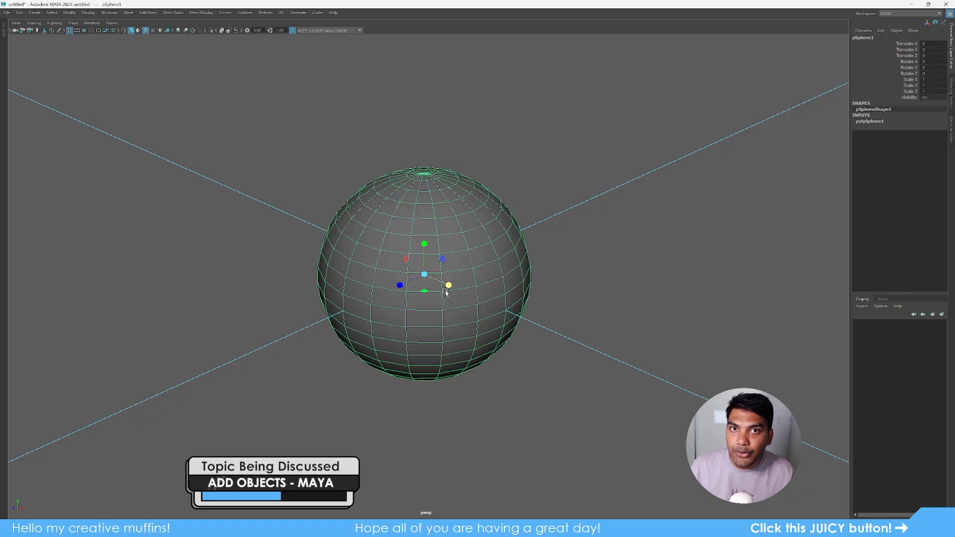
key(Delete)
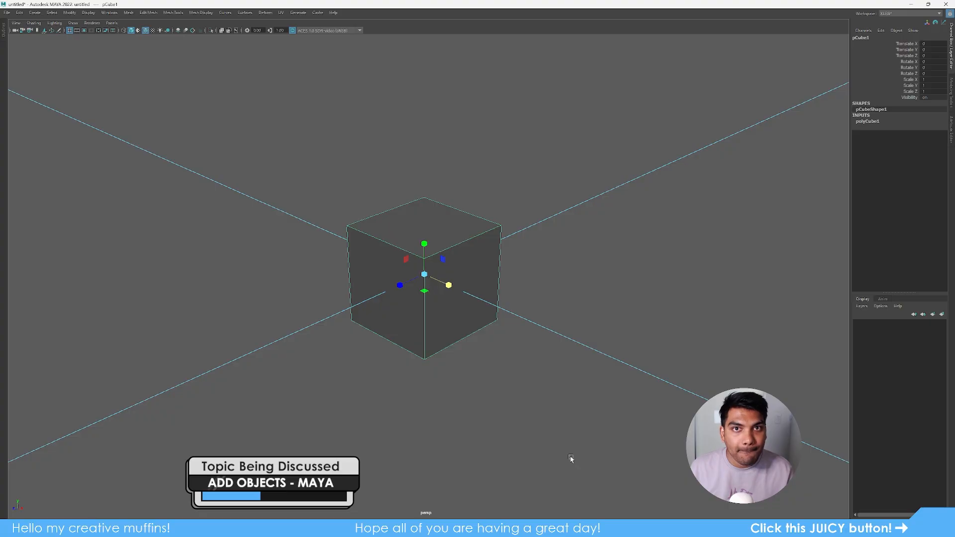
- Move the cube left along X and create a polygon sphere at the grid centre
key(w)
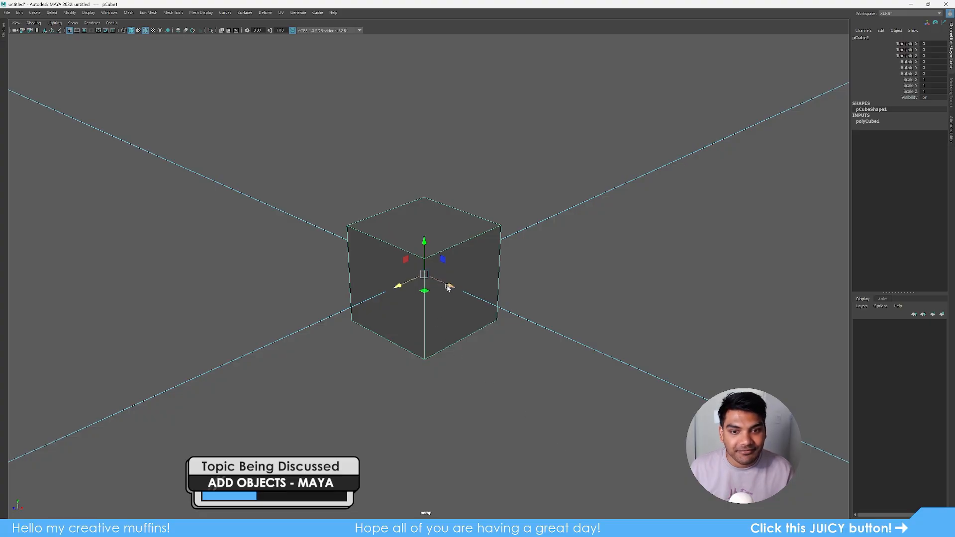
drag(448, 285, 292, 216)
shift+right_drag(249, 307, 687, 364)
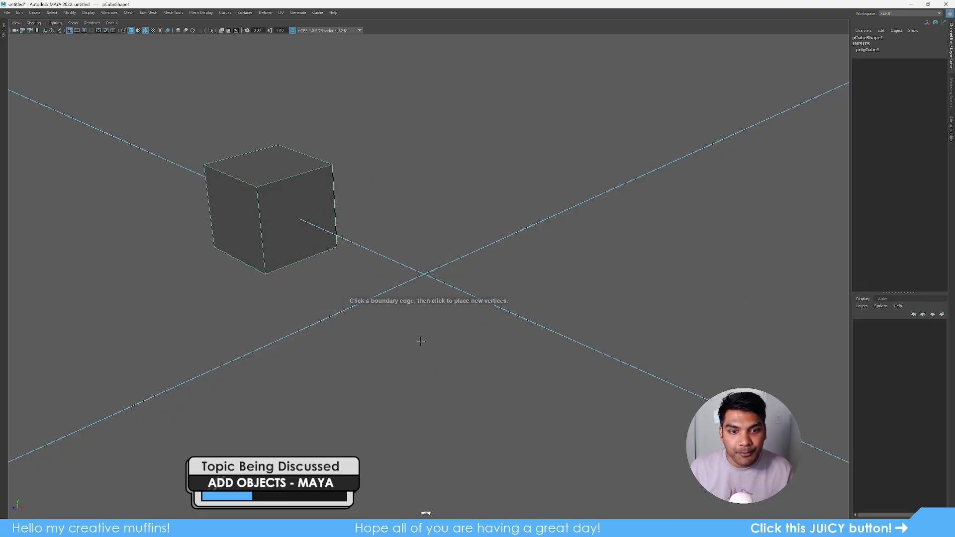
key(w)
click(509, 207)
shift+right_drag(228, 330, 872, 348)
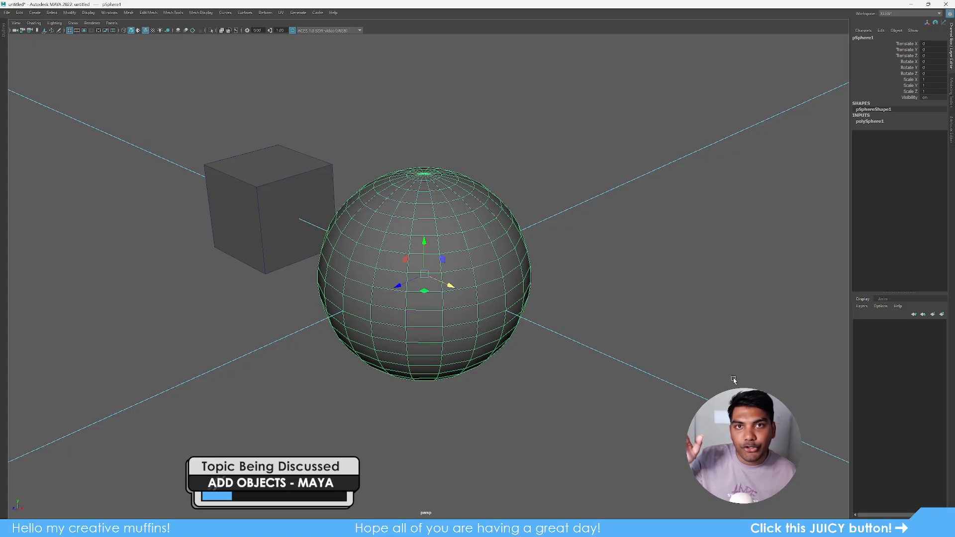
- Delete the cube and sphere, then add a cylinder moved upper-left and a new cube at the centre
click(666, 326)
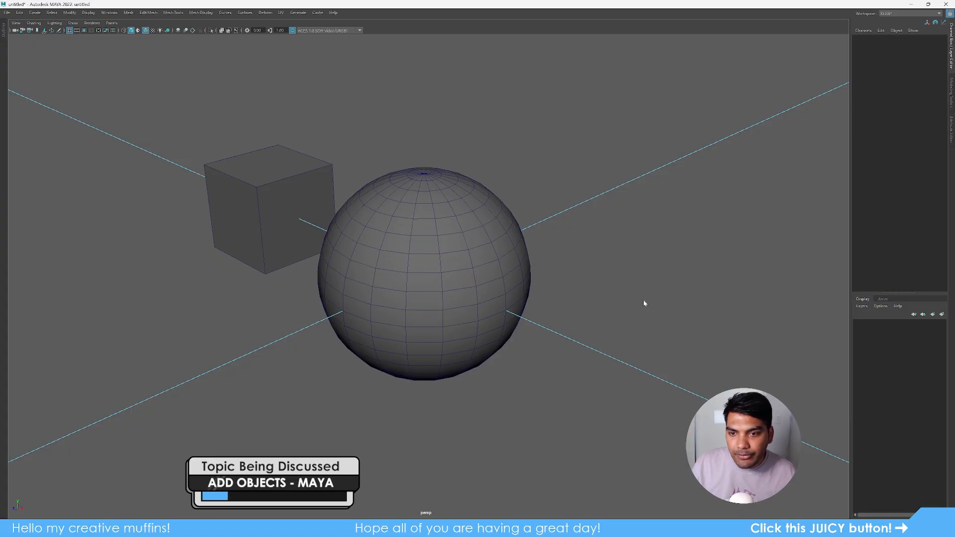
mouse_move(644, 301)
shift+right_down()
mouse_move(654, 314)
mouse_move(643, 291)
mouse_move(642, 300)
shift+right_up()
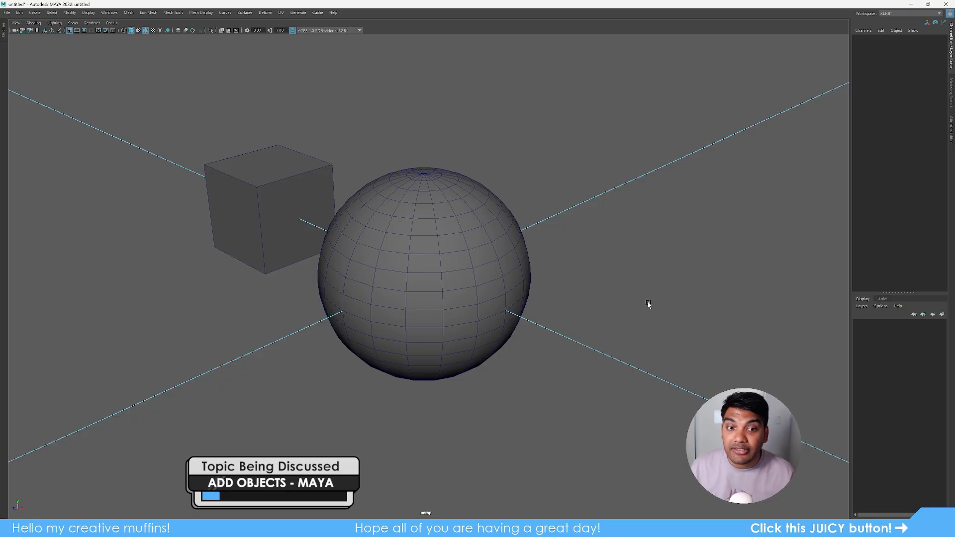
drag(463, 322, 183, 155)
key(Delete)
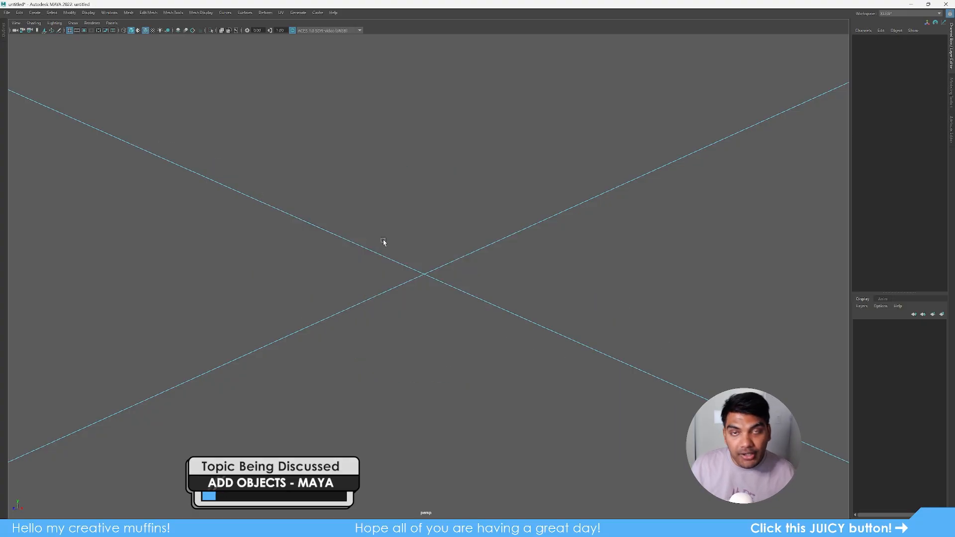
shift+right_drag(549, 284, 409, 351)
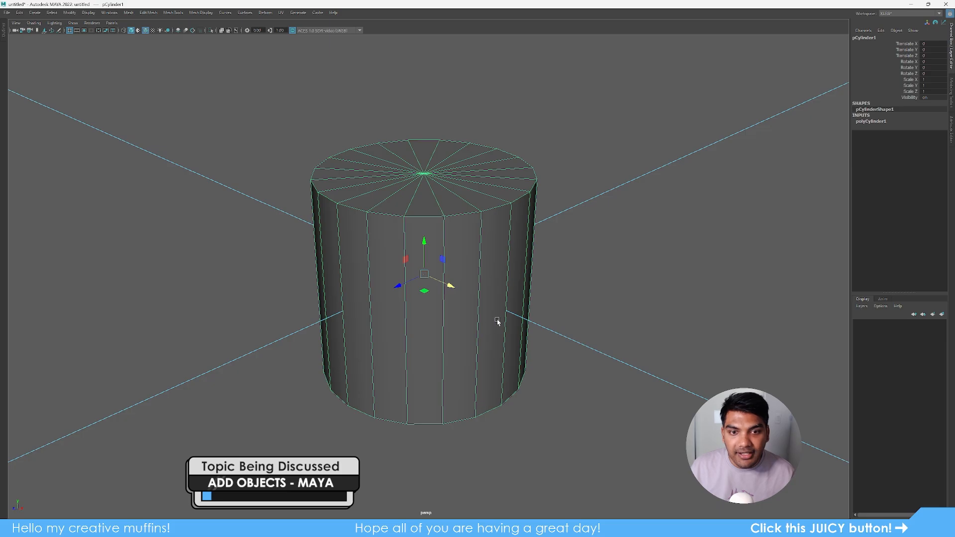
drag(457, 290, 292, 241)
click(473, 270)
shift+right_drag(473, 271, 390, 324)
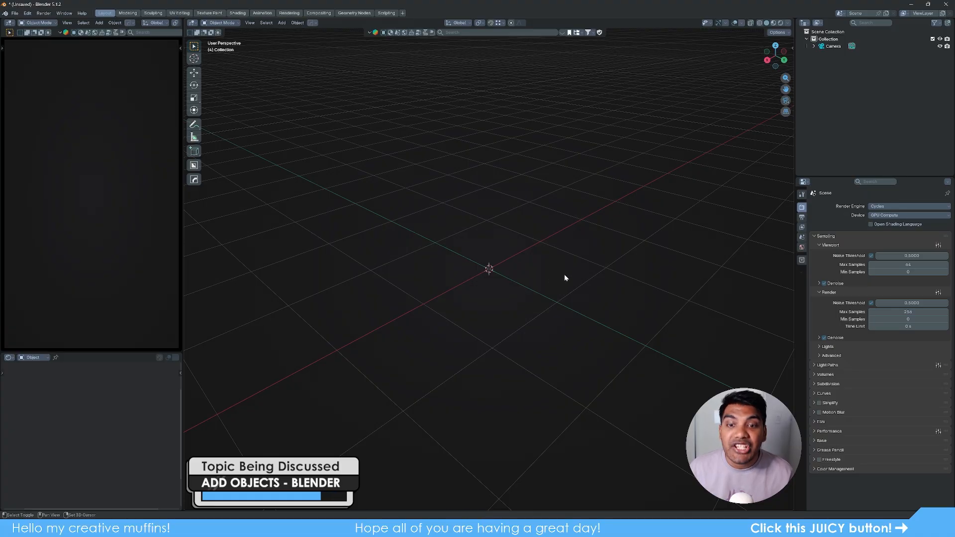
- Add a Mesh > Cube at the 3D cursor through the Shift+A menu
key(shift+a)
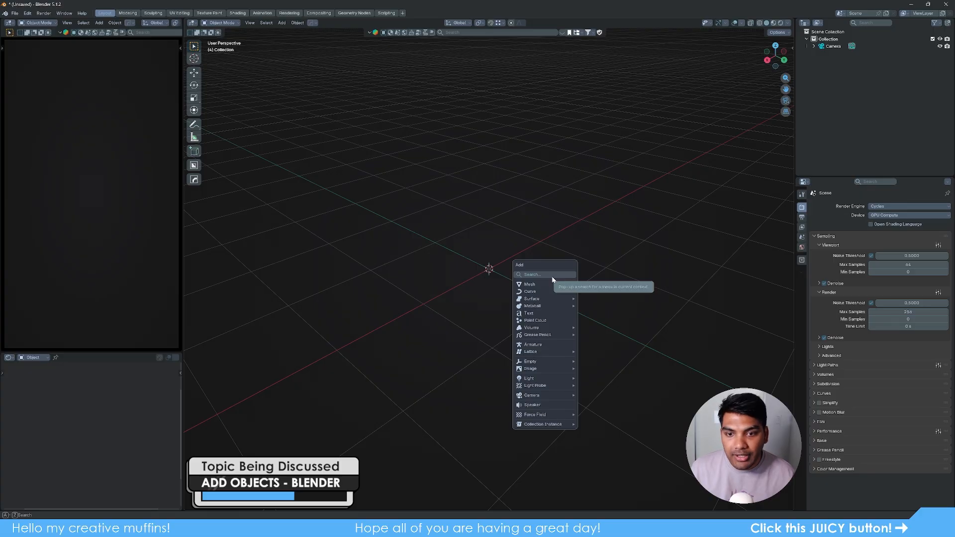
mouse_move(536, 283)
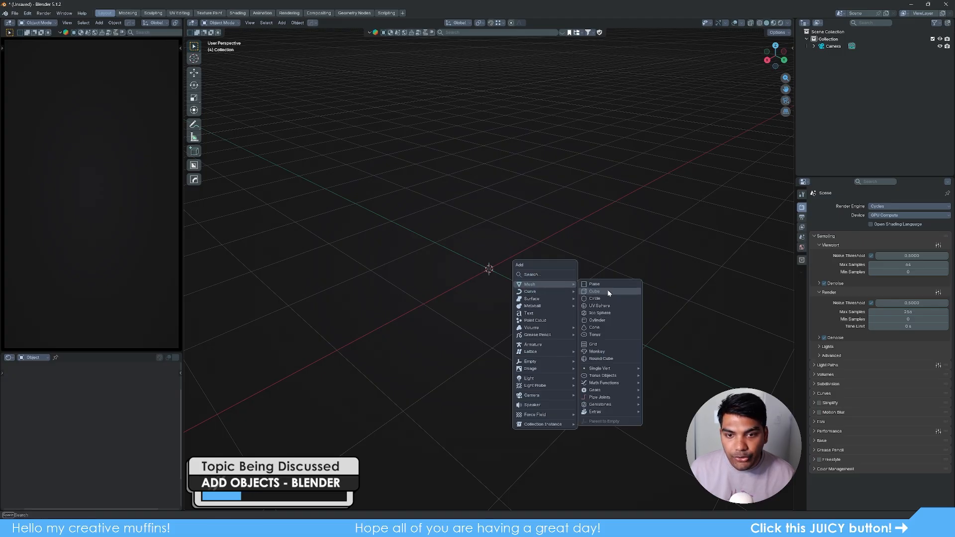
click(607, 291)
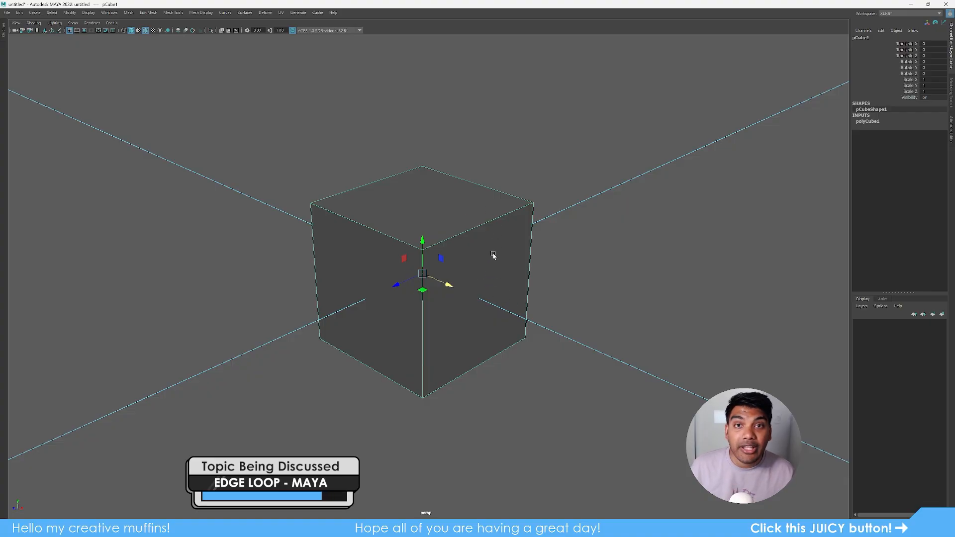
- With Insert Edge Loop Tool, add loops near the top, front top edge, bottom, and right side
shift+right_drag(493, 255, 451, 272)
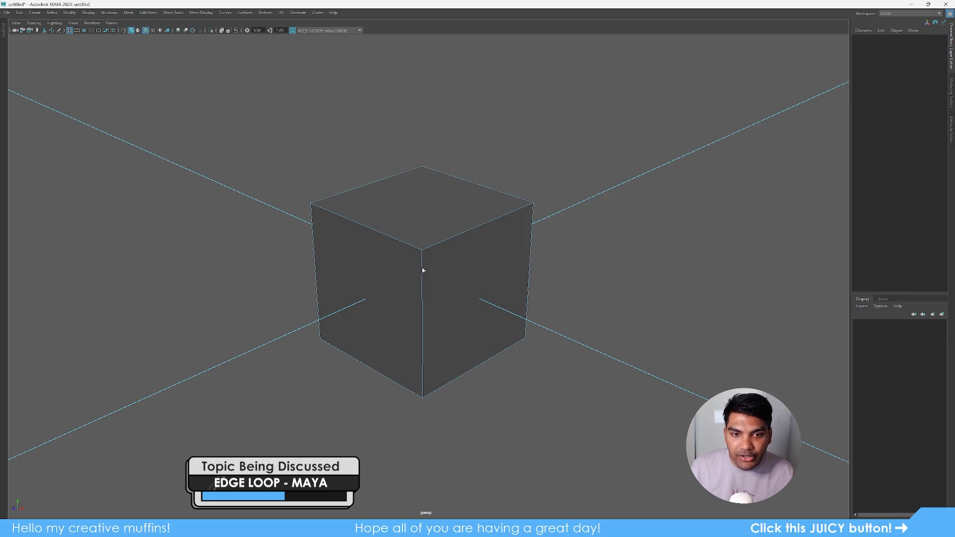
drag(422, 269, 429, 329)
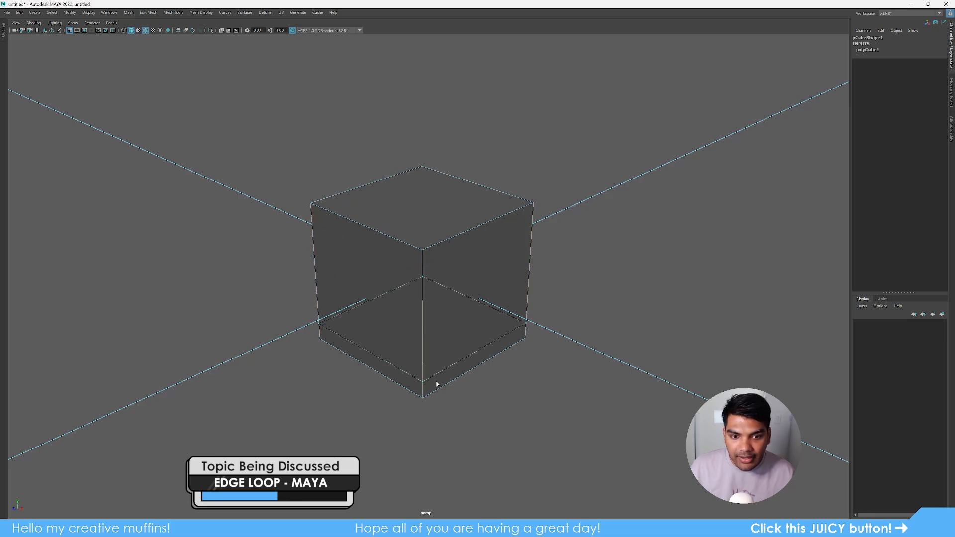
drag(436, 384, 444, 326)
drag(447, 269, 455, 294)
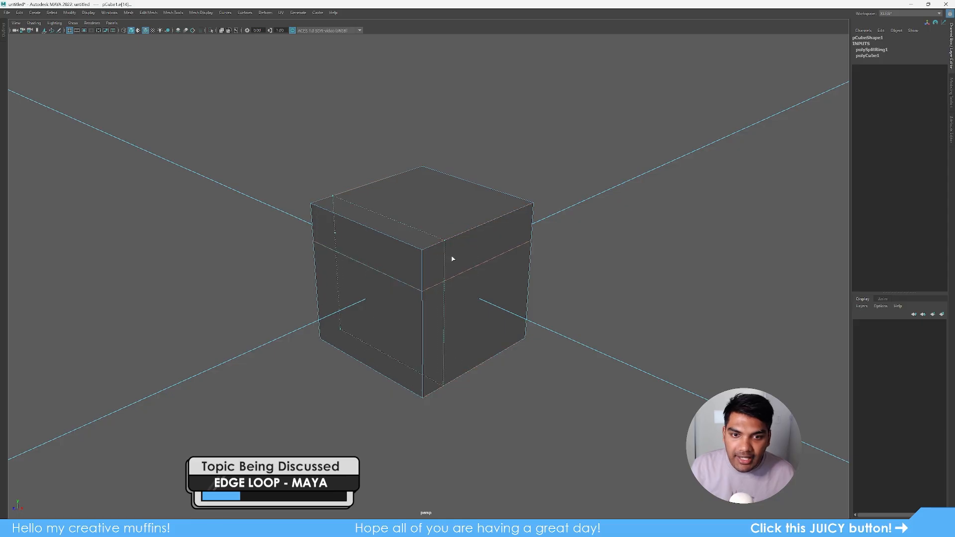
click(443, 266)
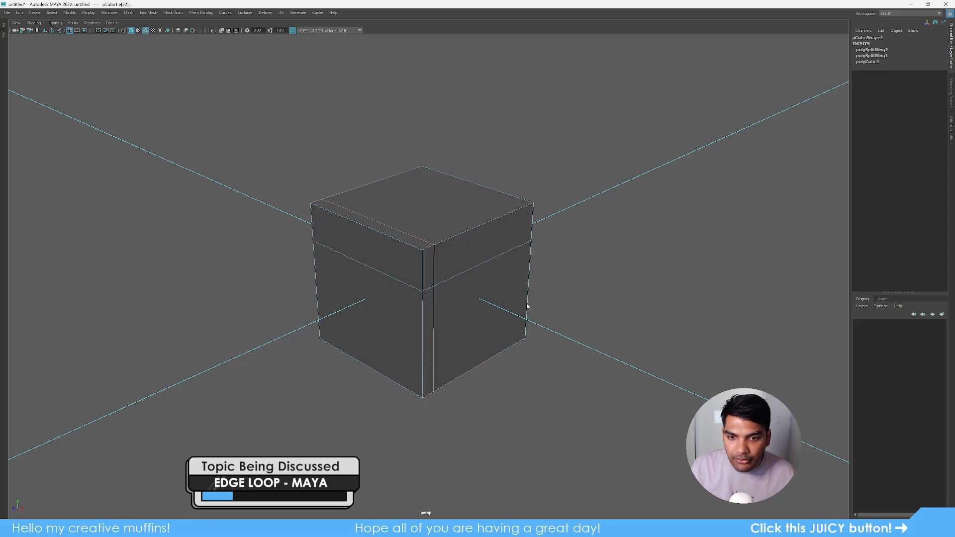
click(528, 323)
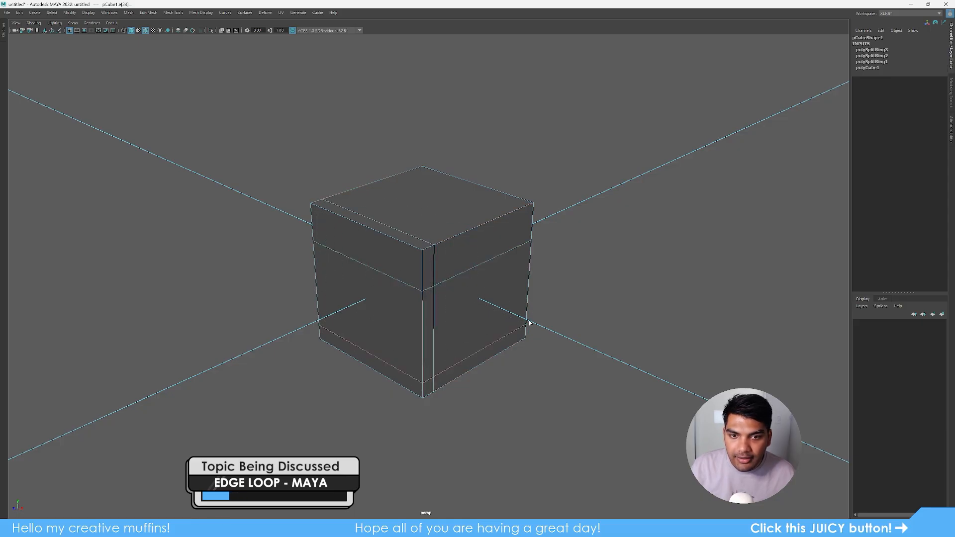
click(495, 225)
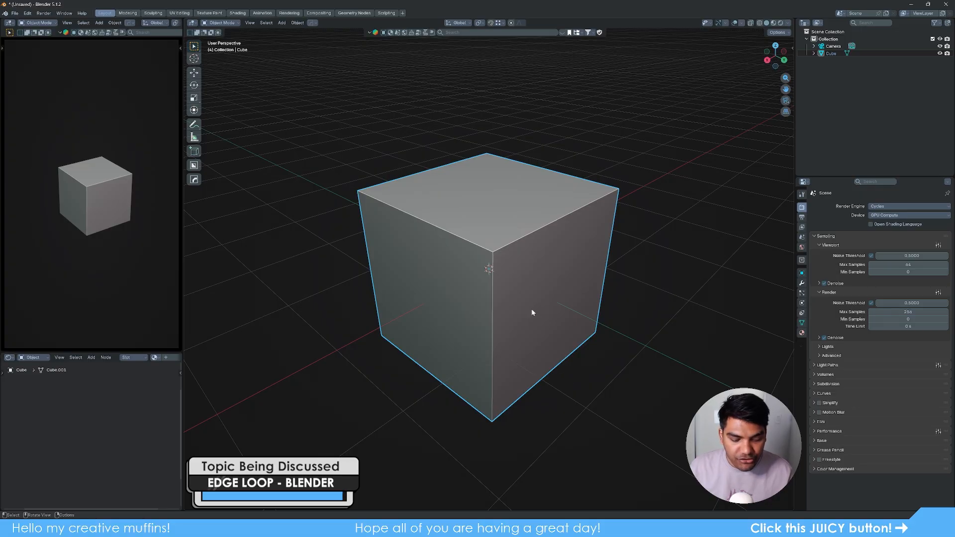
- In Edit Mode, Ctrl+R cut one vertical loop slid off-centre to one side, then deselect it
key(Tab)
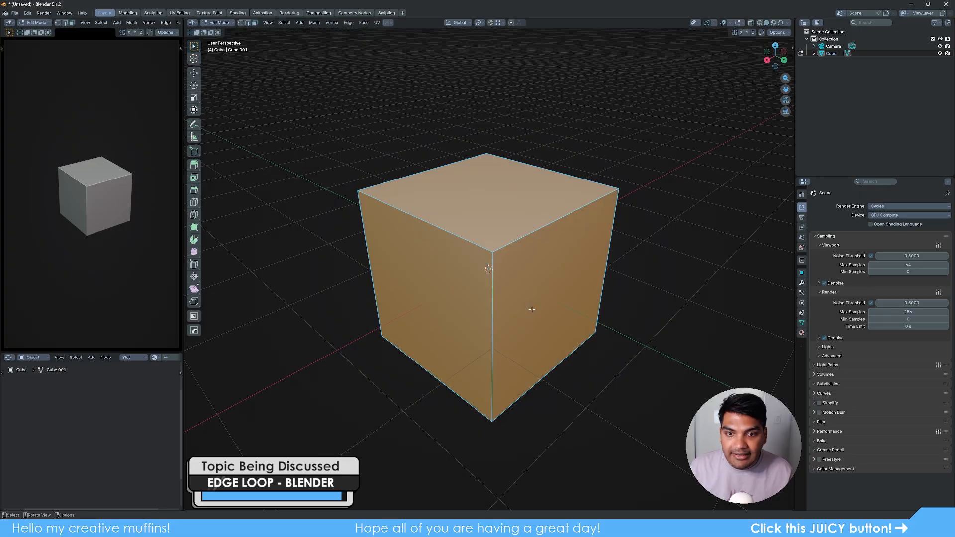
click(639, 309)
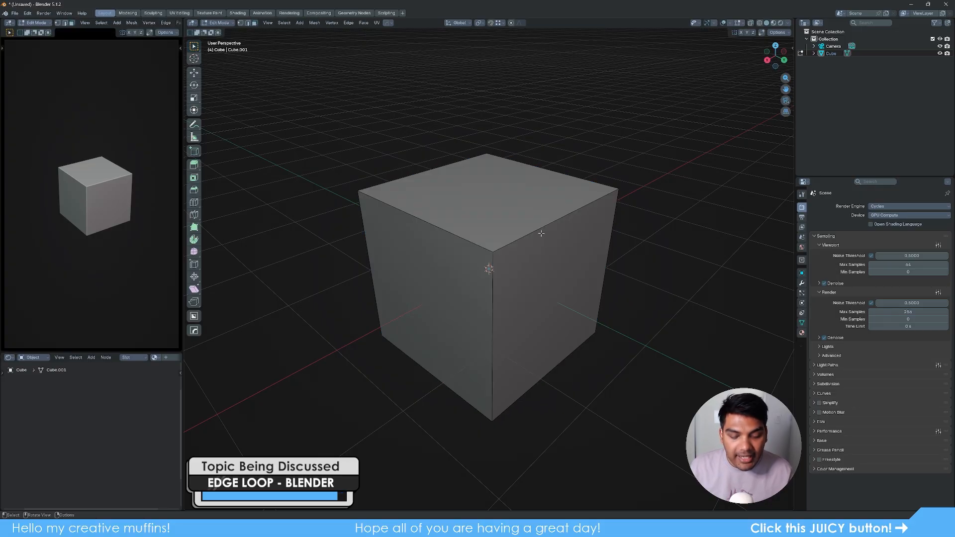
key(ctrl+r)
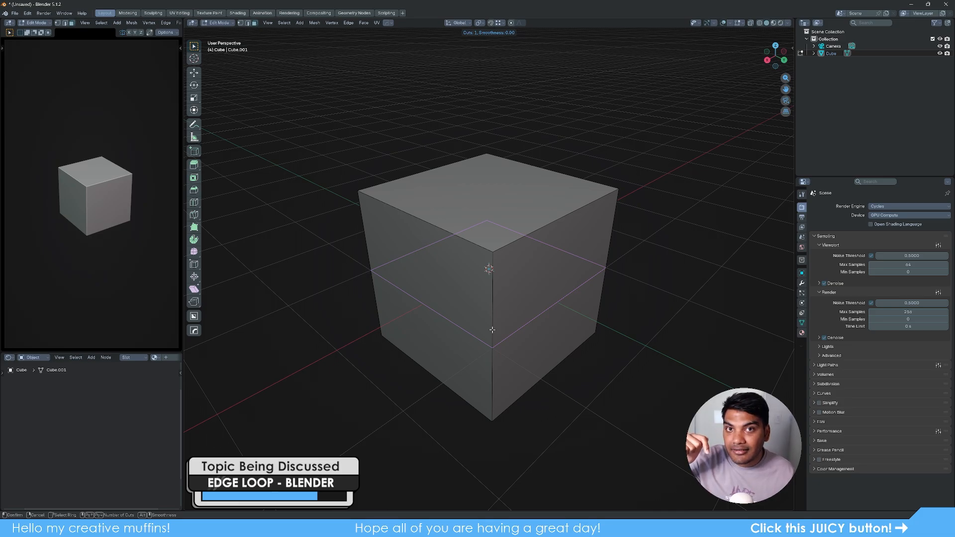
click(550, 228)
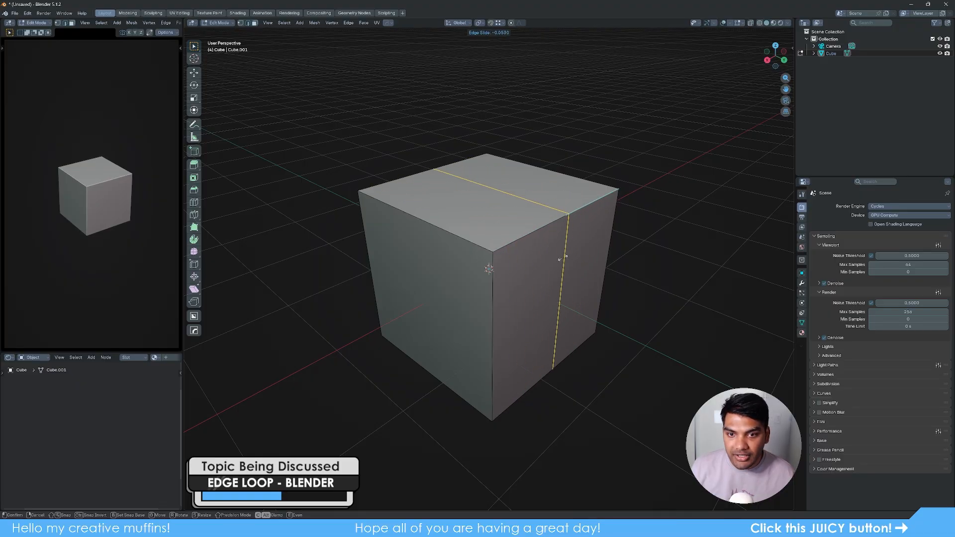
click(530, 278)
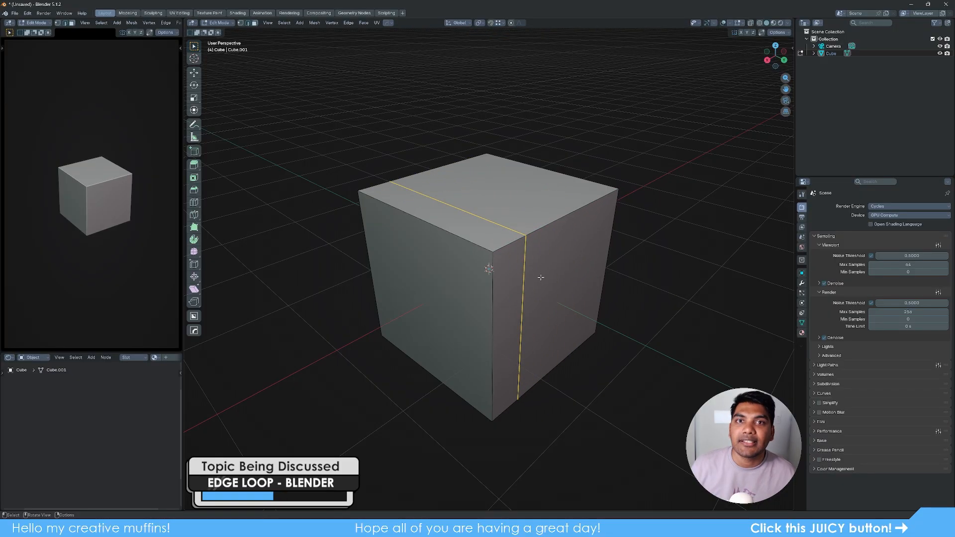
click(690, 256)
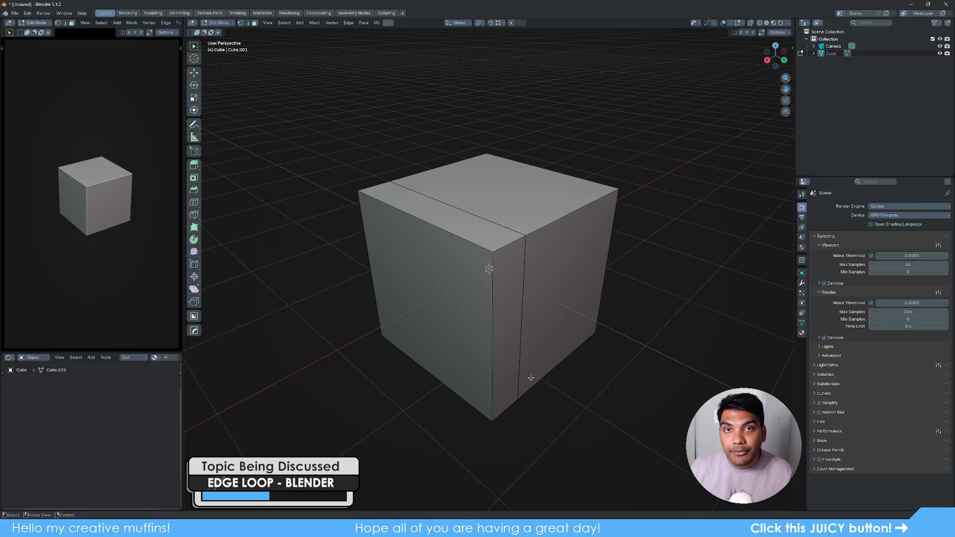
key(ctrl+r)
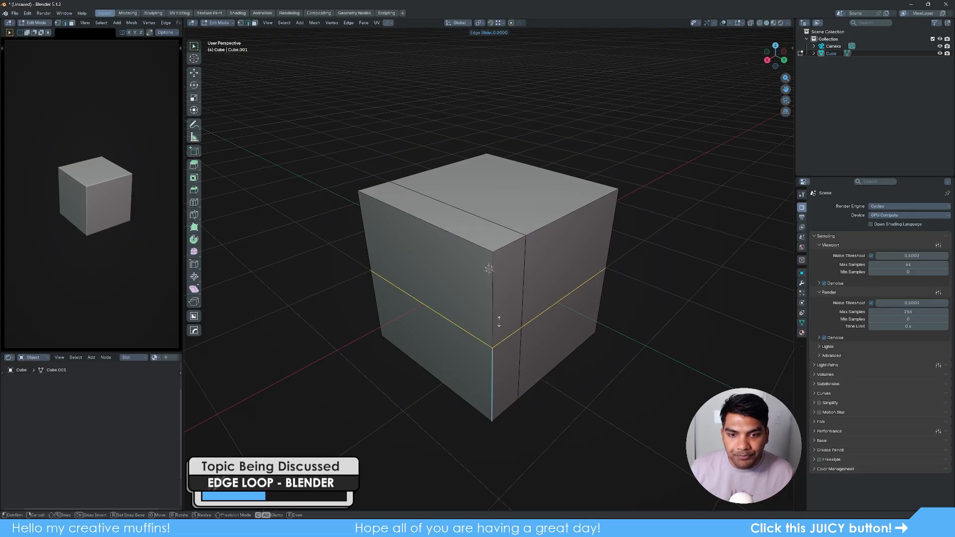
- Cut a horizontal loop near the top and another vertical loop toward the right, then deselect
click(493, 321)
click(553, 251)
key(ctrl+r)
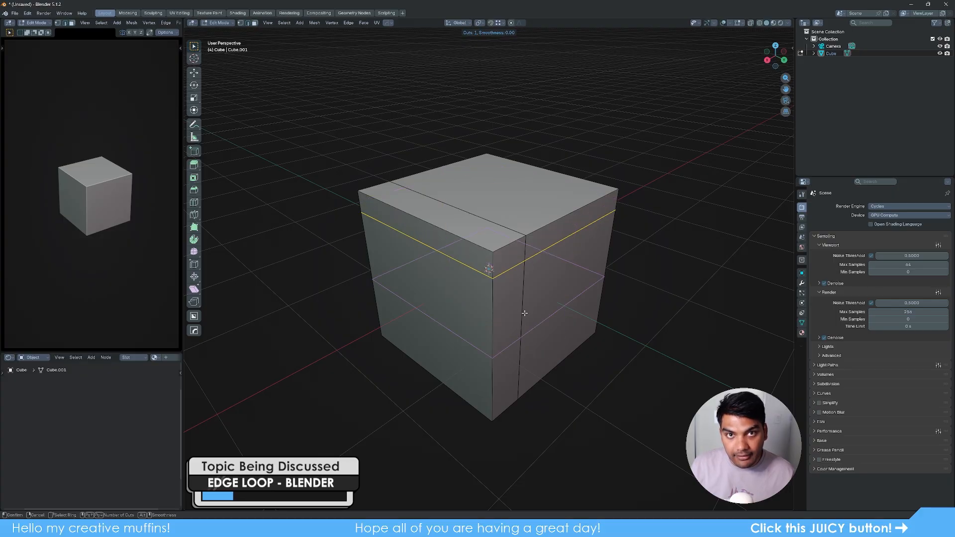
click(570, 216)
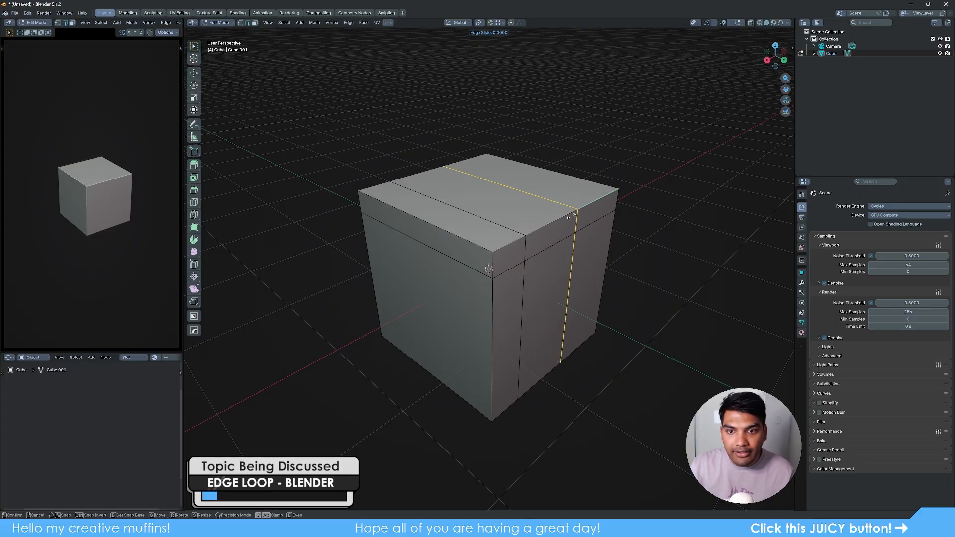
click(571, 216)
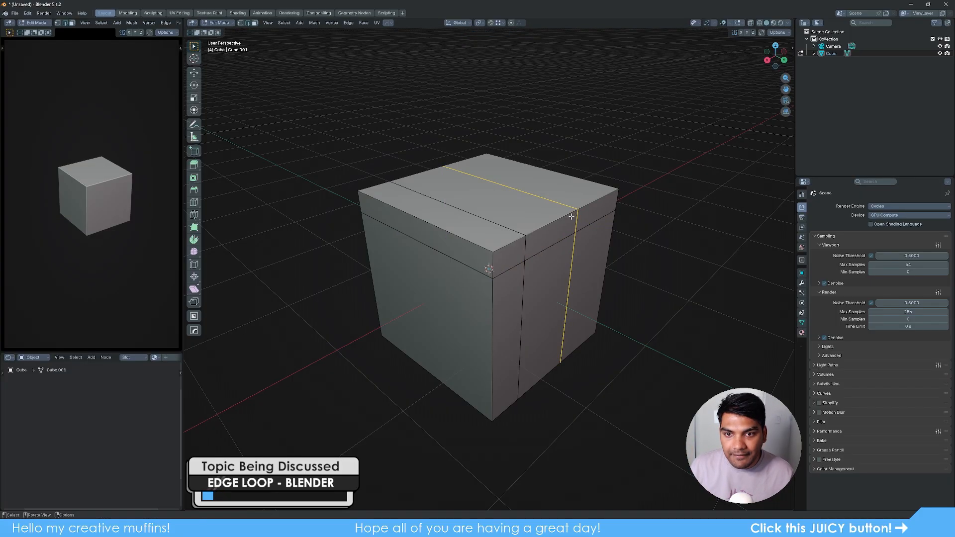
click(627, 315)
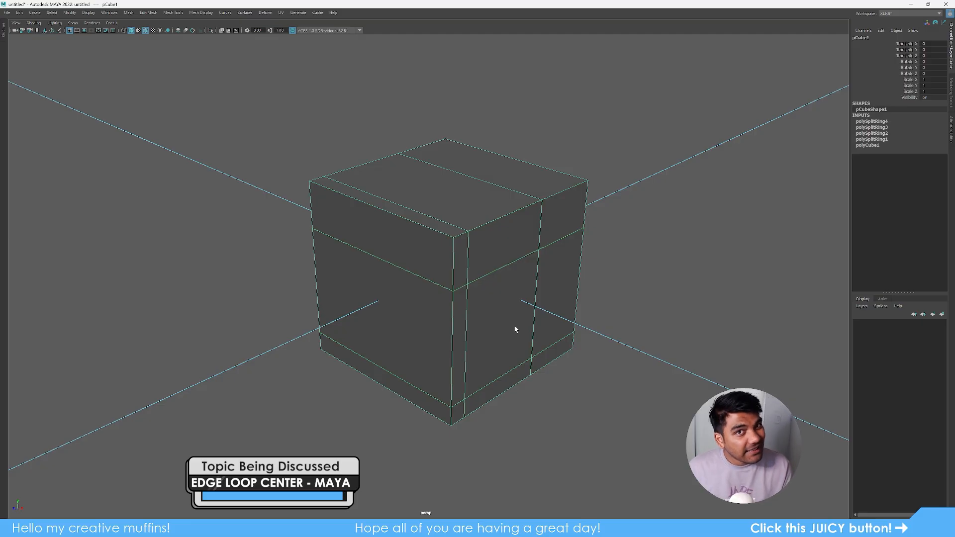
- Select the four edge loops and delete them with Ctrl+Delete, then reselect the cube in Object Mode
right_drag(493, 288, 496, 256)
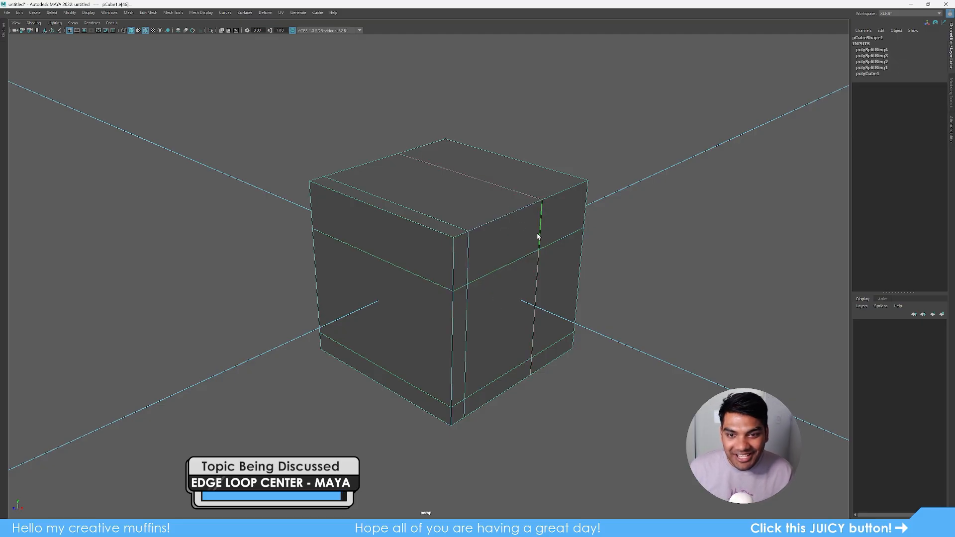
double_click(537, 233)
shift+double_click(508, 264)
shift+double_click(470, 262)
key(ctrl+Delete)
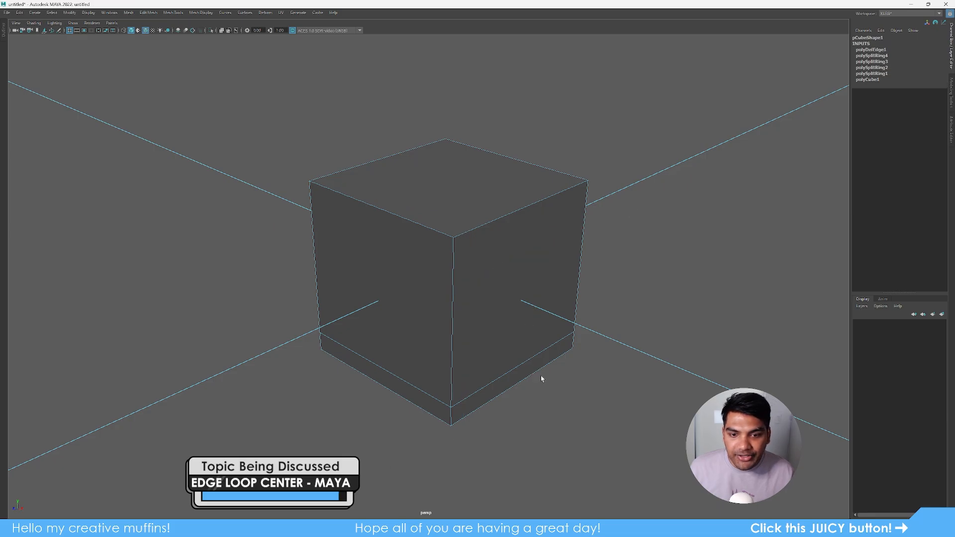
double_click(504, 377)
key(ctrl+Delete)
right_drag(483, 336, 704, 158)
click(633, 321)
alt+drag(633, 323, 493, 343)
click(512, 314)
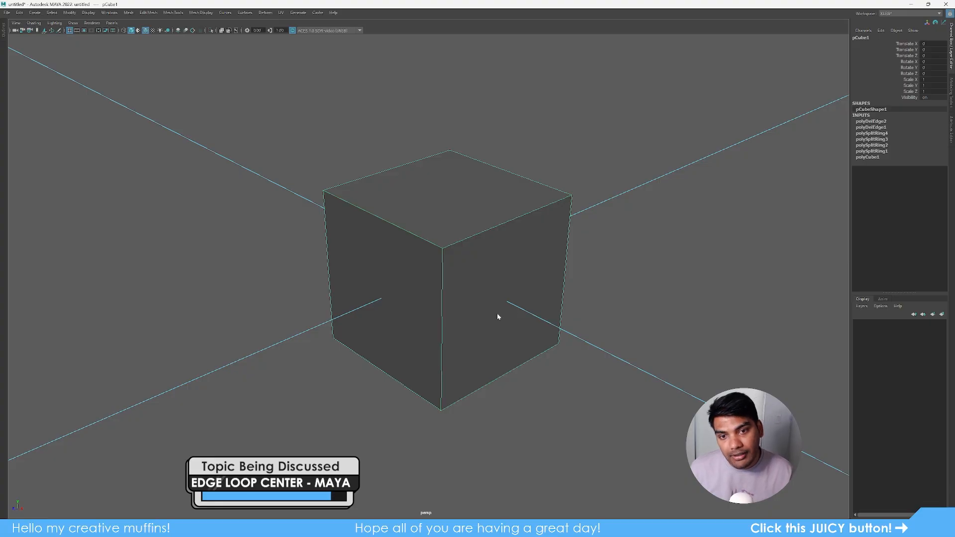
- Insert three centred edge loops across the cube in different directions, including one horizontal
right_drag(498, 317, 501, 252)
shift+right_drag(661, 102, 144, 171)
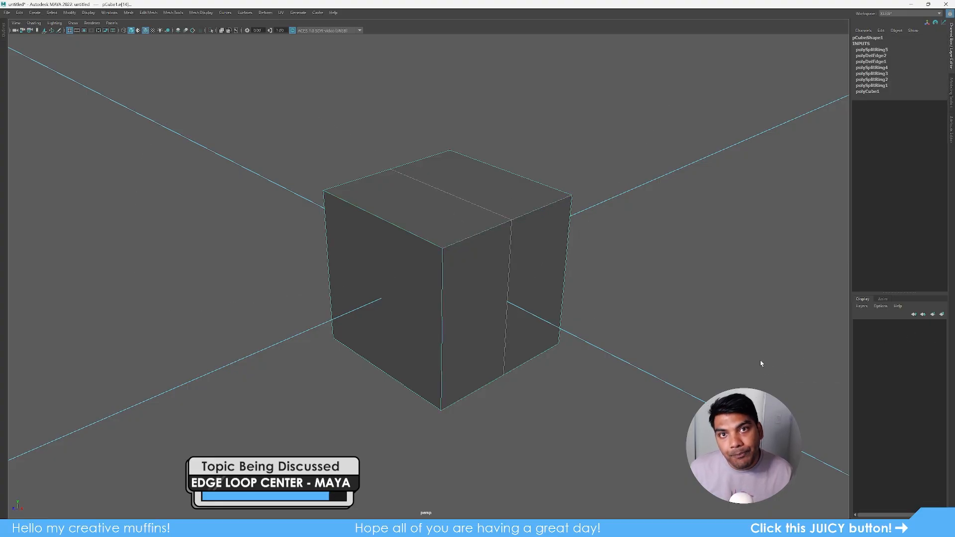
right_drag(512, 349, 725, 202)
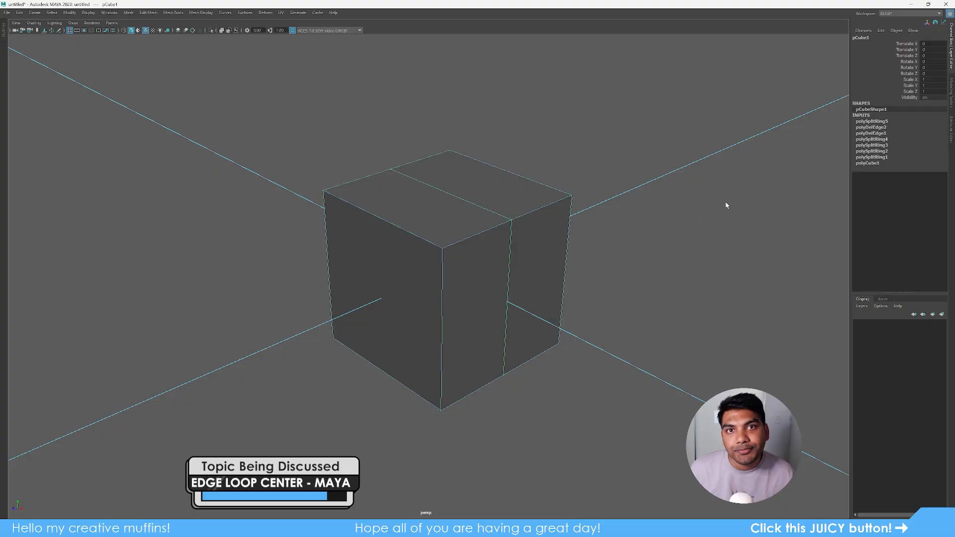
right_drag(511, 371, 513, 344)
click(378, 244)
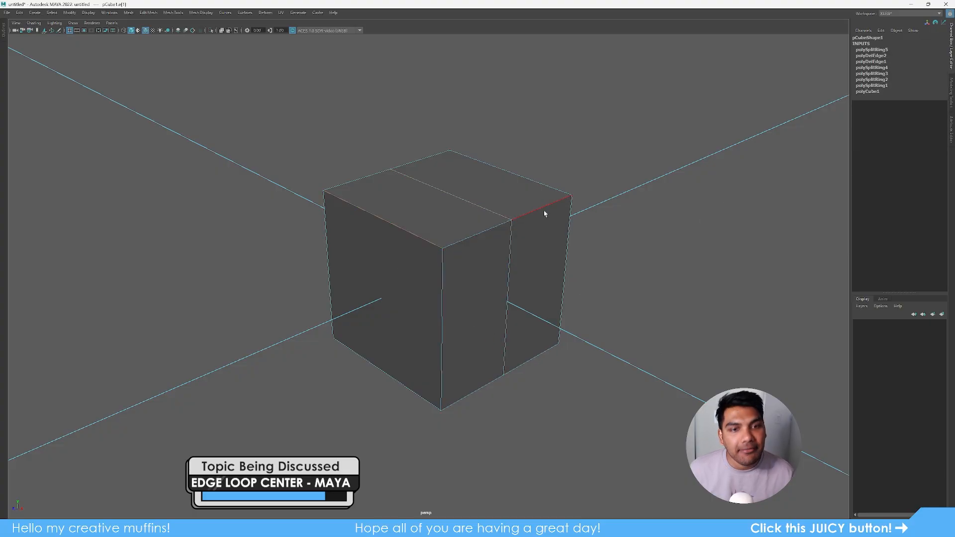
shift+right_drag(609, 99, 639, 451)
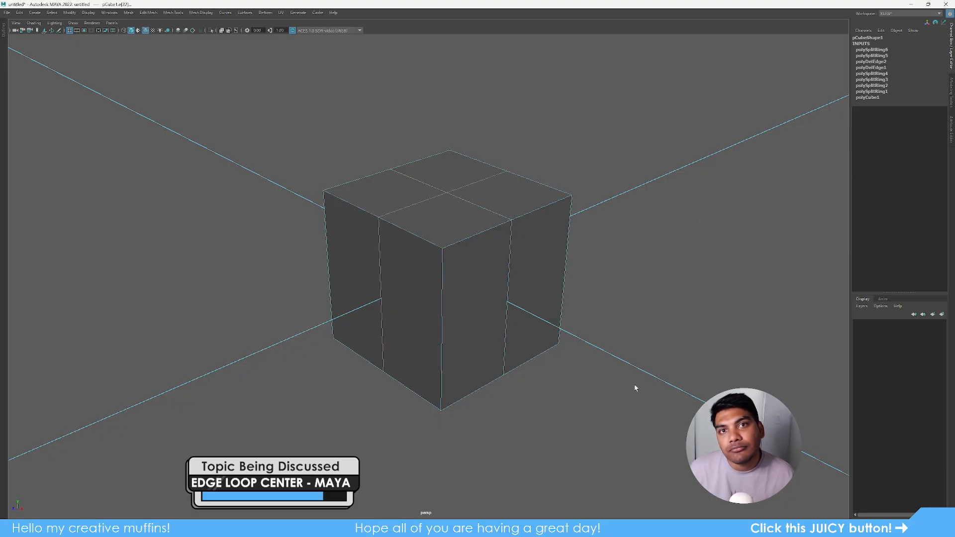
click(452, 313)
ctrl+right_drag(643, 123, 663, 448)
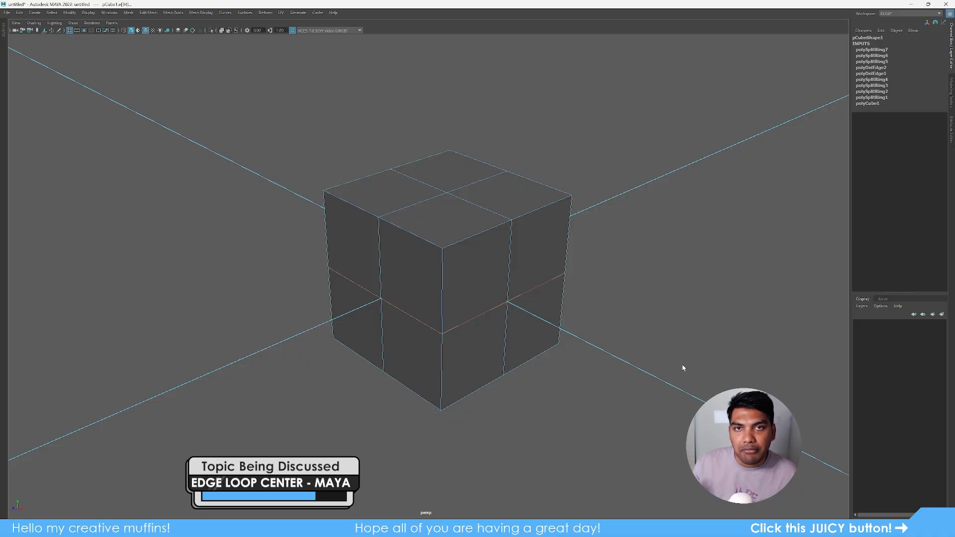
key(F8)
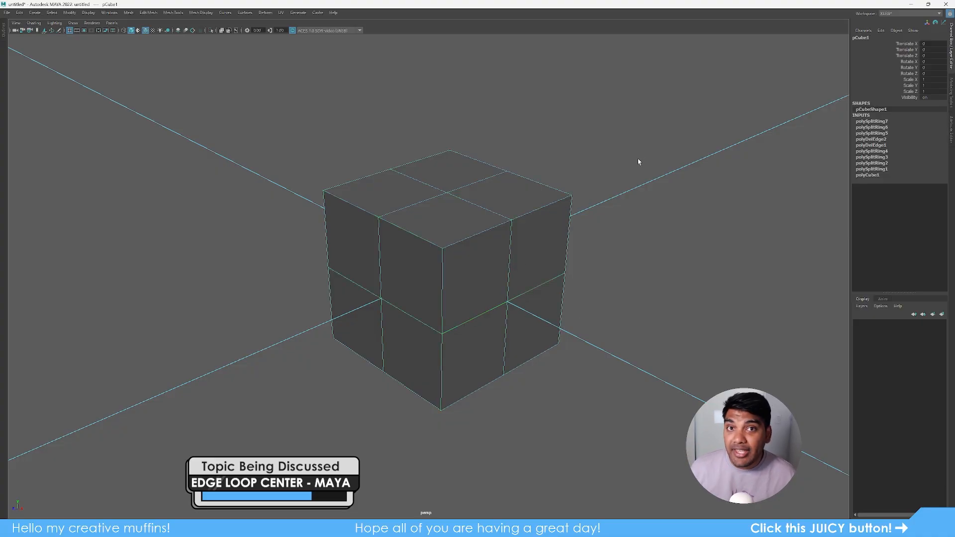
- Undo the three centred edge-loop splits, leaving a plain cube
key(ctrl+z)
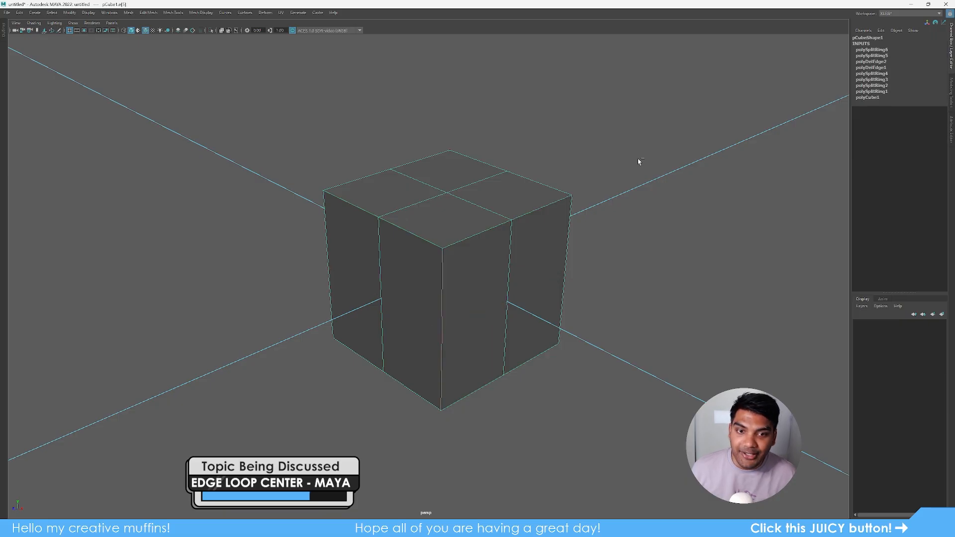
key(ctrl+z)
key(ctrl+z)
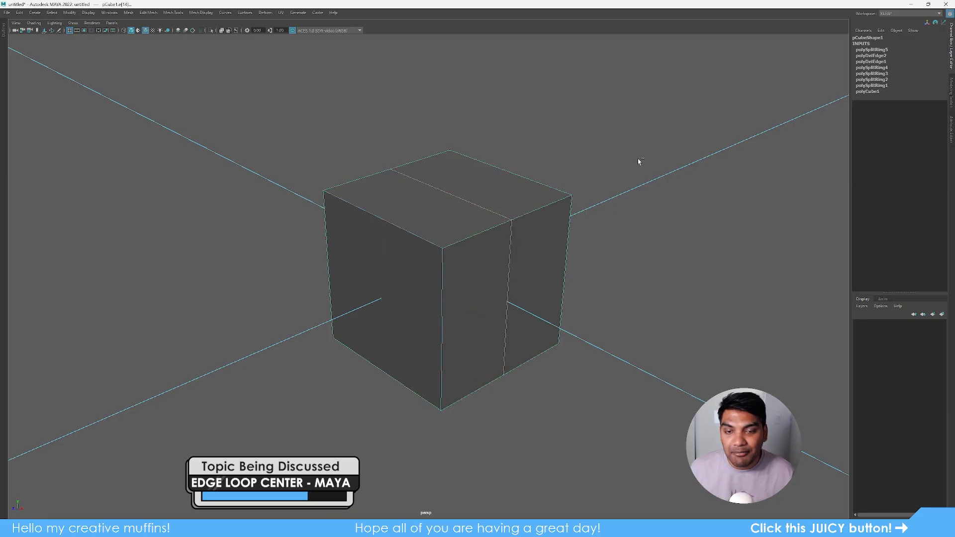
key(ctrl+z)
key(ctrl+z)
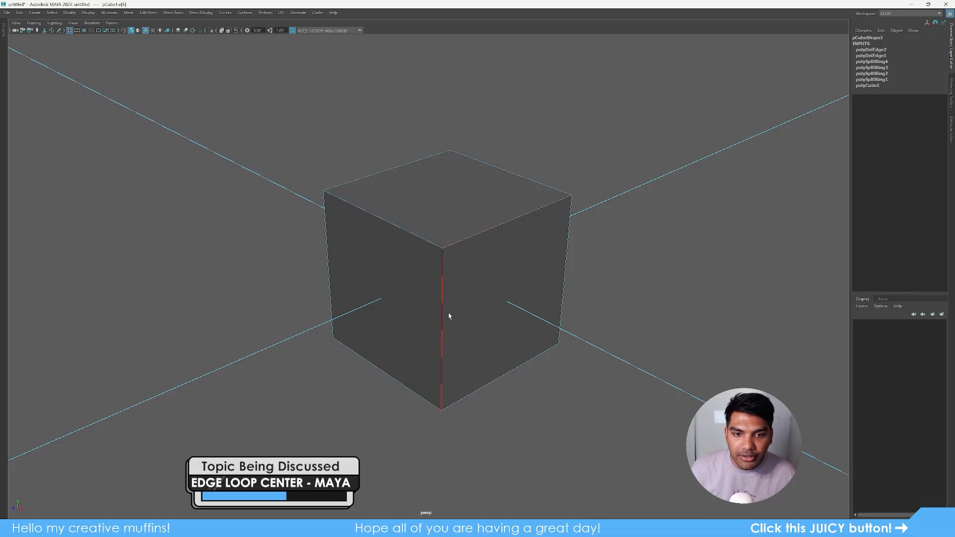
- Split the cube with a centred edge loop through the ring of its top right edge
click(444, 264)
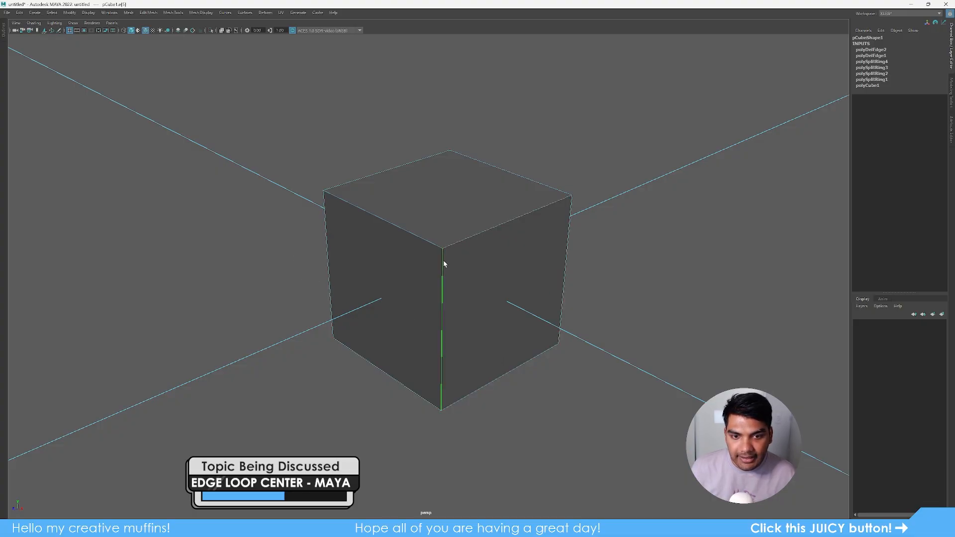
click(331, 291)
click(560, 278)
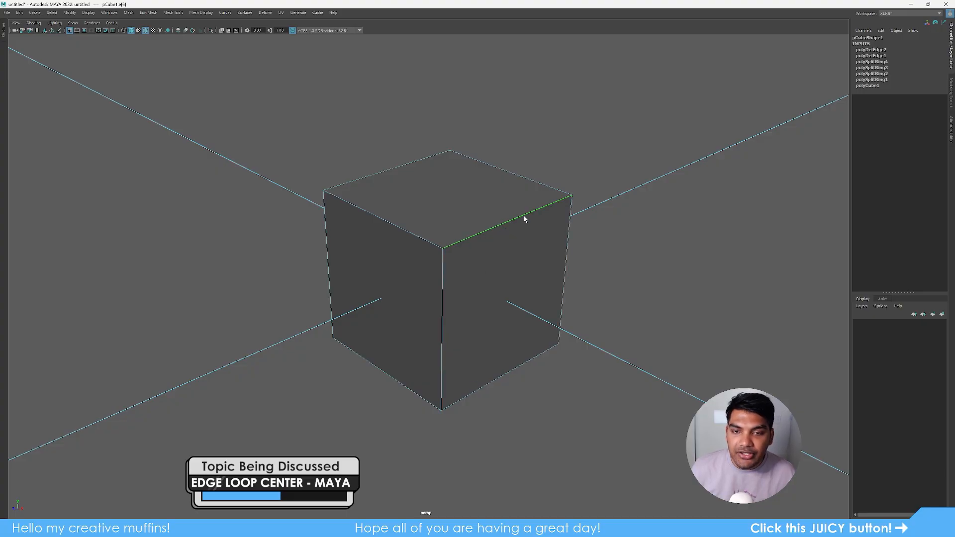
ctrl+right_click(556, 157)
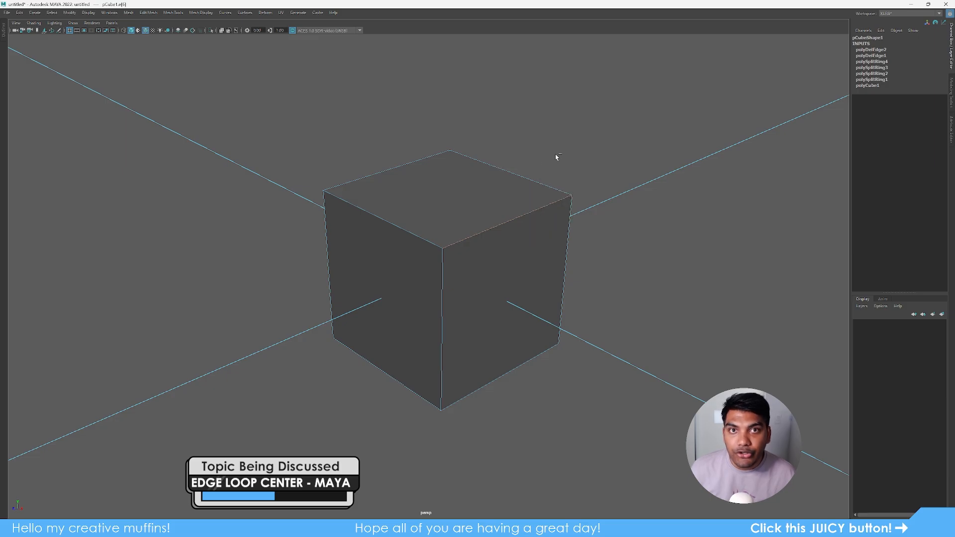
ctrl+right_click(556, 157)
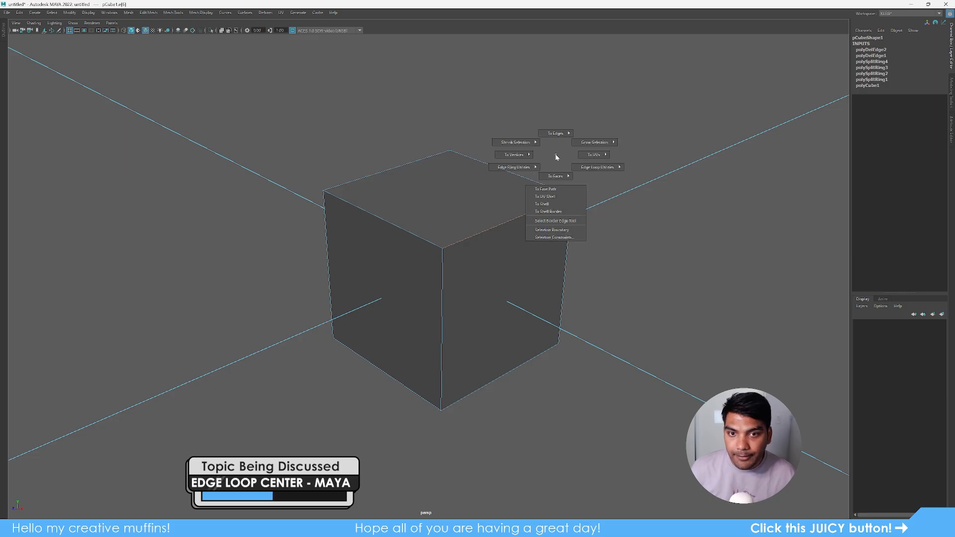
ctrl+right_drag(556, 156, 533, 168)
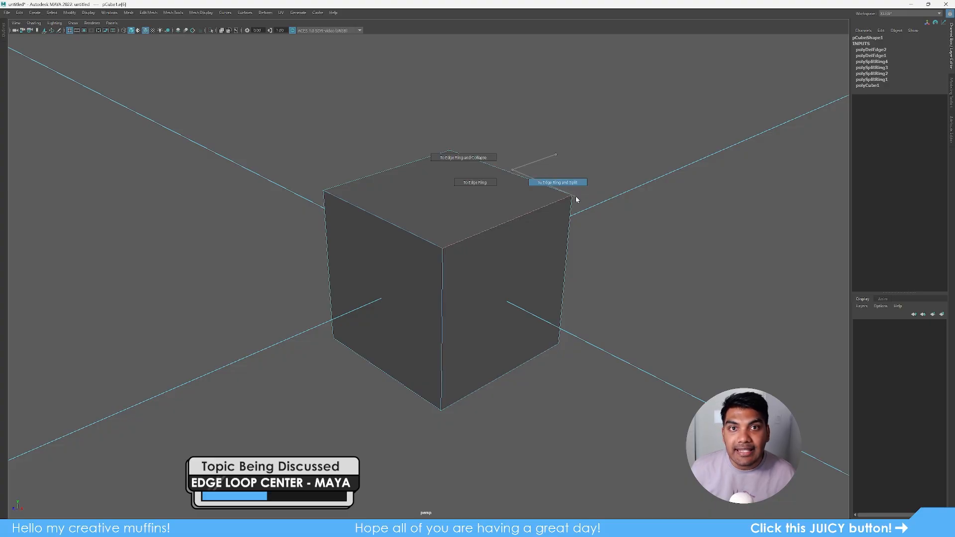
ctrl+right_drag(575, 196, 575, 195)
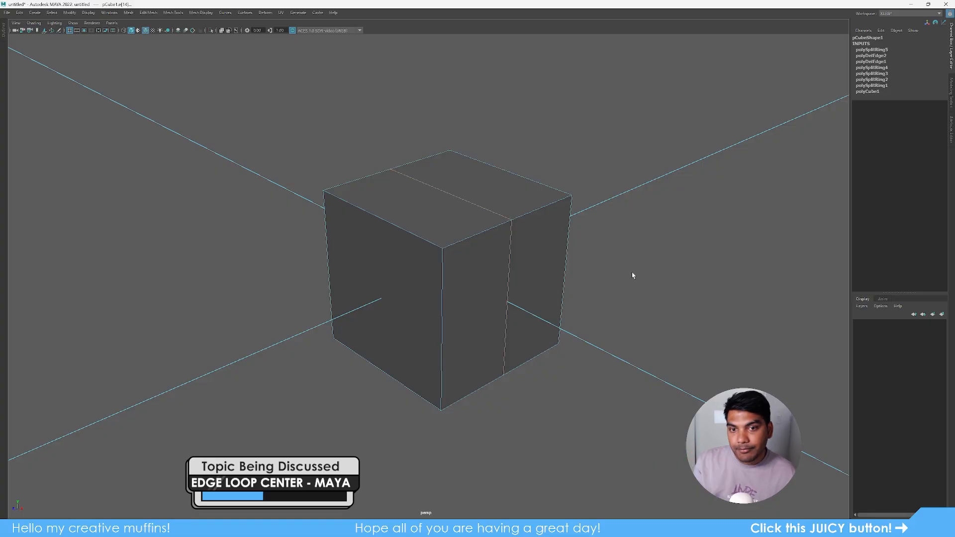
- Add a second centred edge loop through the perpendicular top front edge ring
key(F8)
alt+drag(694, 232, 626, 382)
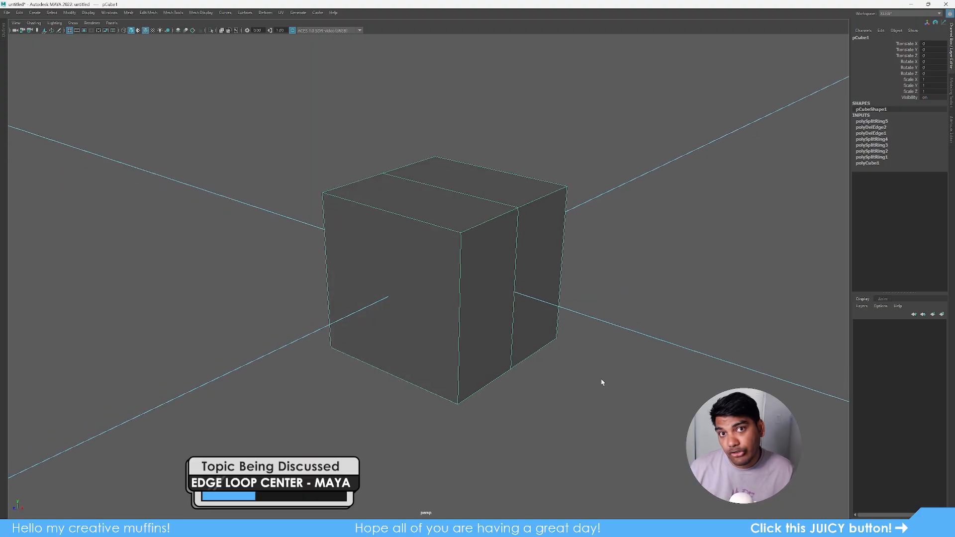
click(409, 230)
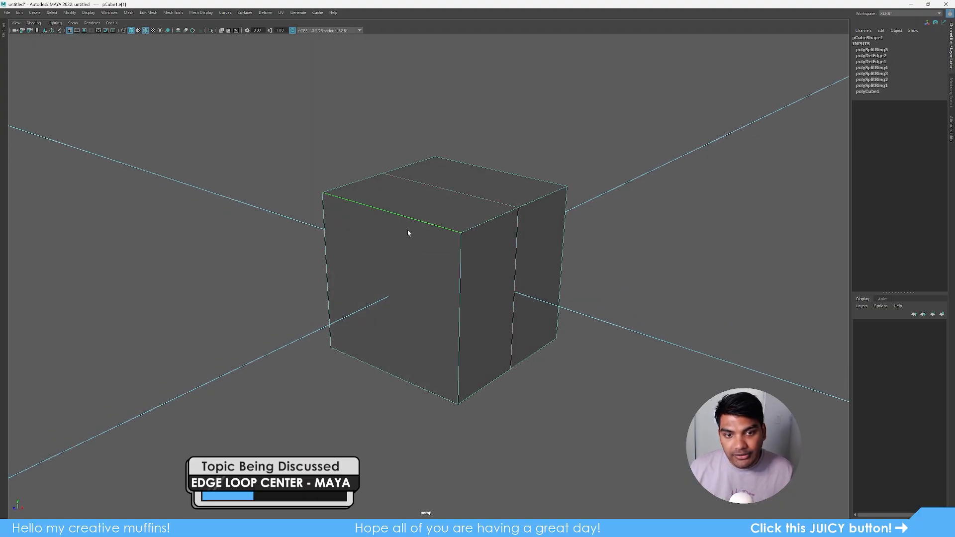
click(472, 215)
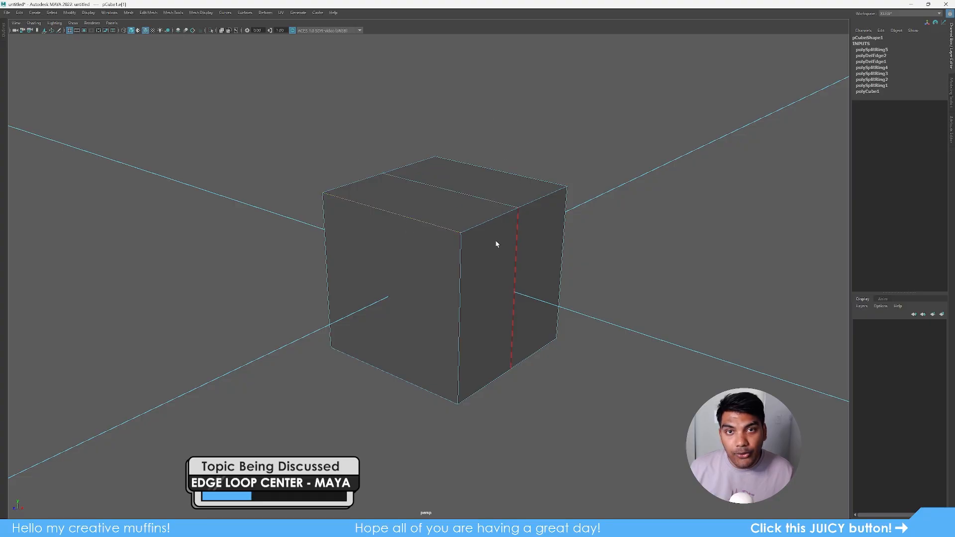
scroll(495, 259, down, 3)
alt+middle_drag(514, 296, 390, 288)
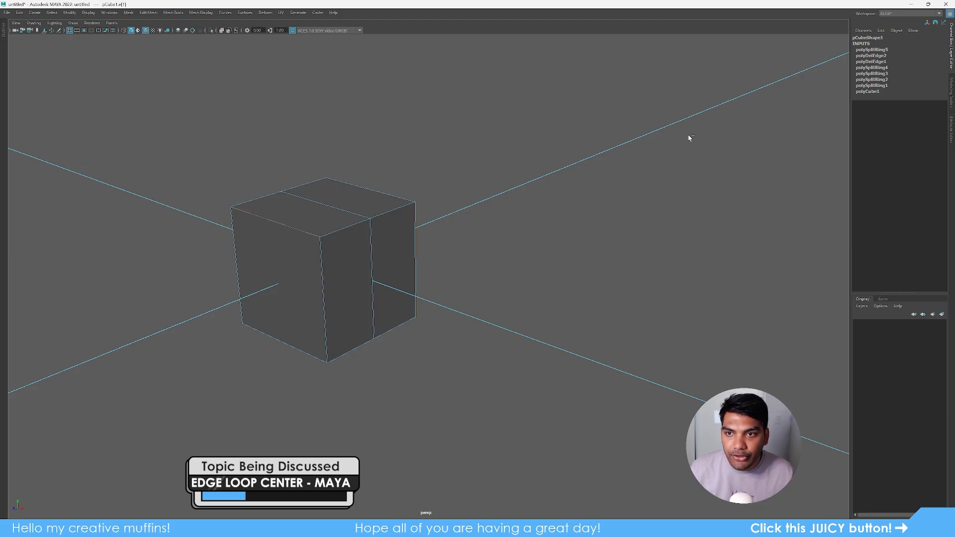
ctrl+right_drag(688, 134, 742, 356)
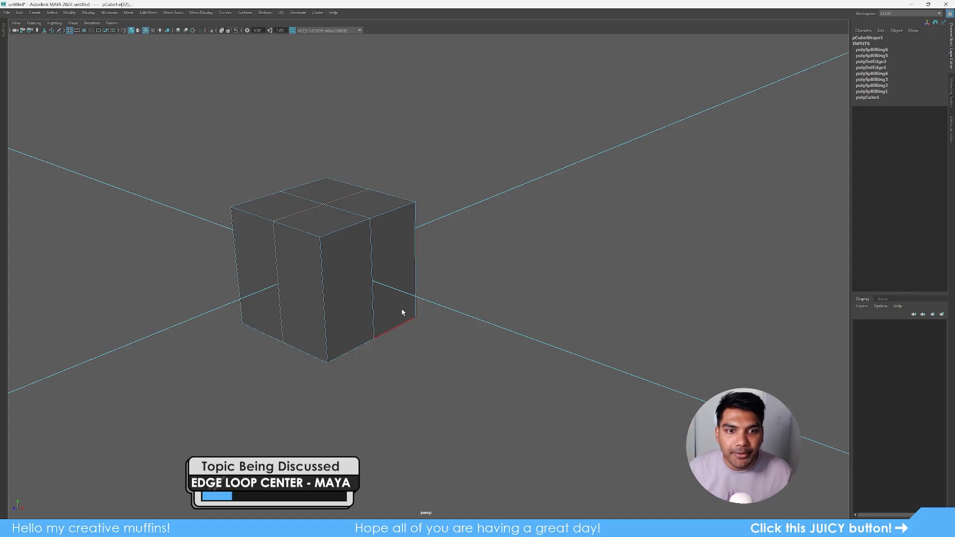
- Frame the cube and add a centred edge loop through the right face's vertical edge ring
key(F8)
key(f)
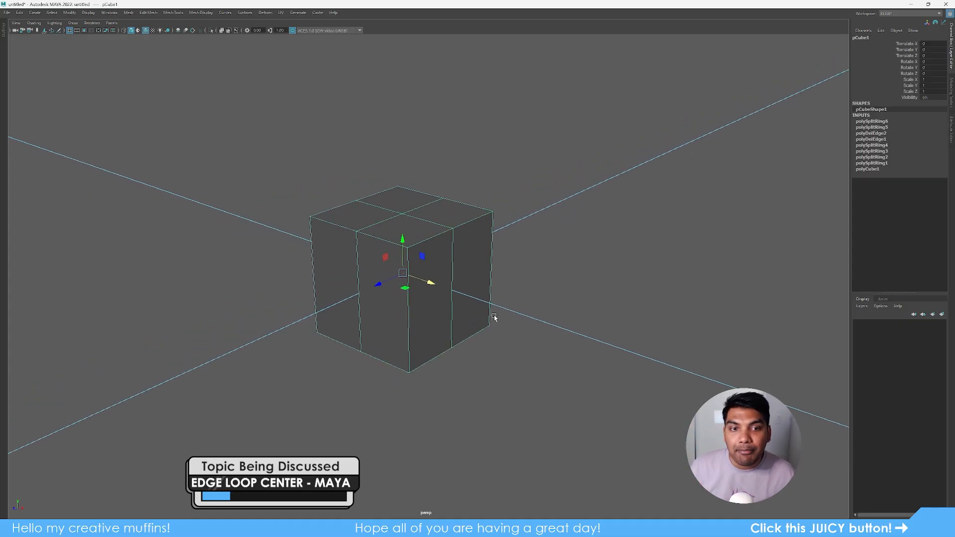
alt+middle_drag(527, 299, 551, 297)
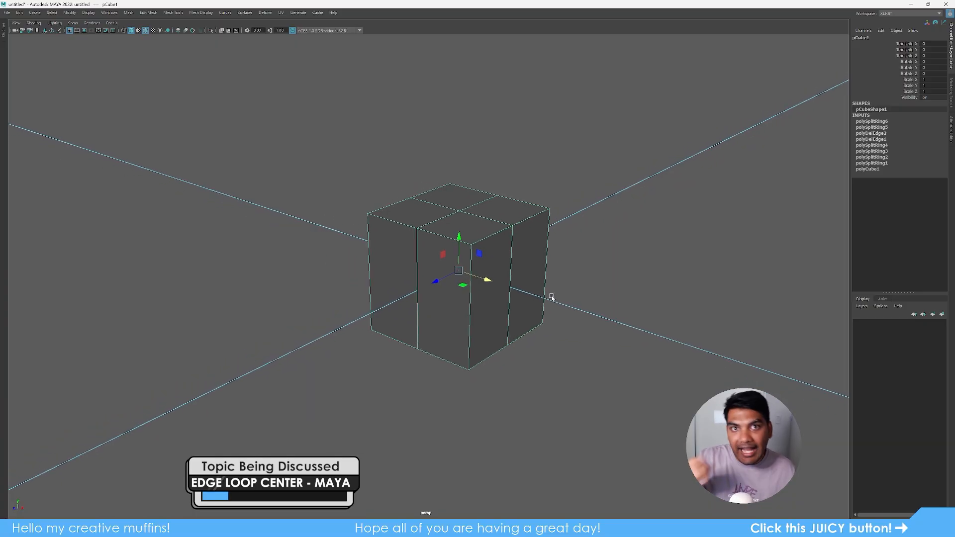
scroll(485, 254, up, 1)
key(F10)
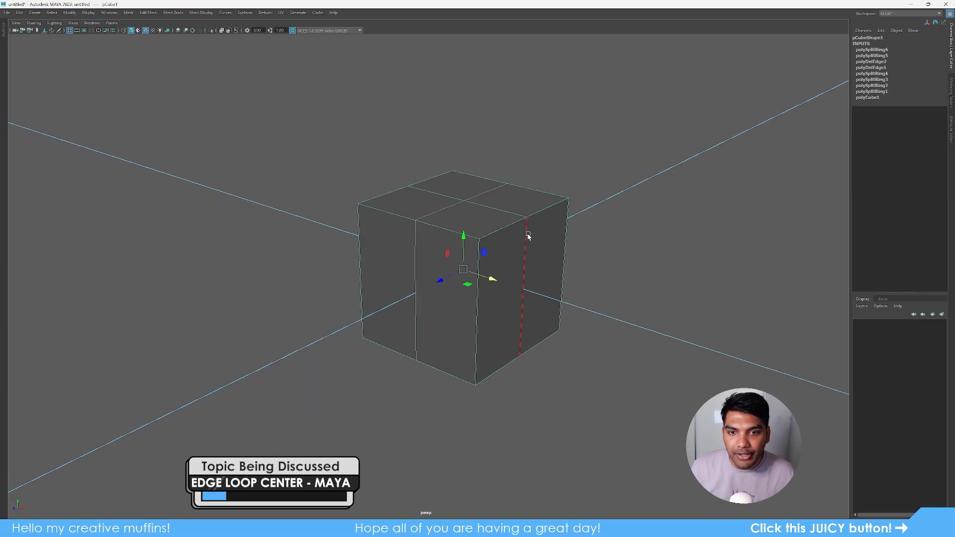
click(526, 237)
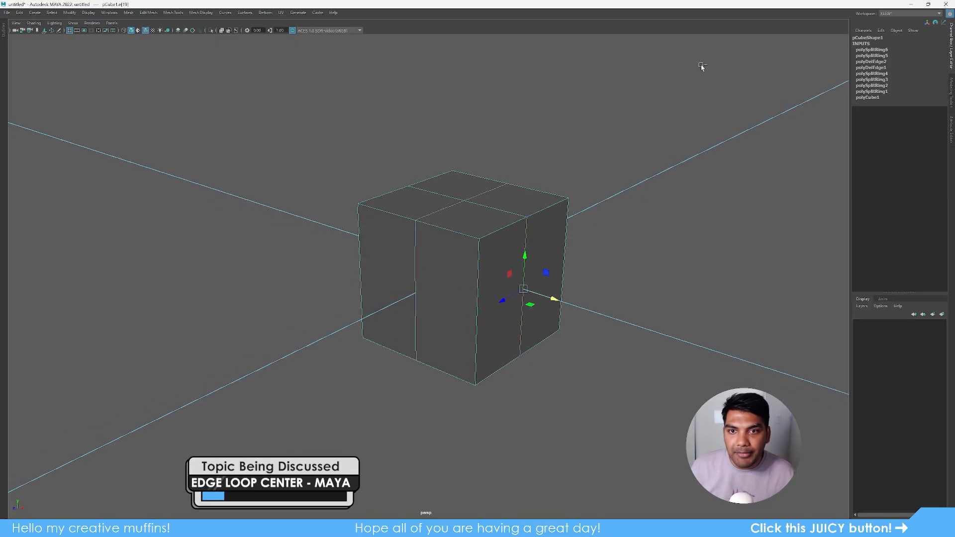
drag(700, 65, 89, 305)
ctrl+right_drag(88, 302, 125, 307)
key(ctrl+z)
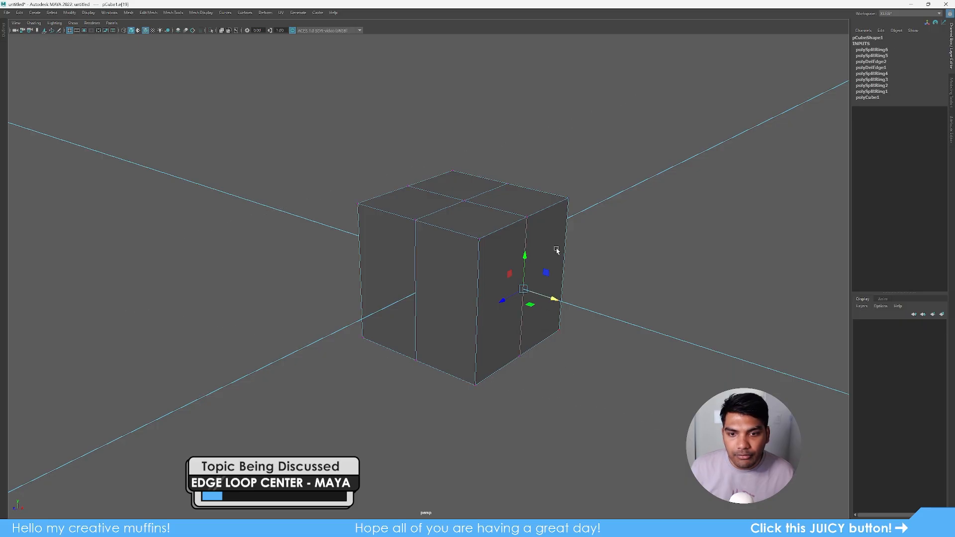
- Undo the trial splits and cut one centred edge loop through the top edge ring instead
ctrl+right_drag(632, 157, 273, 321)
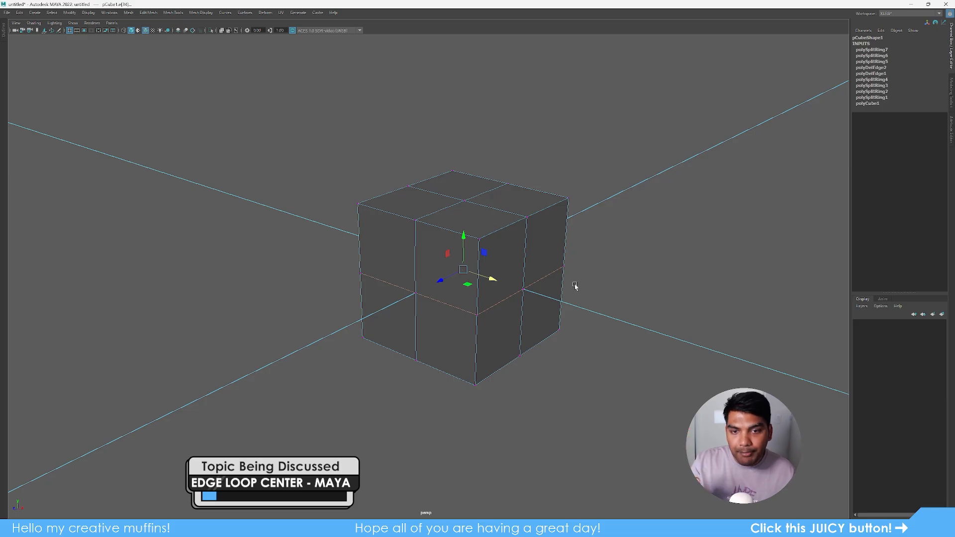
key(ctrl+z)
key(ctrl+z)
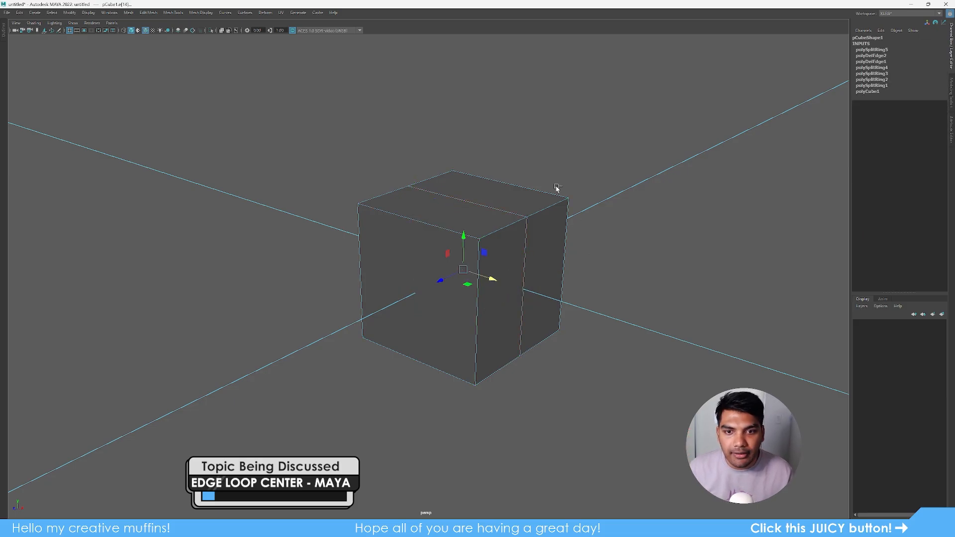
key(ctrl+z)
click(452, 247)
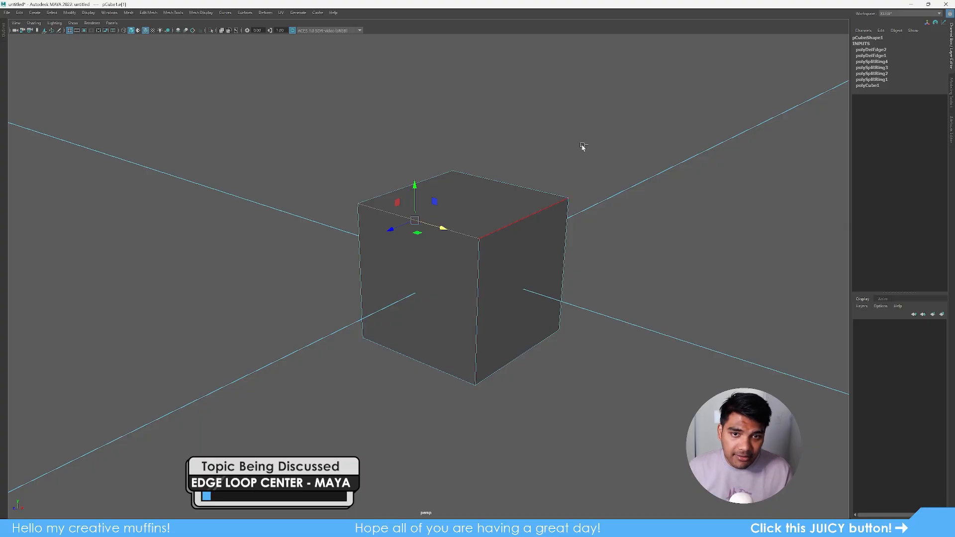
ctrl+right_drag(600, 96, 318, 184)
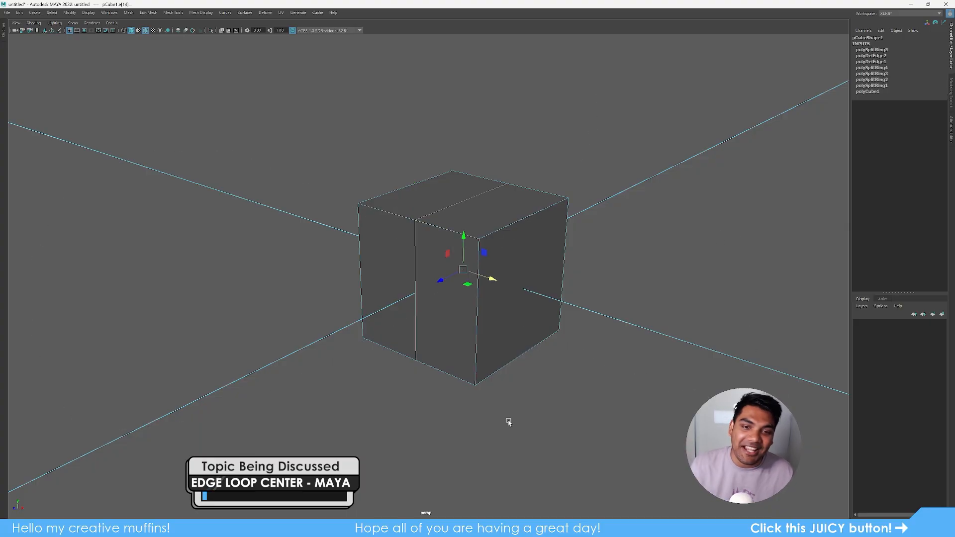
click(479, 398)
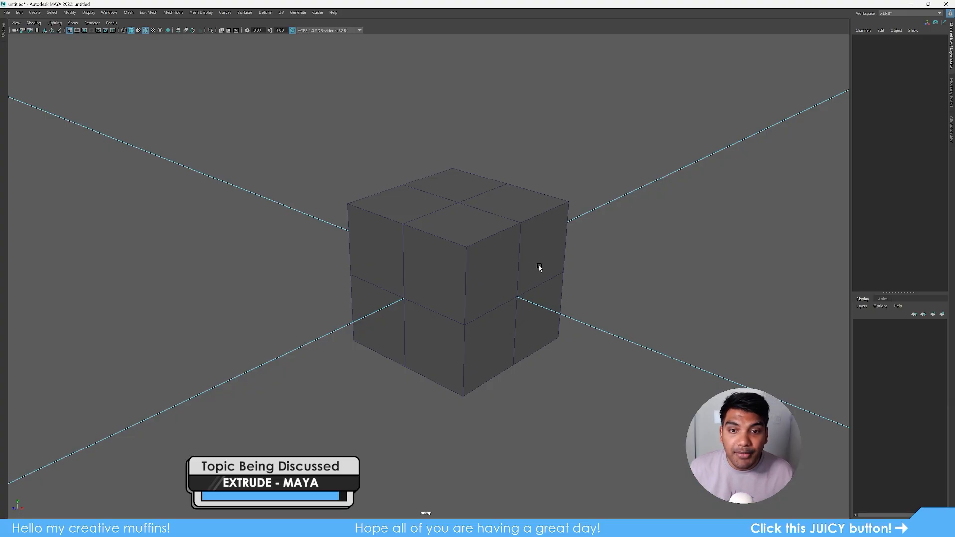
- In face mode, select the top-right quarter face on the cube's top
click(510, 273)
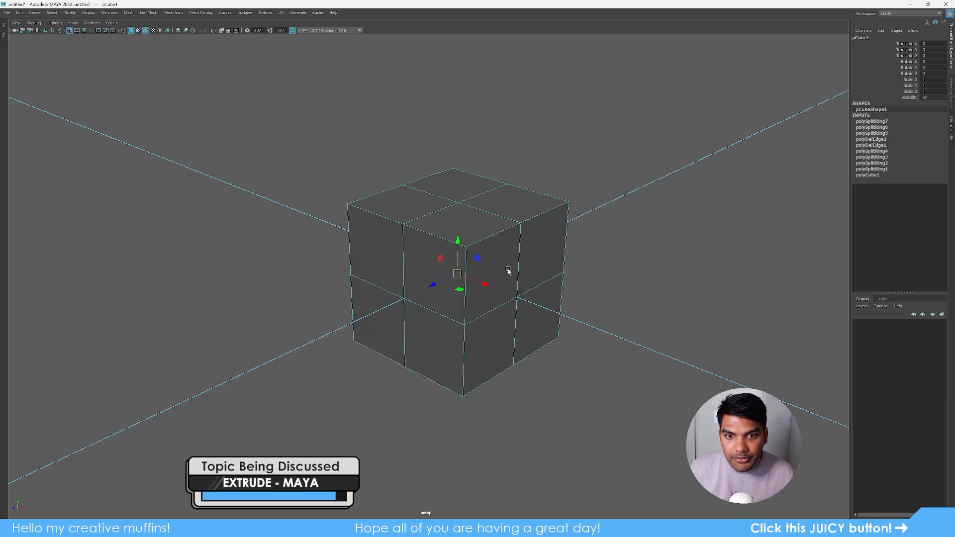
key(F11)
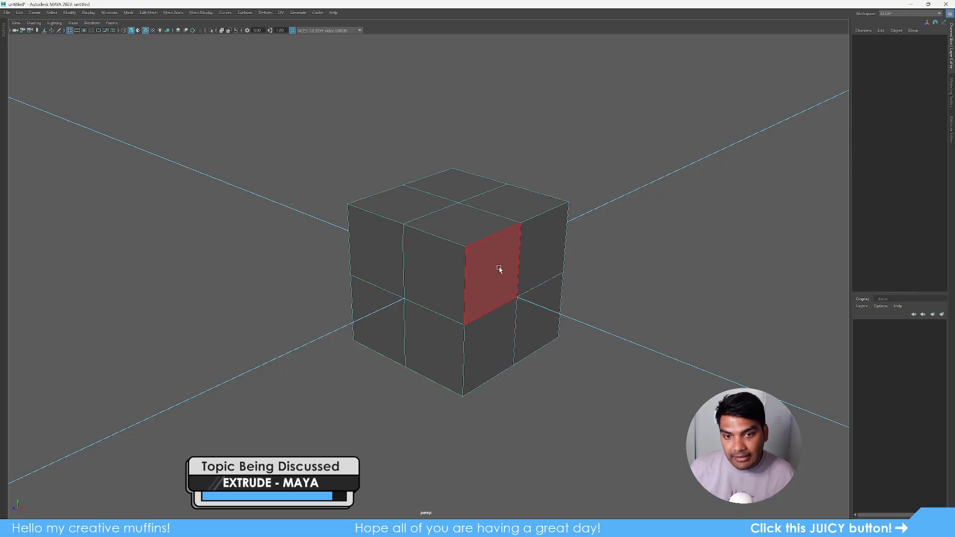
click(499, 267)
click(539, 252)
click(522, 213)
click(458, 216)
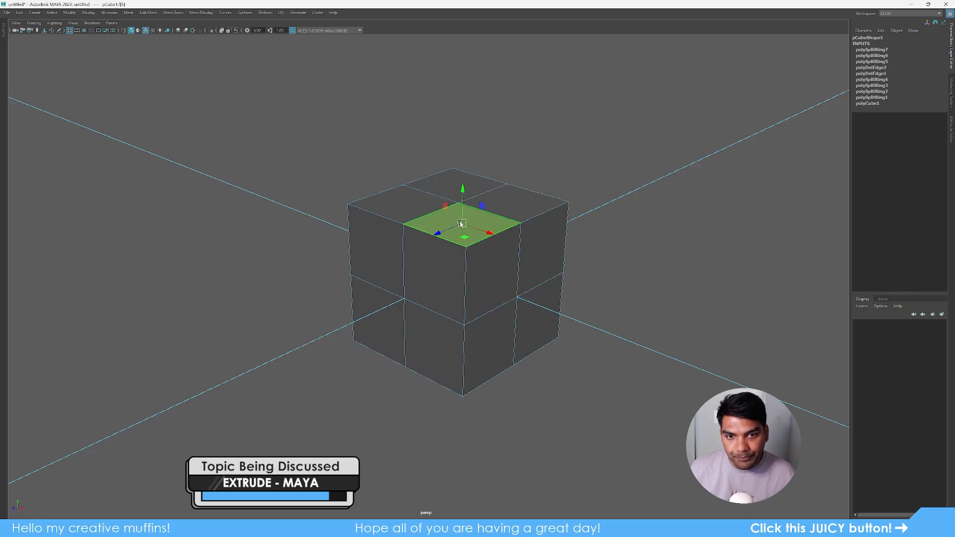
click(480, 271)
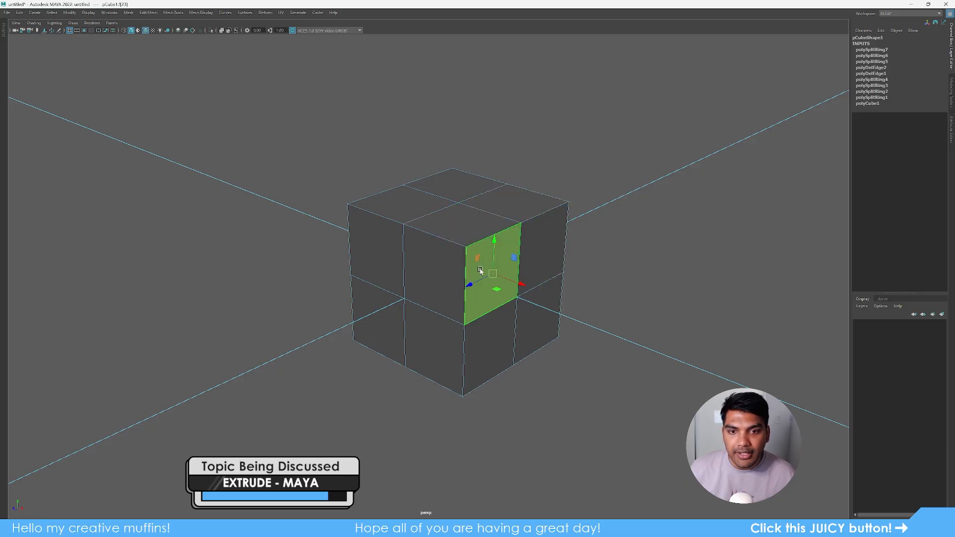
click(515, 204)
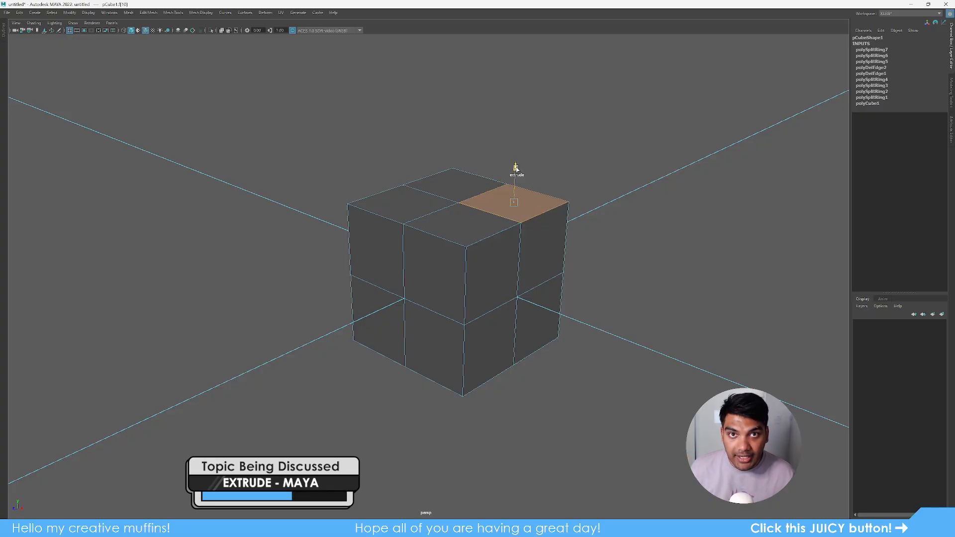
- Extrude the top-right quarter face upward into a tall block and return to object mode
shift+drag(515, 168, 527, 60)
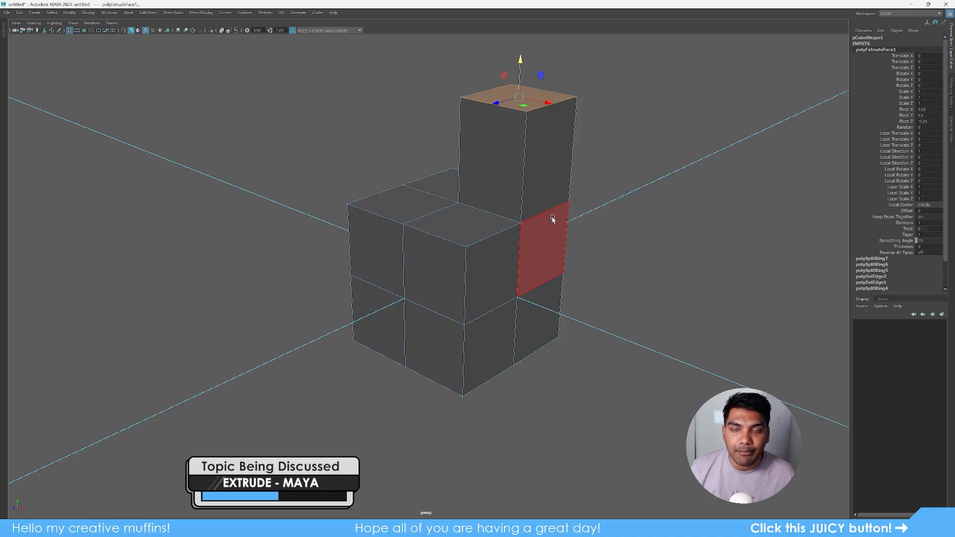
right_drag(534, 301, 754, 136)
click(473, 280)
- Select the right-side face f[23] of the lower block beside the column
scroll(507, 343, down, 4)
alt+drag(507, 343, 501, 338)
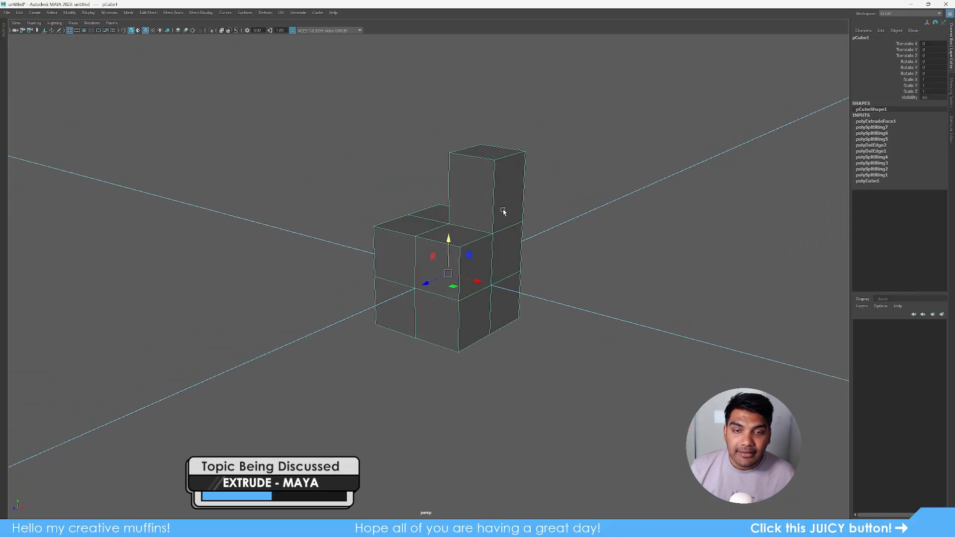
alt+drag(504, 210, 518, 283)
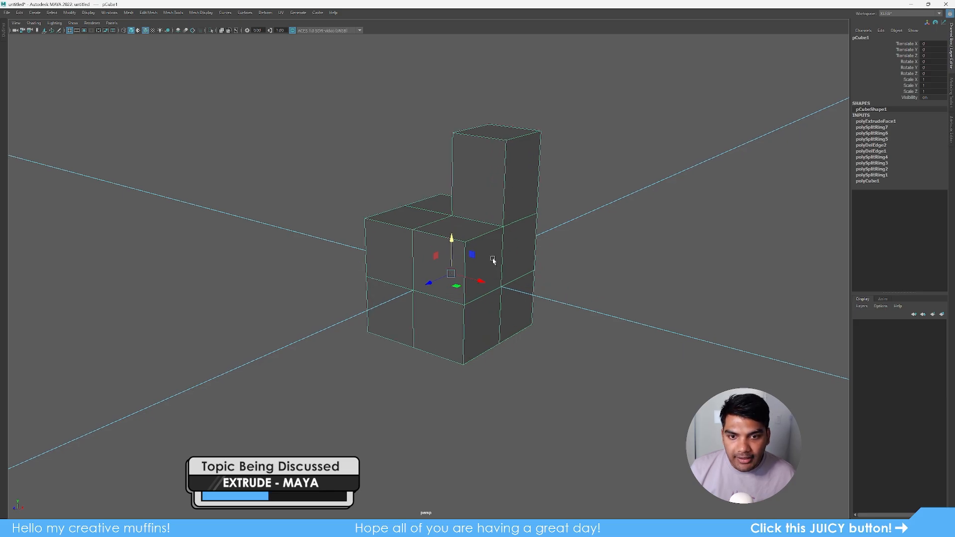
right_drag(521, 301, 524, 357)
click(486, 272)
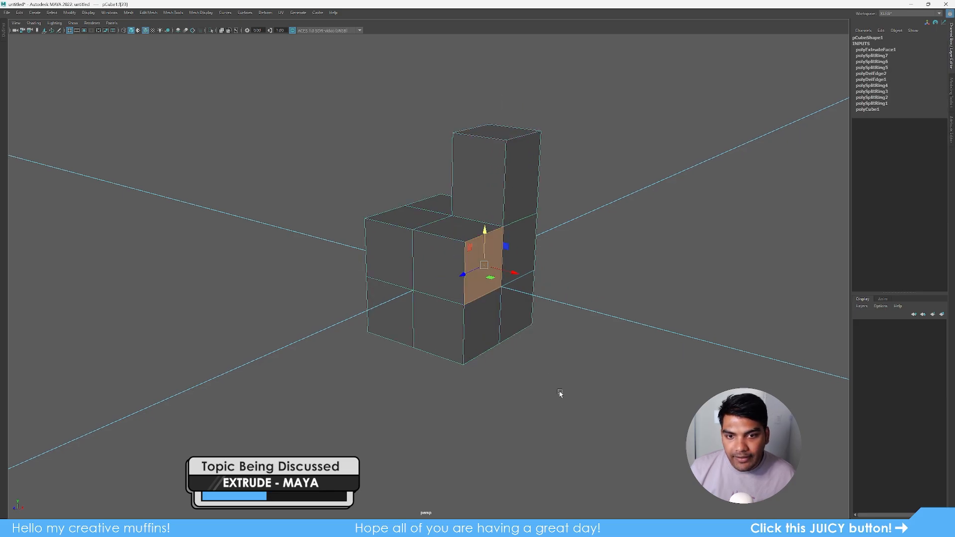
- Extrude the side face 0.462 units along Z and scale its end face down into a tapered arm
shift+right_click(594, 211)
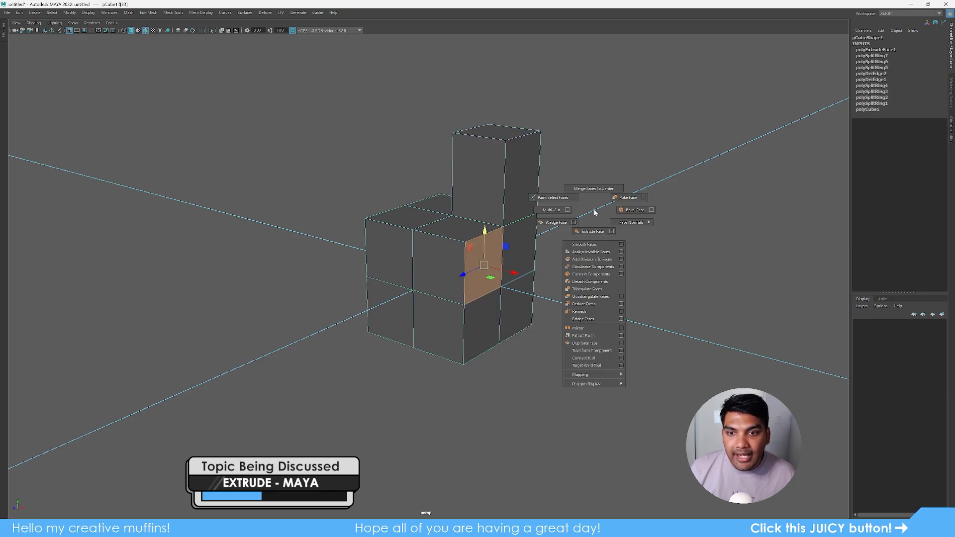
shift+right_drag(595, 213, 592, 235)
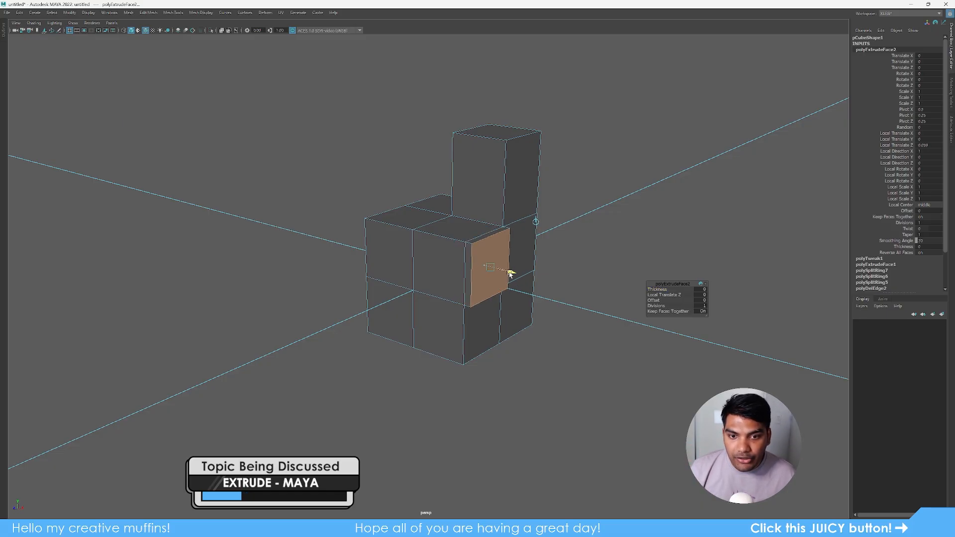
drag(452, 270, 554, 292)
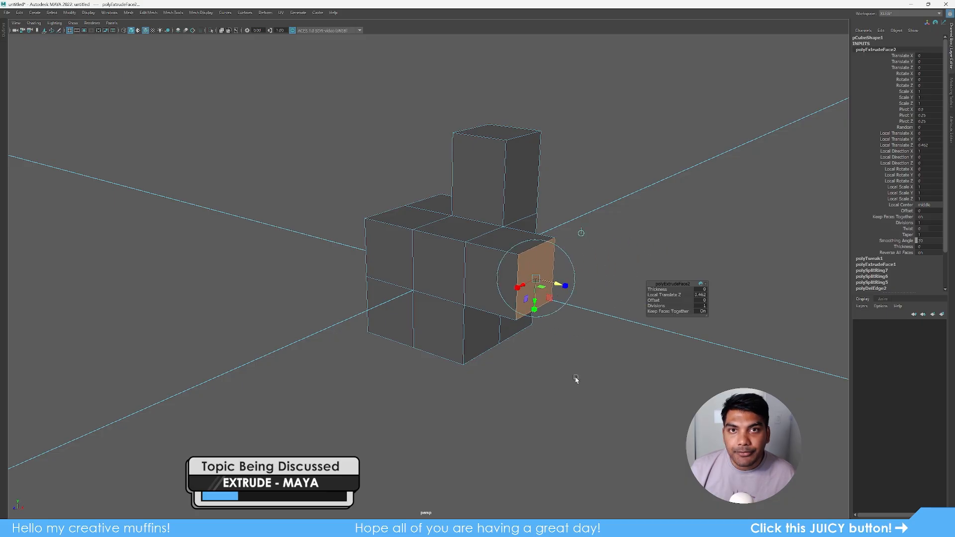
scroll(573, 336, up, 2)
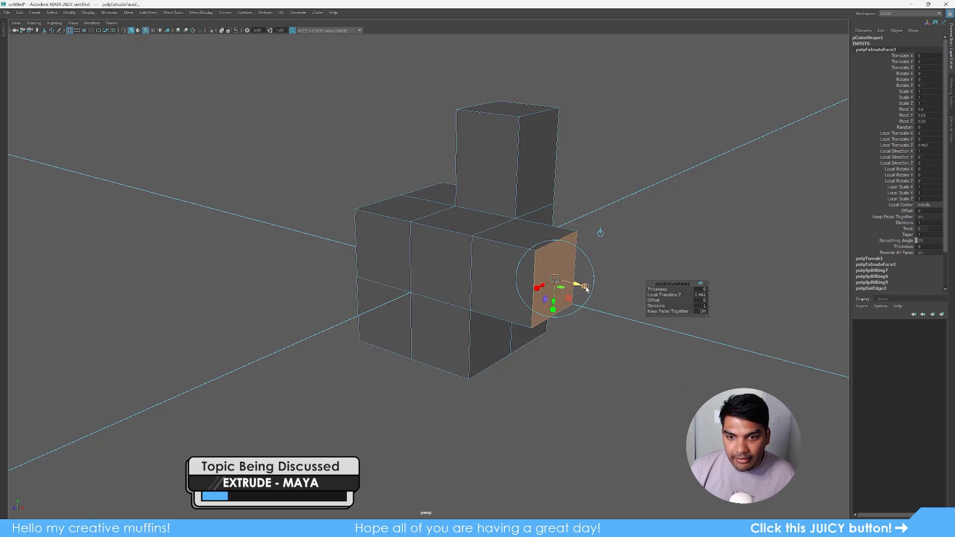
drag(586, 289, 550, 287)
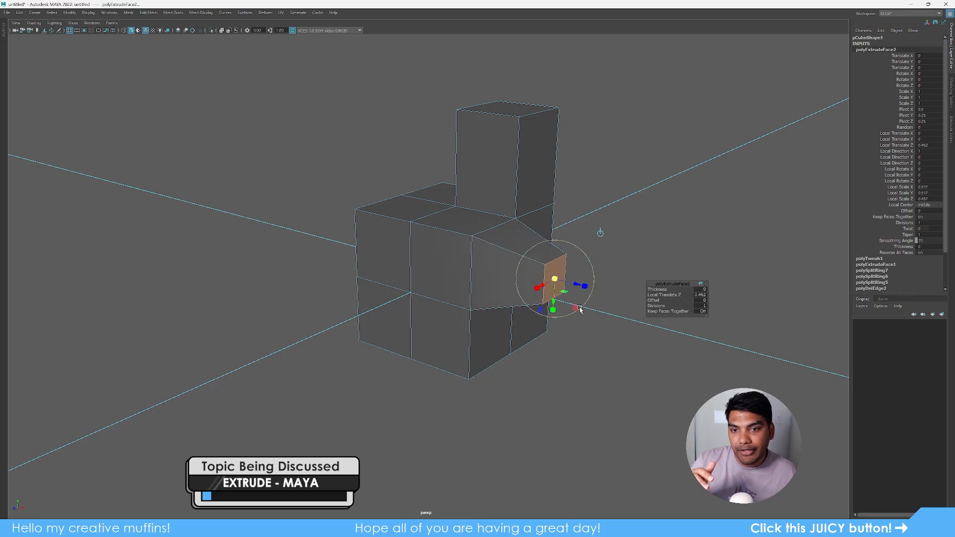
right_drag(500, 274, 677, 102)
alt+drag(632, 330, 496, 342)
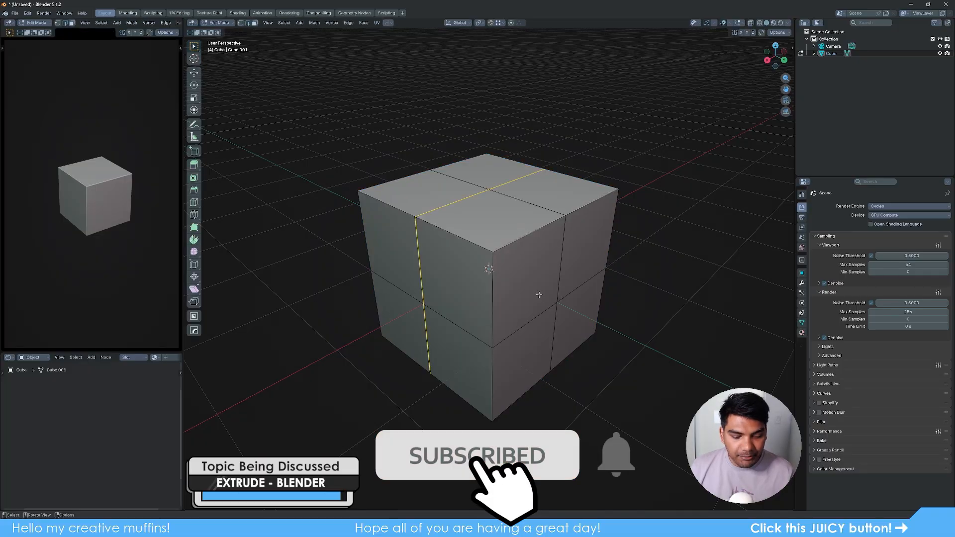
- Extrude the top-right top face upward into a tall column, then select the middle block's side face
key(3)
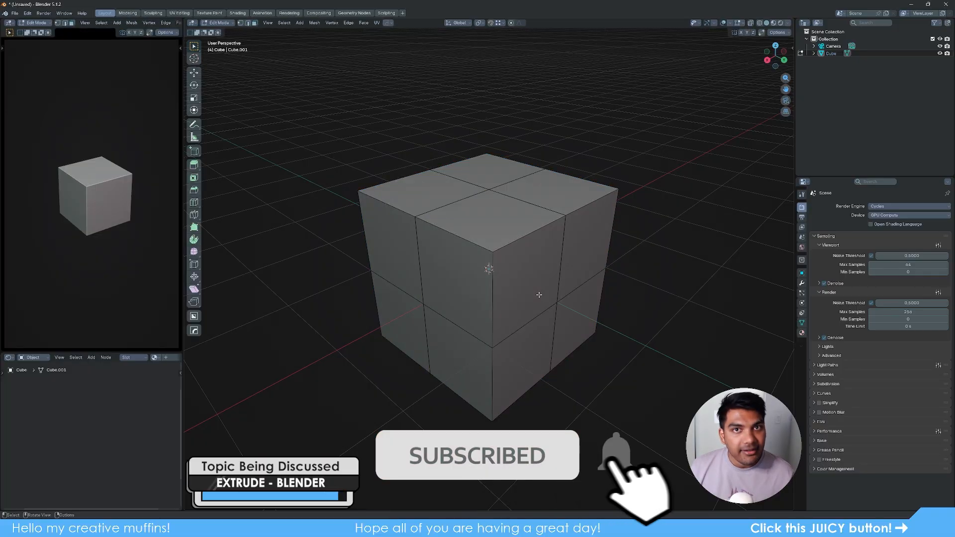
click(552, 205)
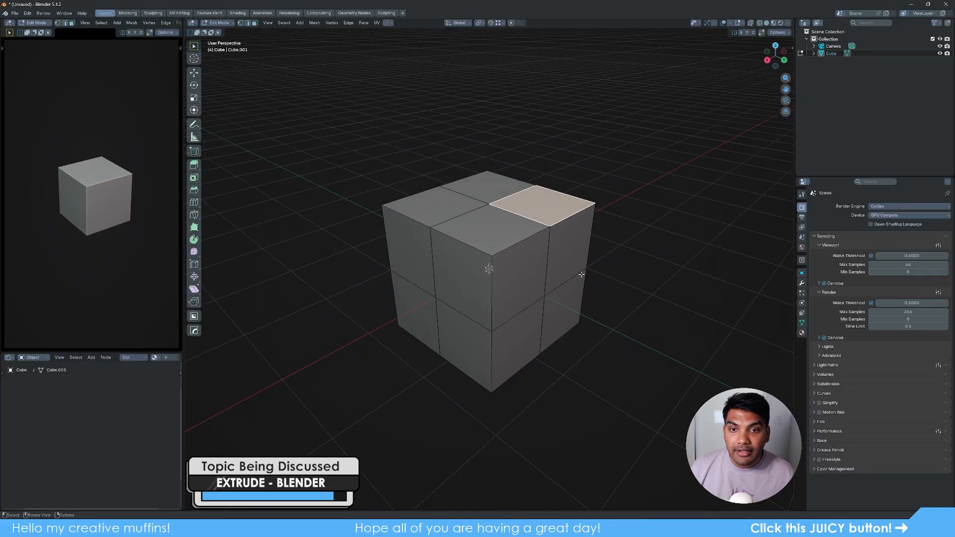
scroll(529, 226, down, 1)
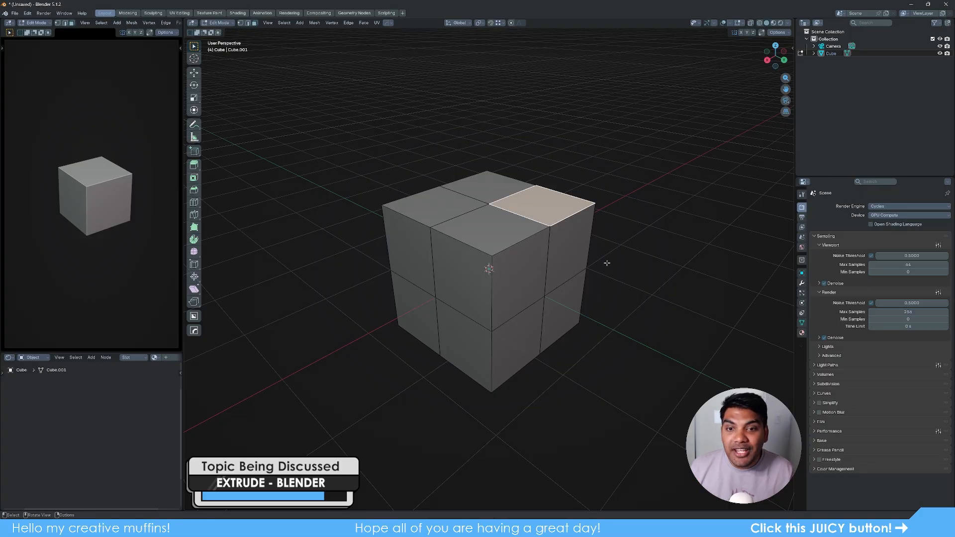
key(e)
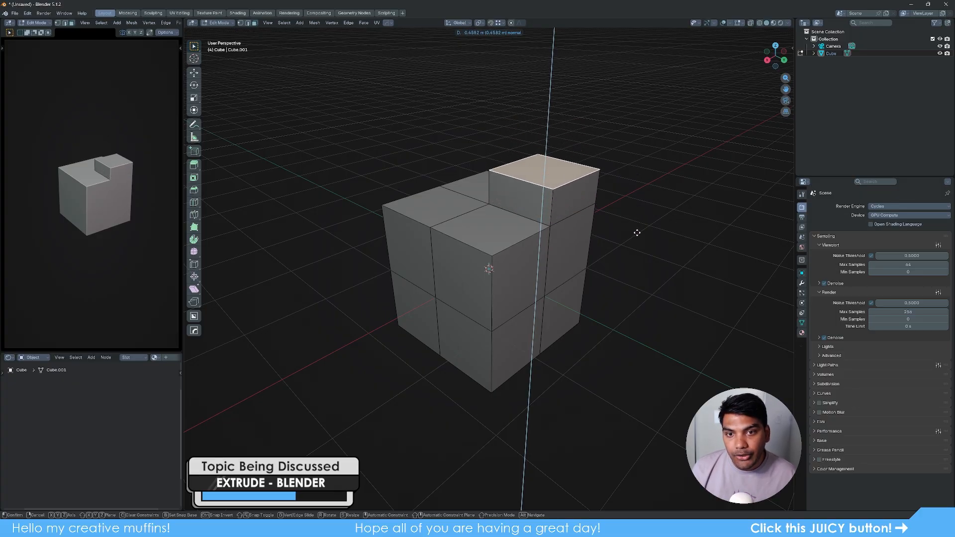
click(622, 209)
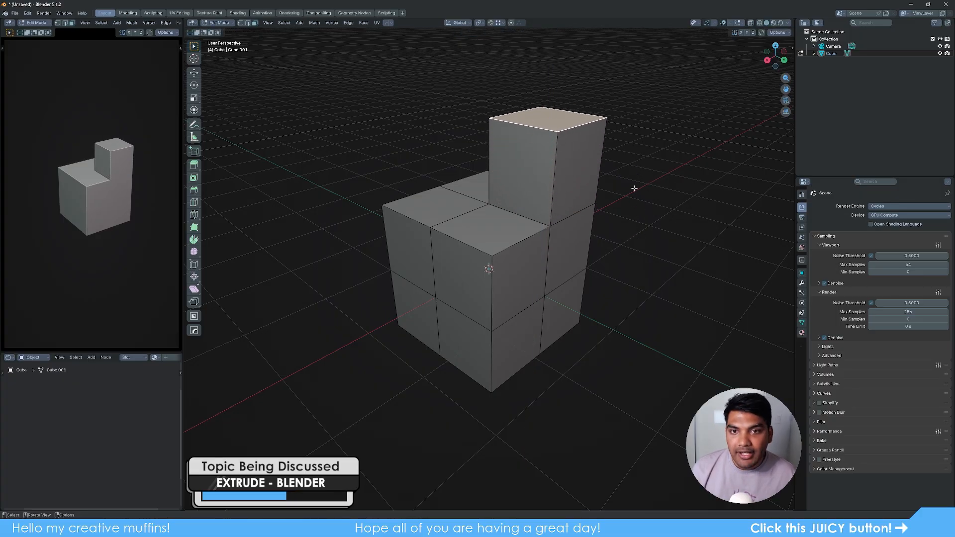
key(g)
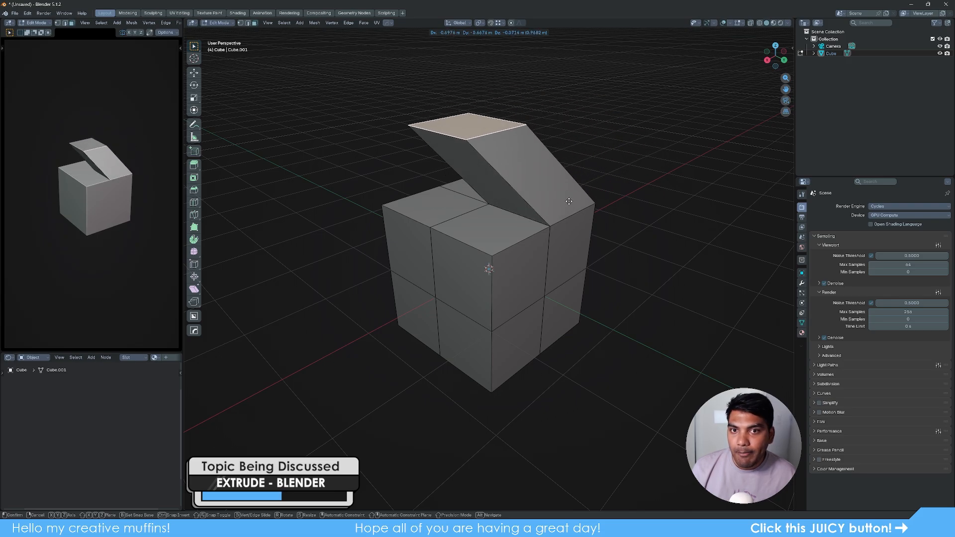
right_click(631, 179)
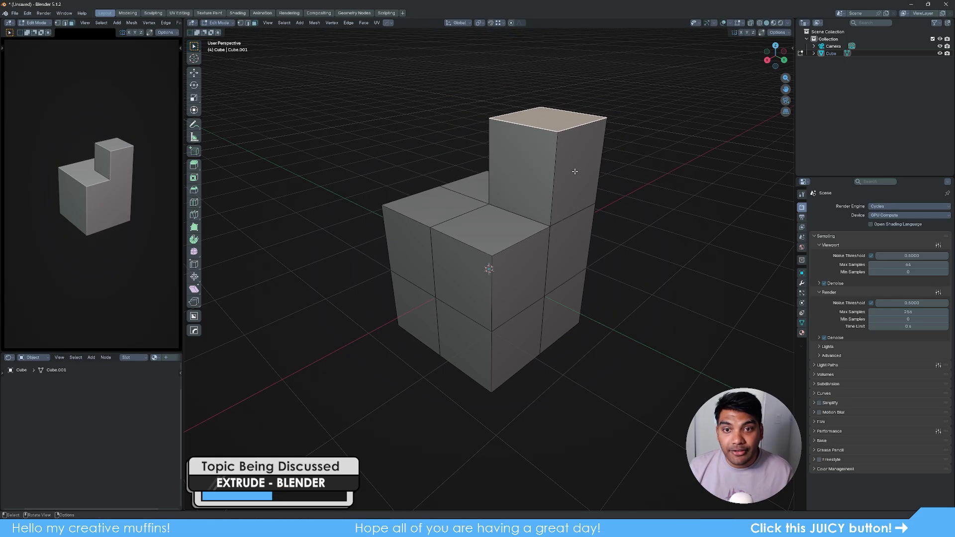
click(526, 268)
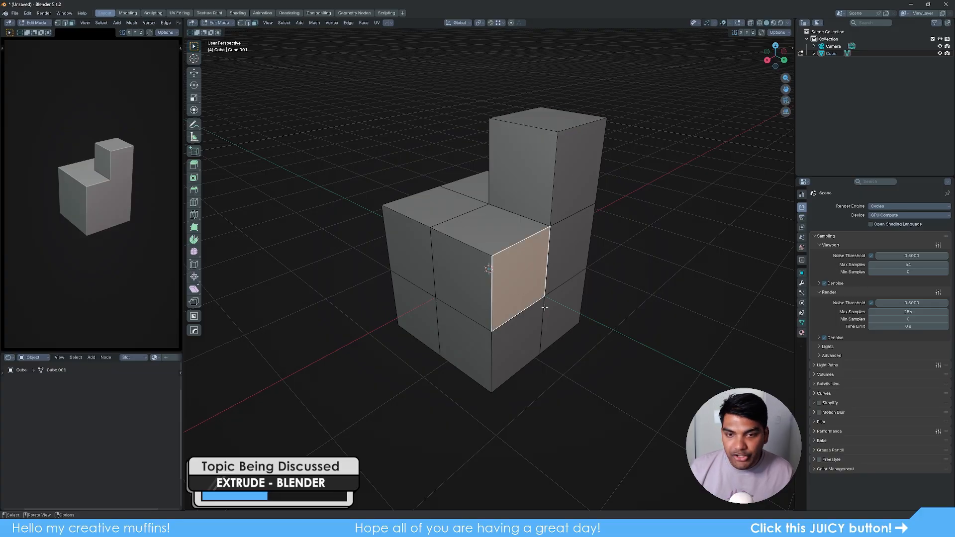
- Extrude the side face outward and scale its end down into a tapered arm
key(e)
click(621, 349)
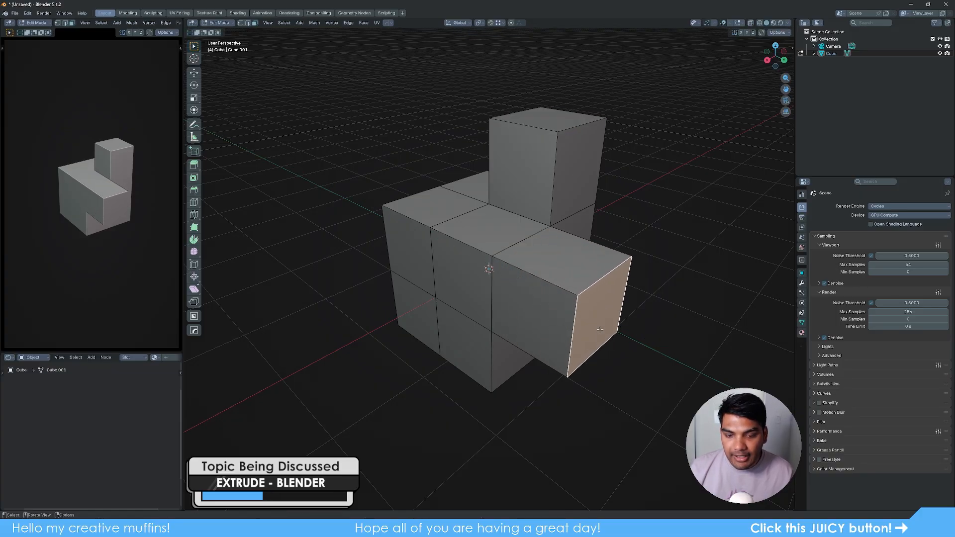
key(s)
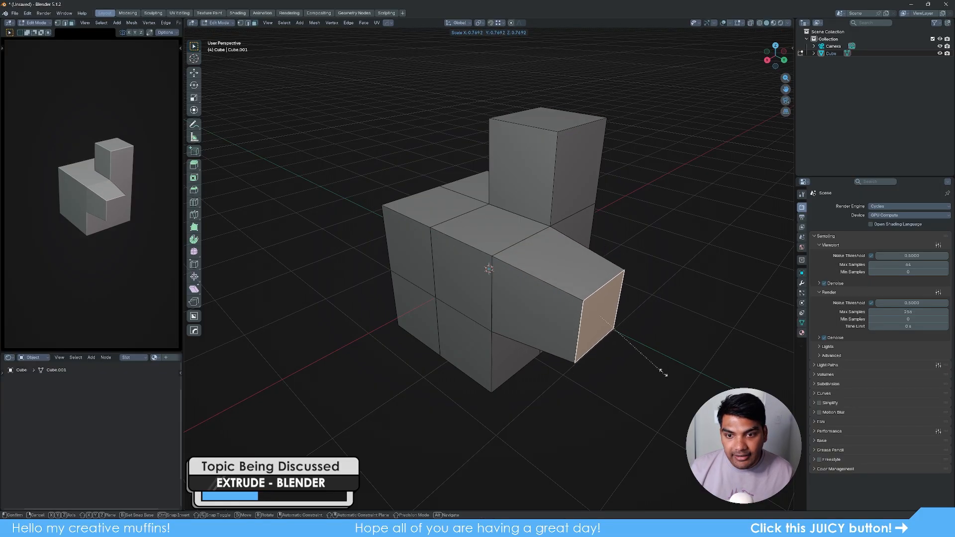
click(636, 343)
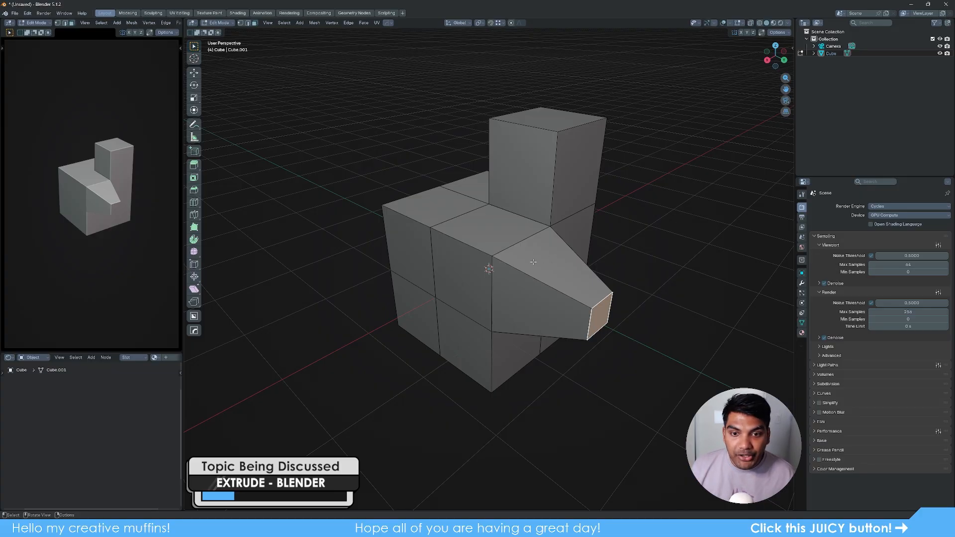
- Select the upper tip corner vertex of the arm and move it back toward the body
key(1)
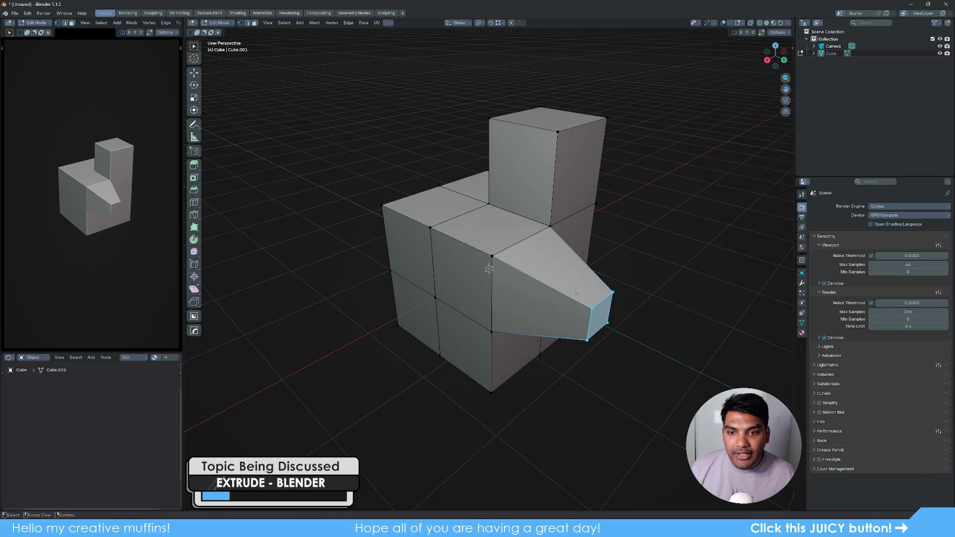
click(490, 267)
click(551, 225)
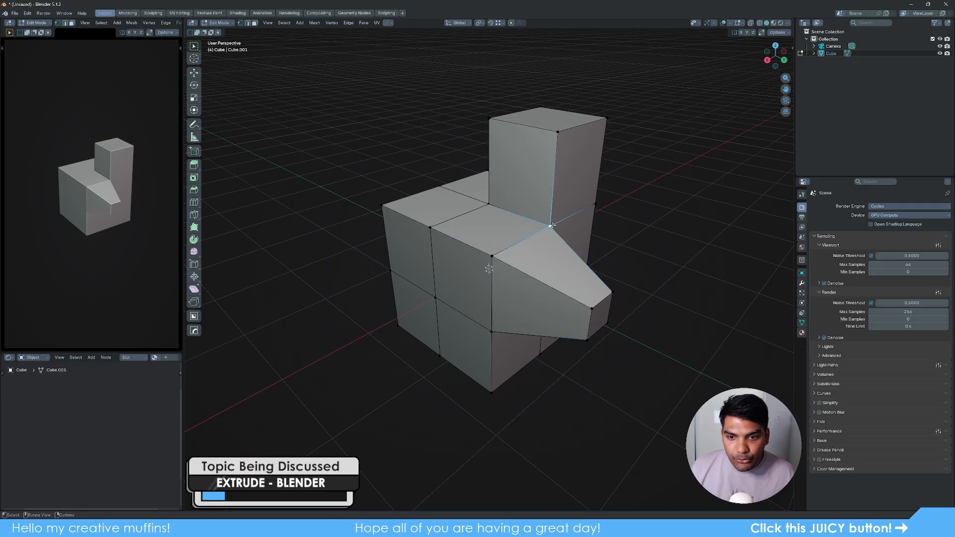
click(592, 307)
click(612, 292)
click(607, 323)
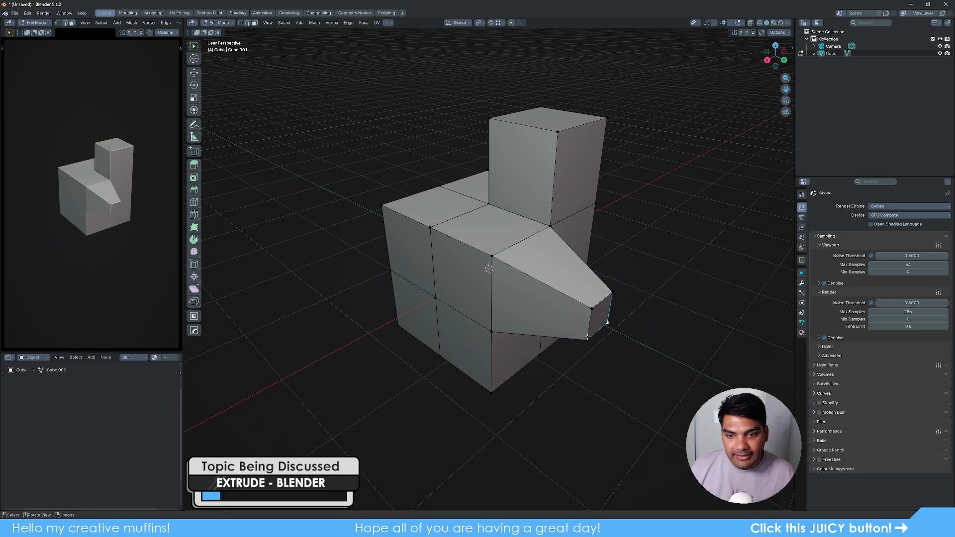
click(587, 339)
click(591, 308)
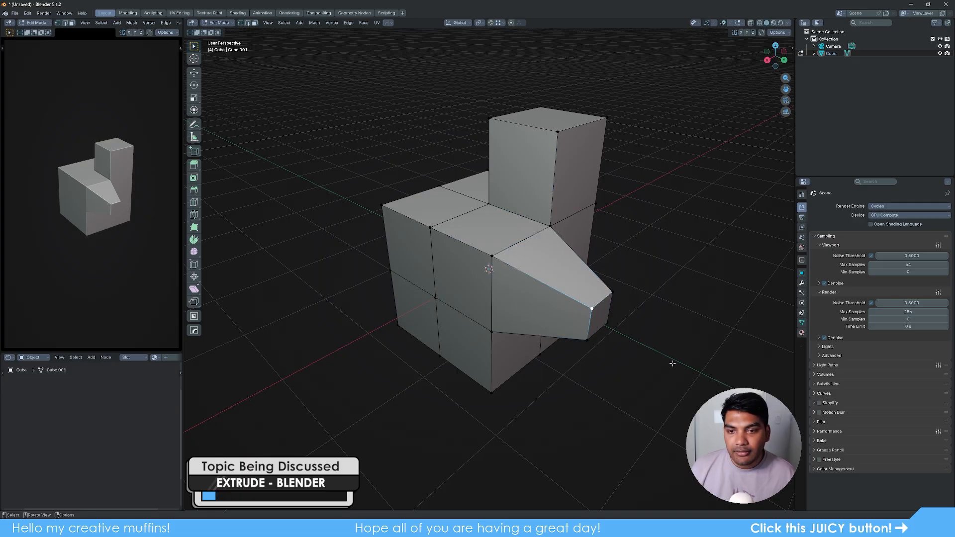
key(g)
click(593, 315)
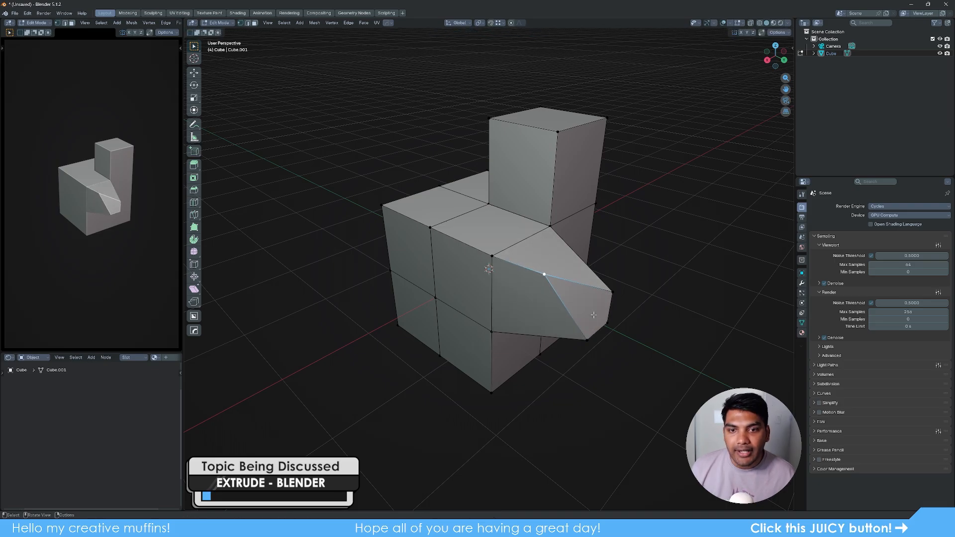
middle_drag(605, 365, 582, 378)
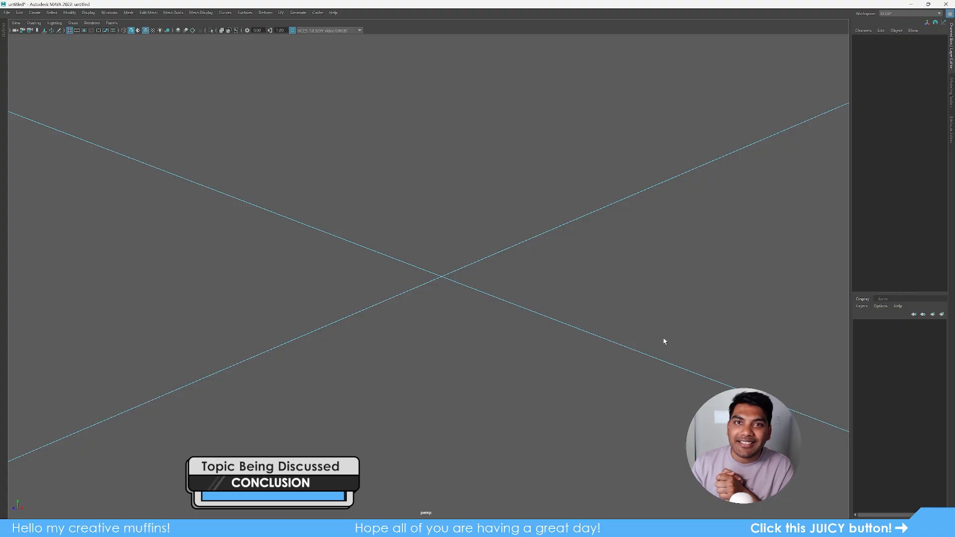